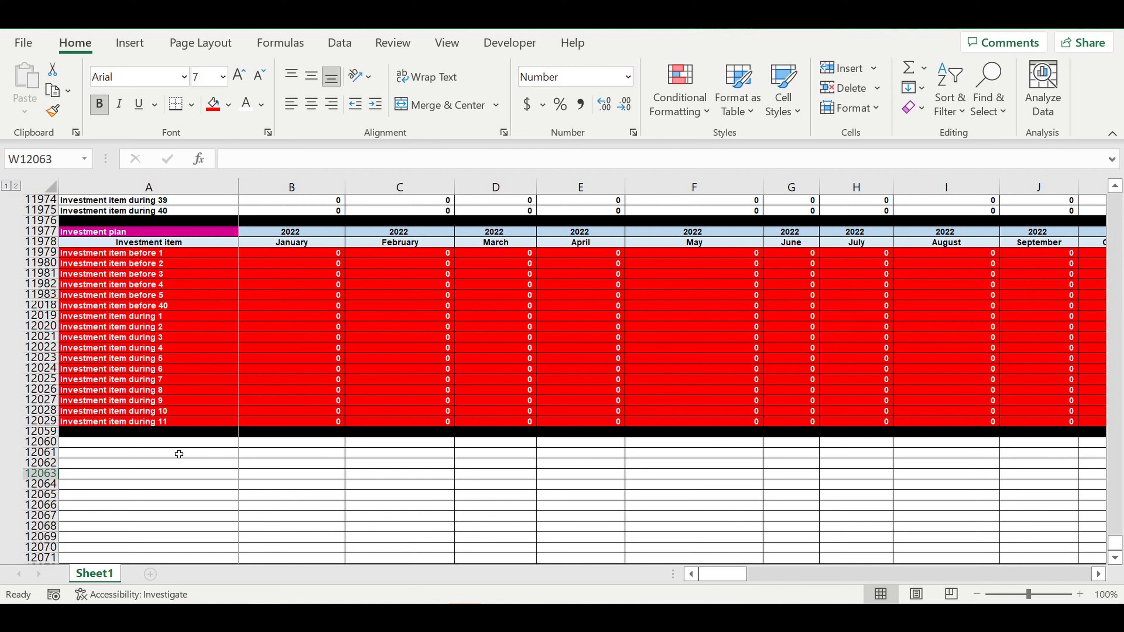
Enter the heading "Fixed costs" in A12060 and give the cell a yellow fill
left_click(172, 443)
type("Fi")
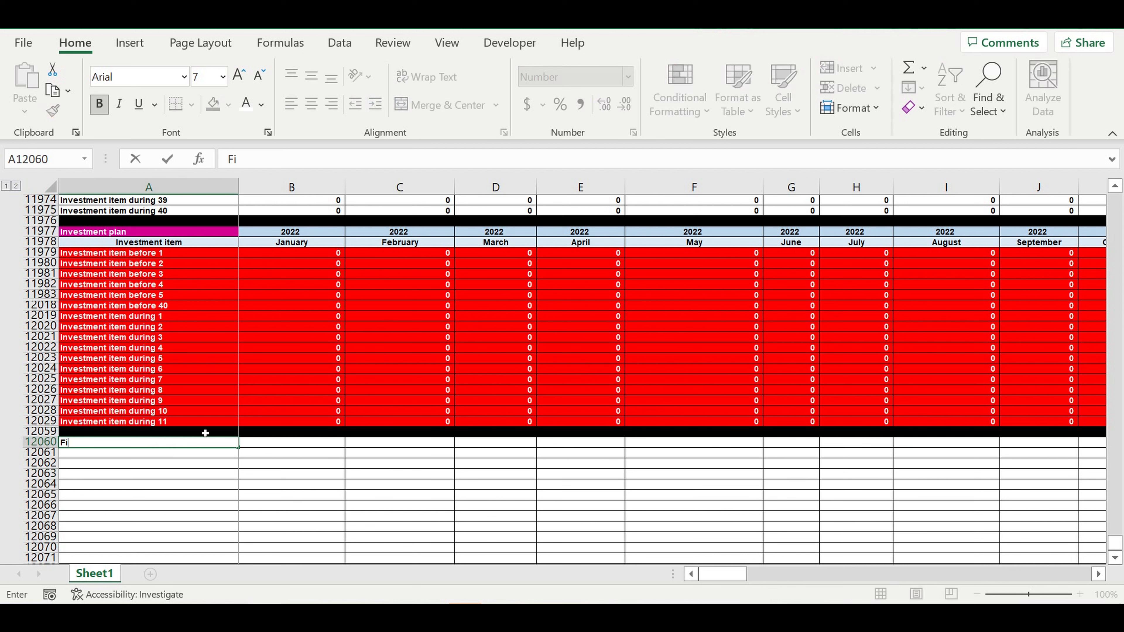
type("xed costs")
key("Return")
left_click(216, 444)
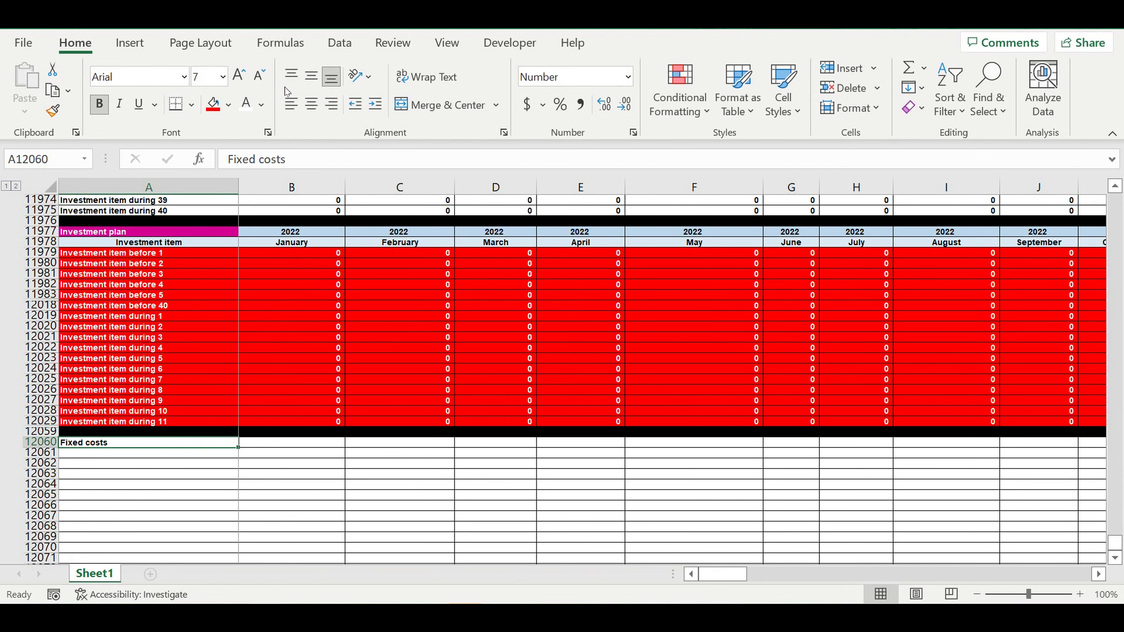
left_click(228, 105)
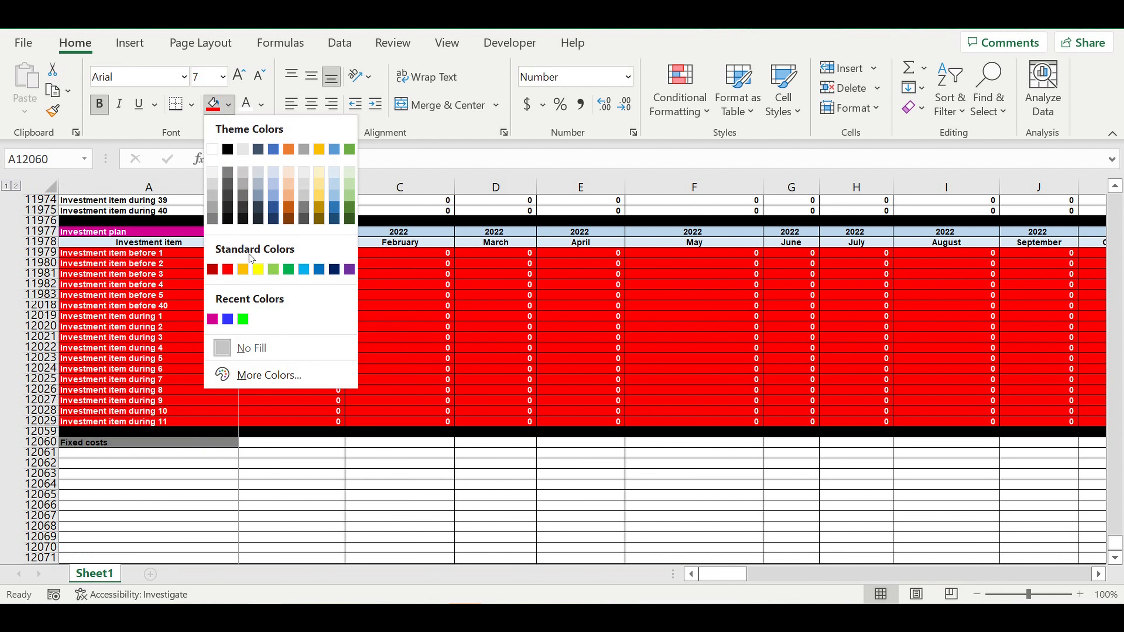
left_click(256, 269)
left_click(257, 487)
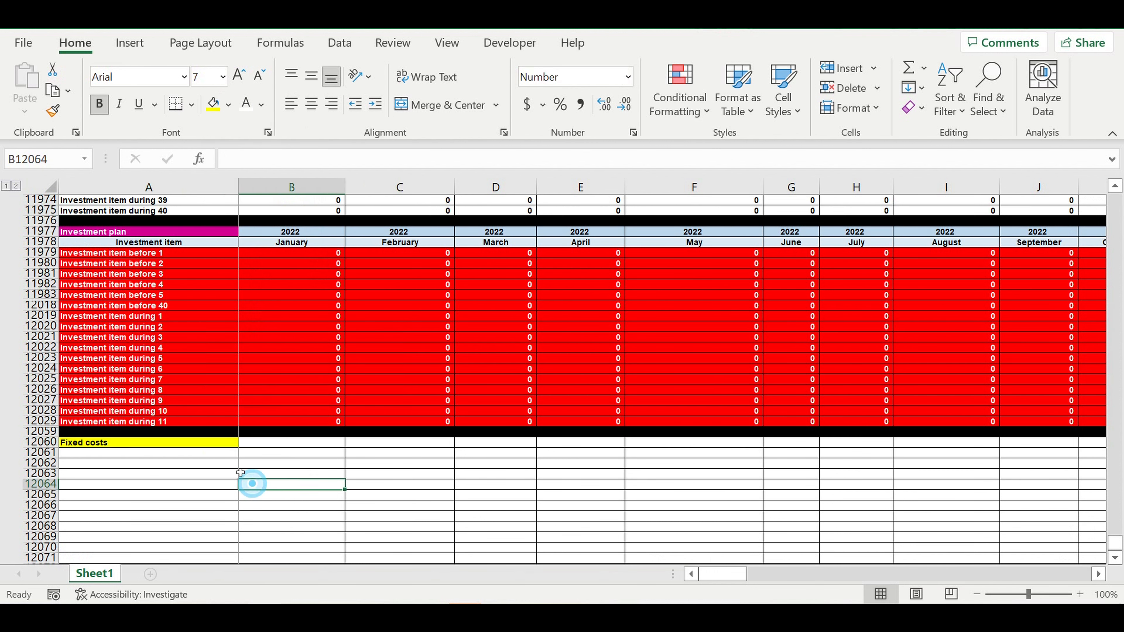
Enter "Fixe cost item" in A12061 and "Fixe cost item 1" in A12062
left_click(224, 456)
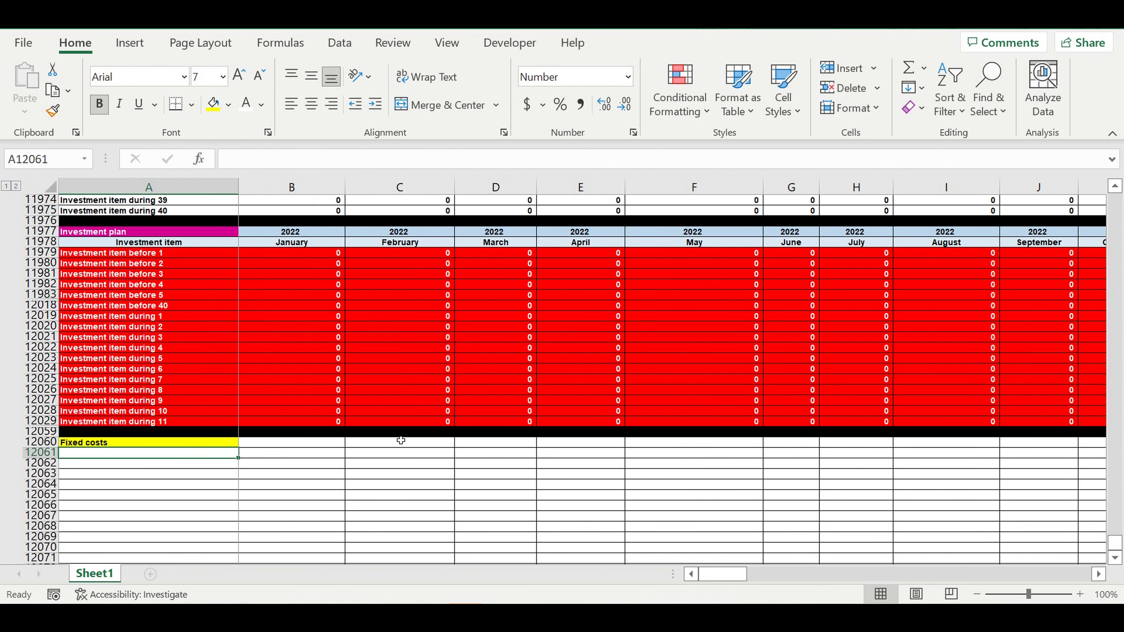
type("Fixed costsxe cod")
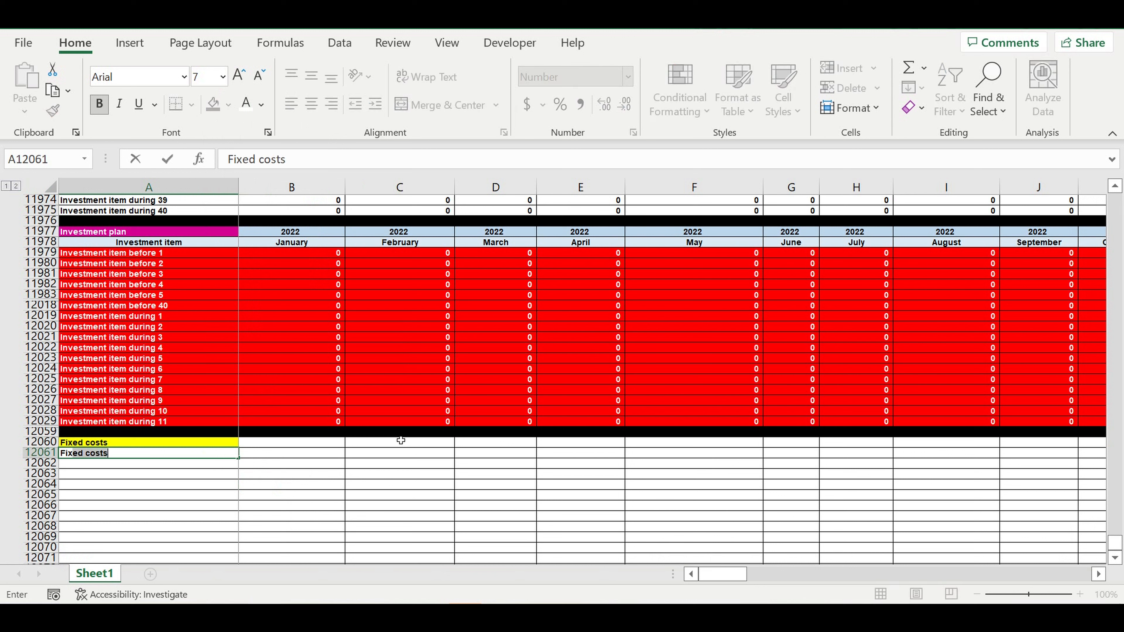
key("BackSpace")
type("st item")
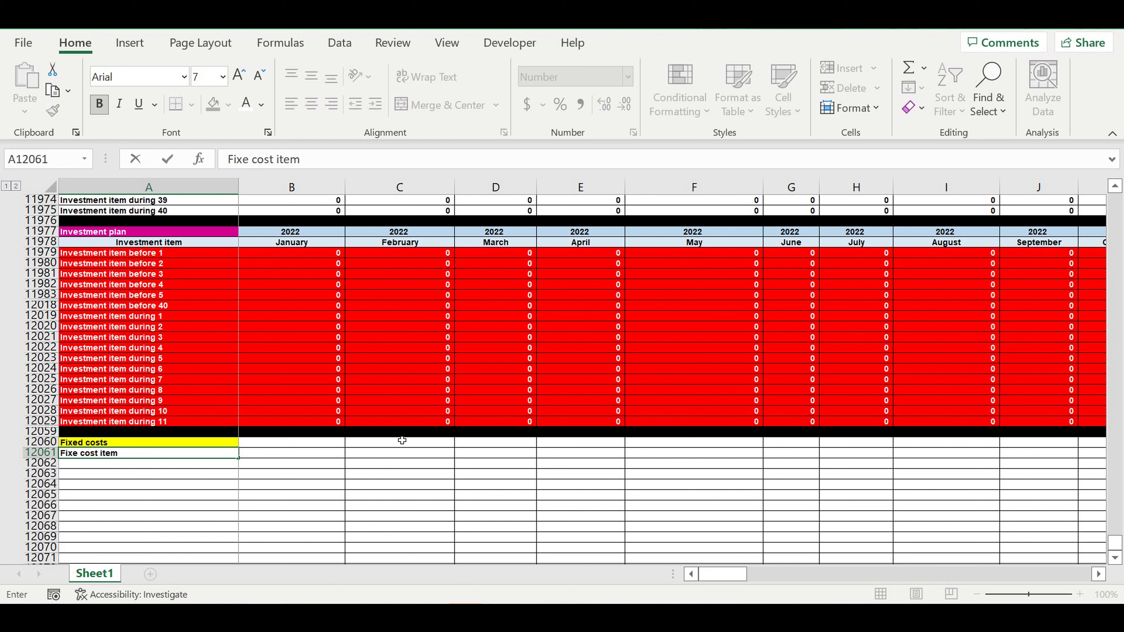
key("Return")
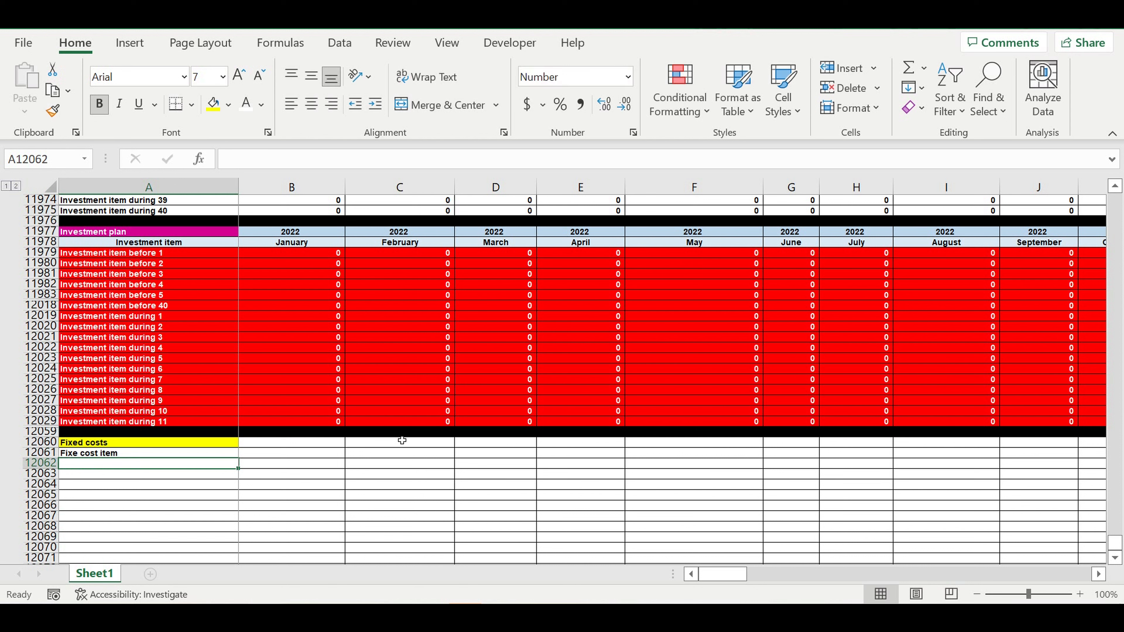
type("Fixe cost itemixe cos")
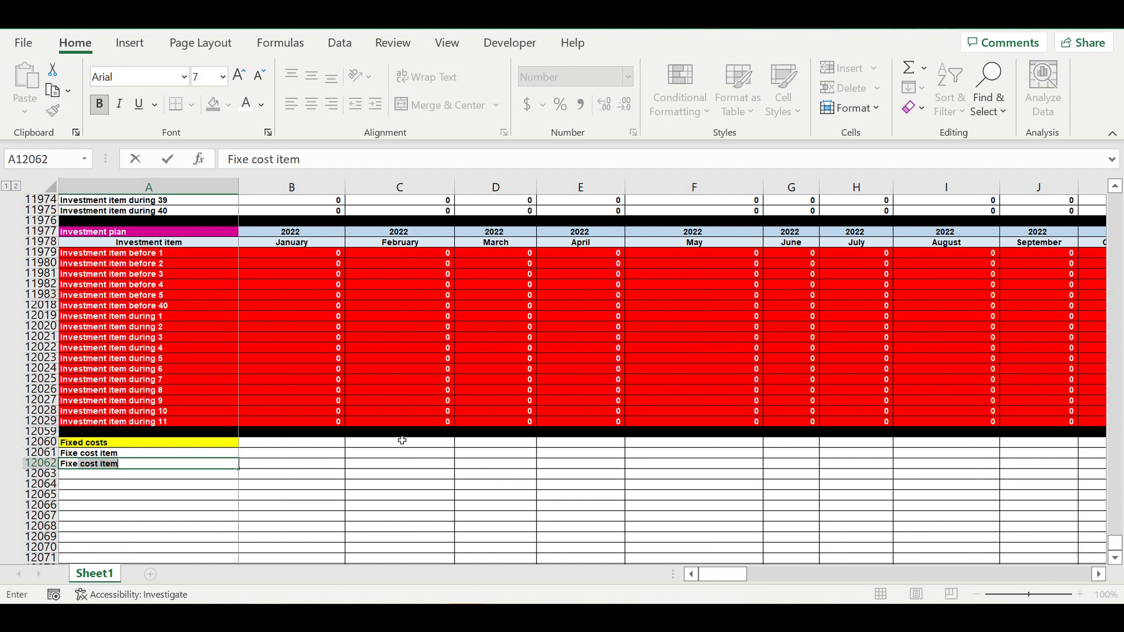
type("t item 1")
key("Return")
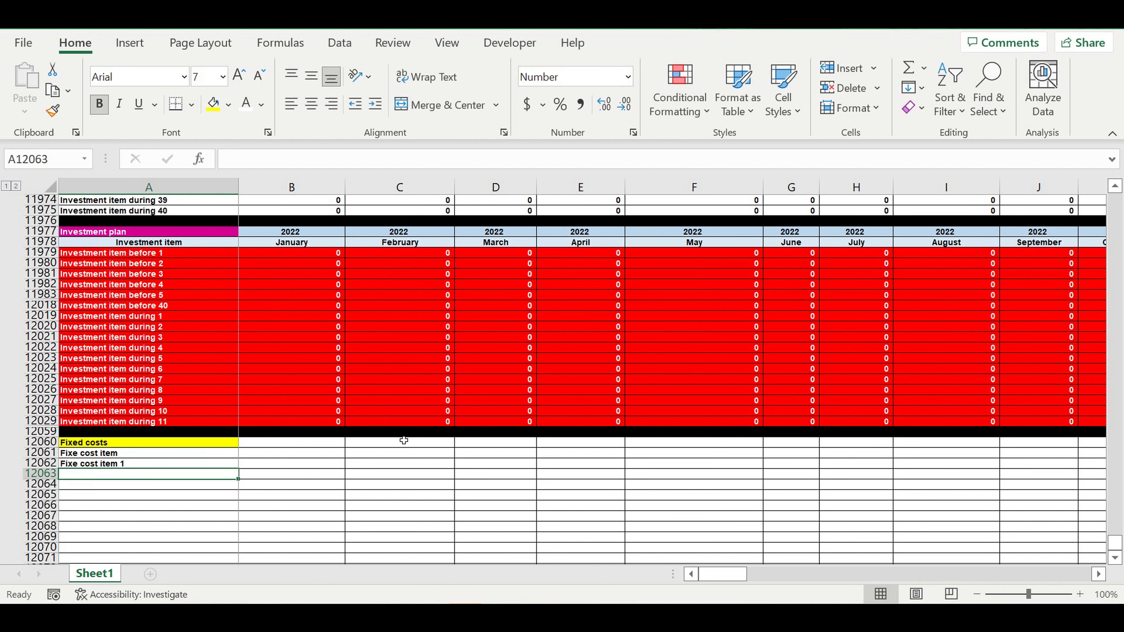
Center the "Fixe cost item" header in A12061 and give it a pale blue theme fill
left_click(200, 468)
scroll(292, 445, "down", 3)
key("Up")
left_click(311, 103)
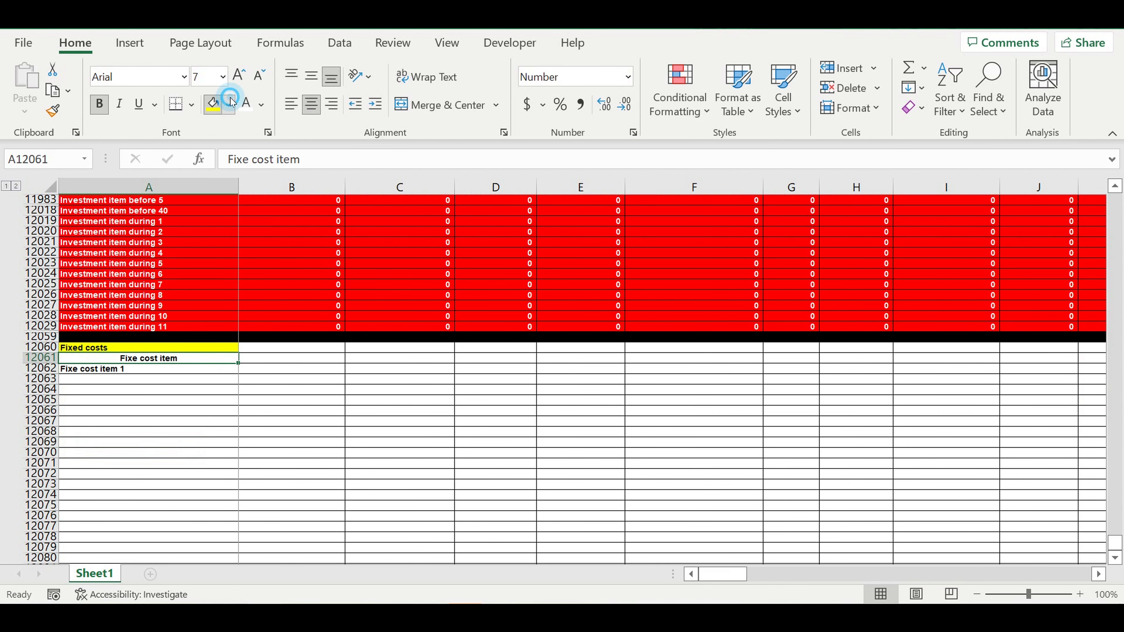
left_click(228, 105)
left_click(334, 172)
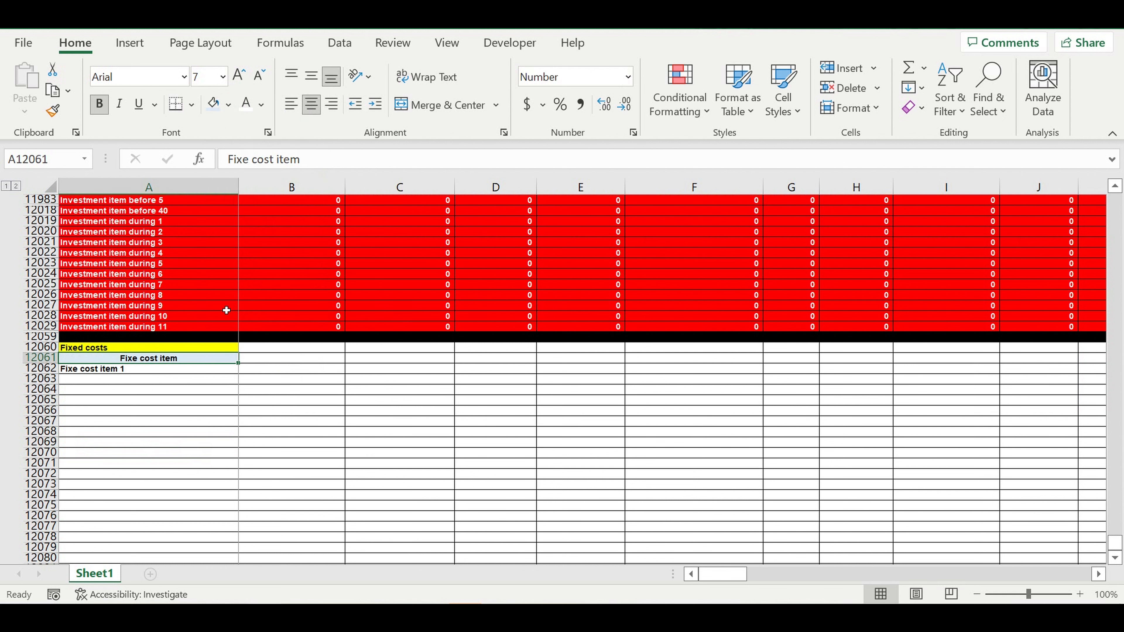
Extend the numbered fixed cost items from A12062 down to A12077 and fill the whole row 12077 black
left_click(192, 370)
left_click_drag(239, 375, 222, 535)
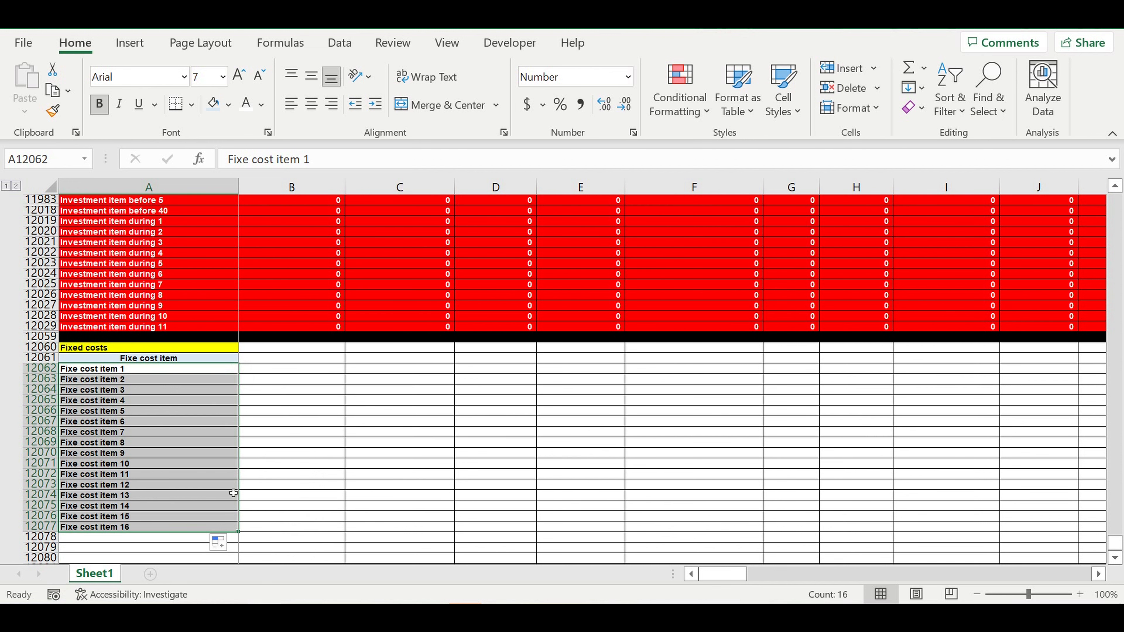
left_click(134, 527)
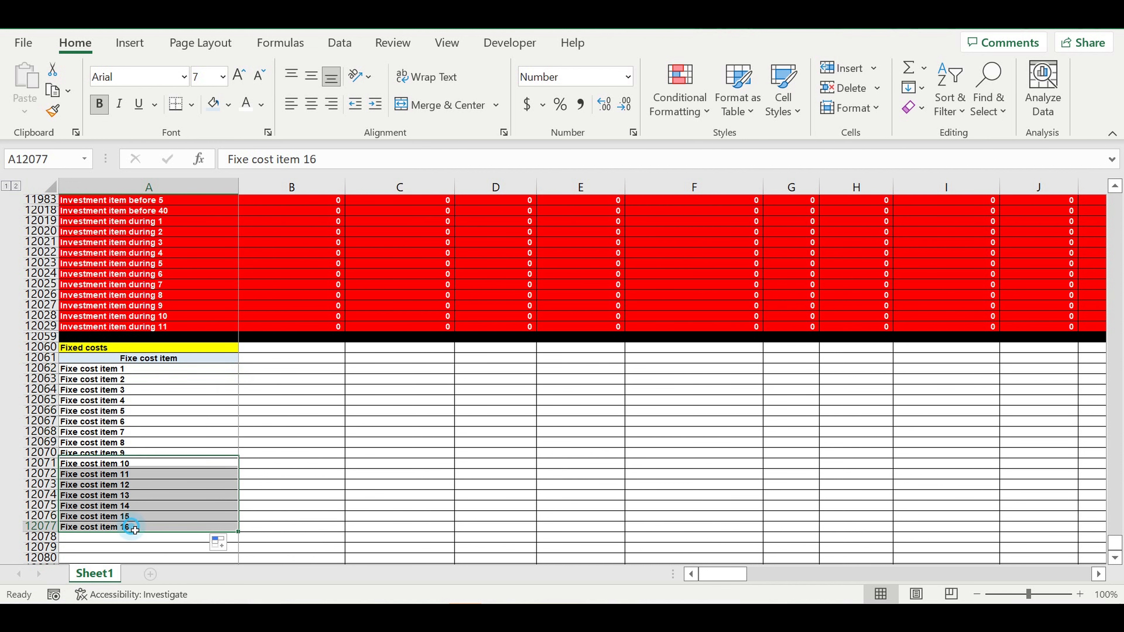
left_click(45, 530)
left_click(228, 105)
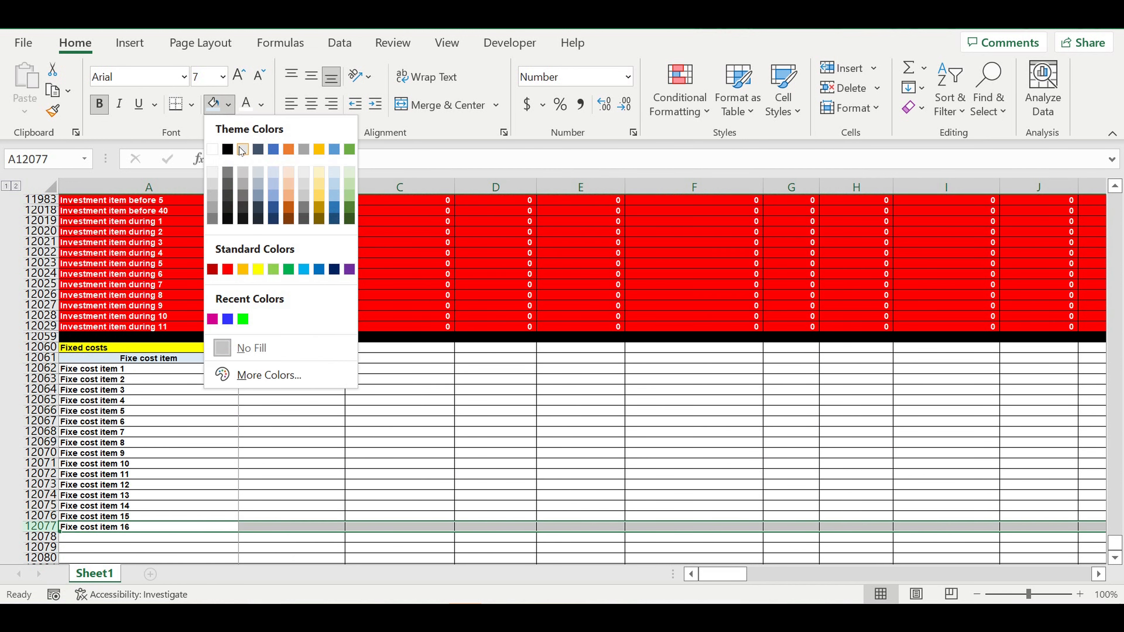
left_click(228, 149)
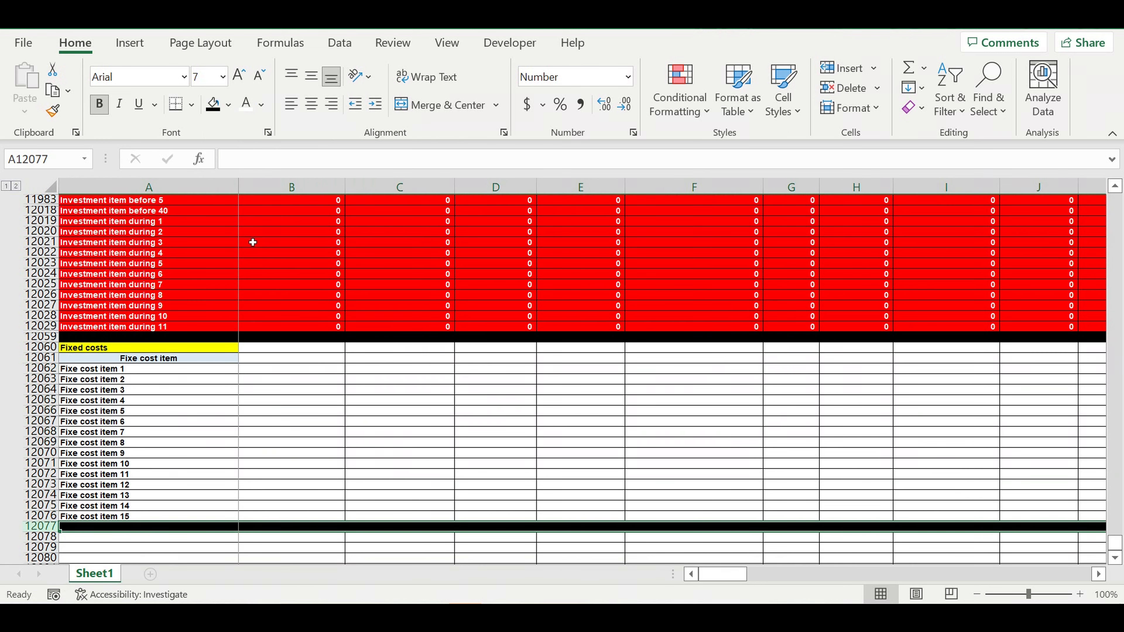
Fill A12062:A12076 with the standard Light Blue color and increase the indent of these cells
left_click_drag(125, 369, 108, 517)
left_click(243, 107)
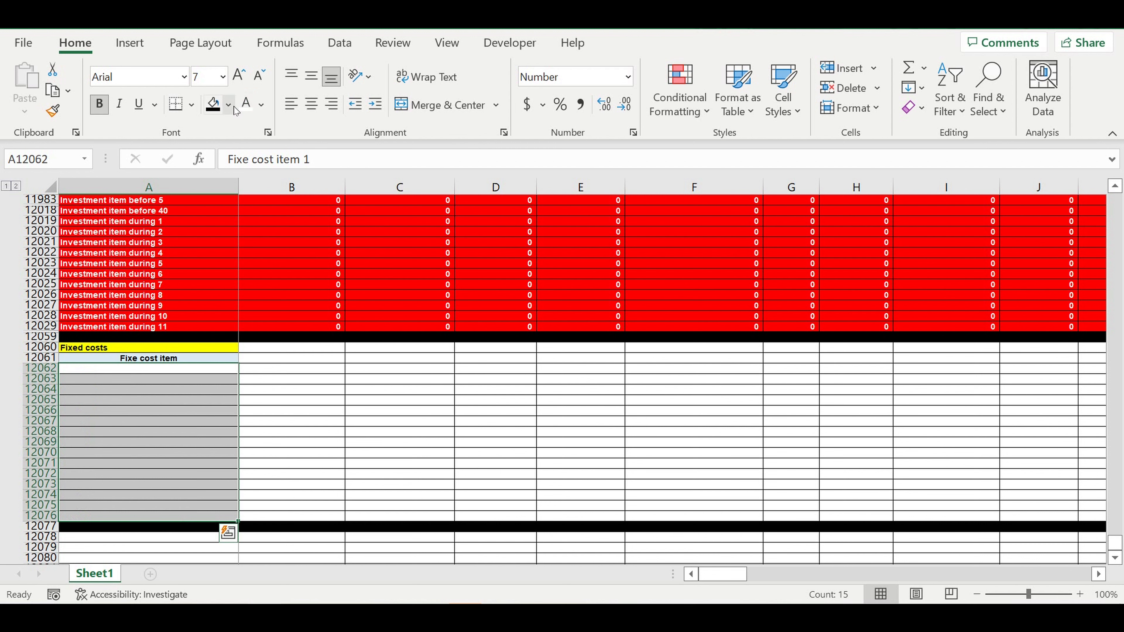
left_click(228, 104)
left_click(304, 269)
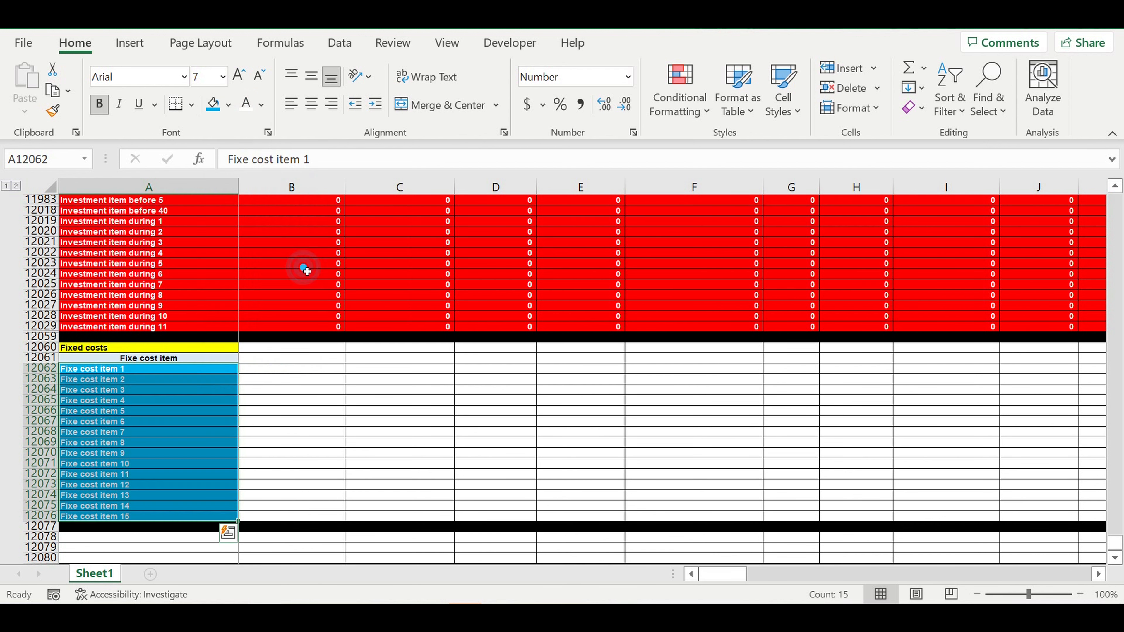
left_click(375, 105)
left_click(301, 370)
Enter the value 1 in B12061, beside the "Fixe cost item" header
left_click(267, 358)
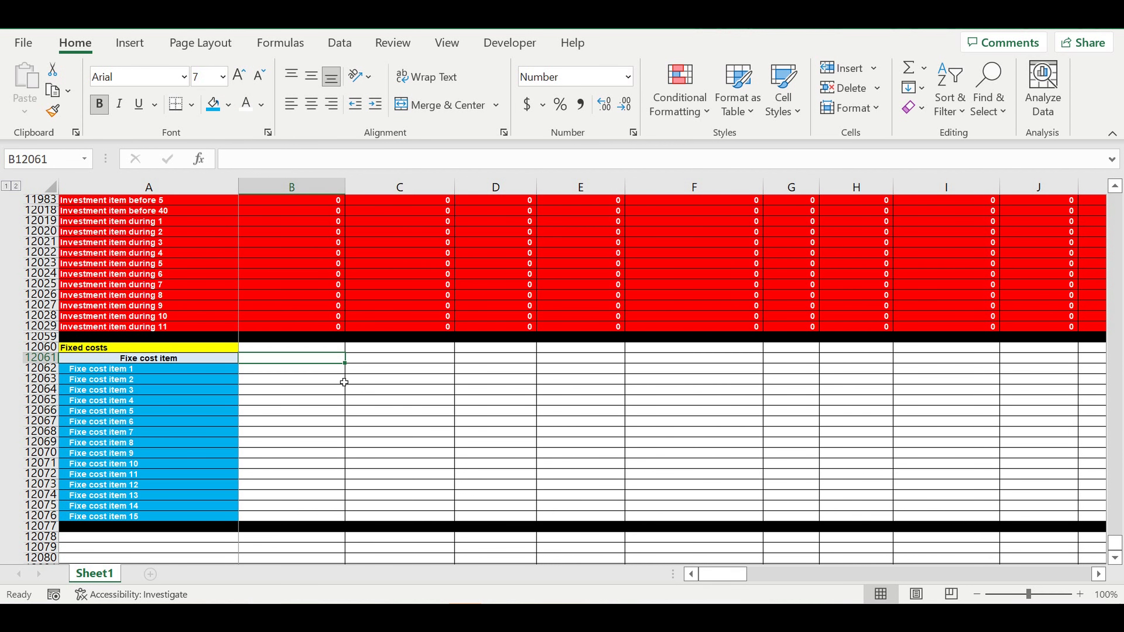
type("1")
left_click(325, 391)
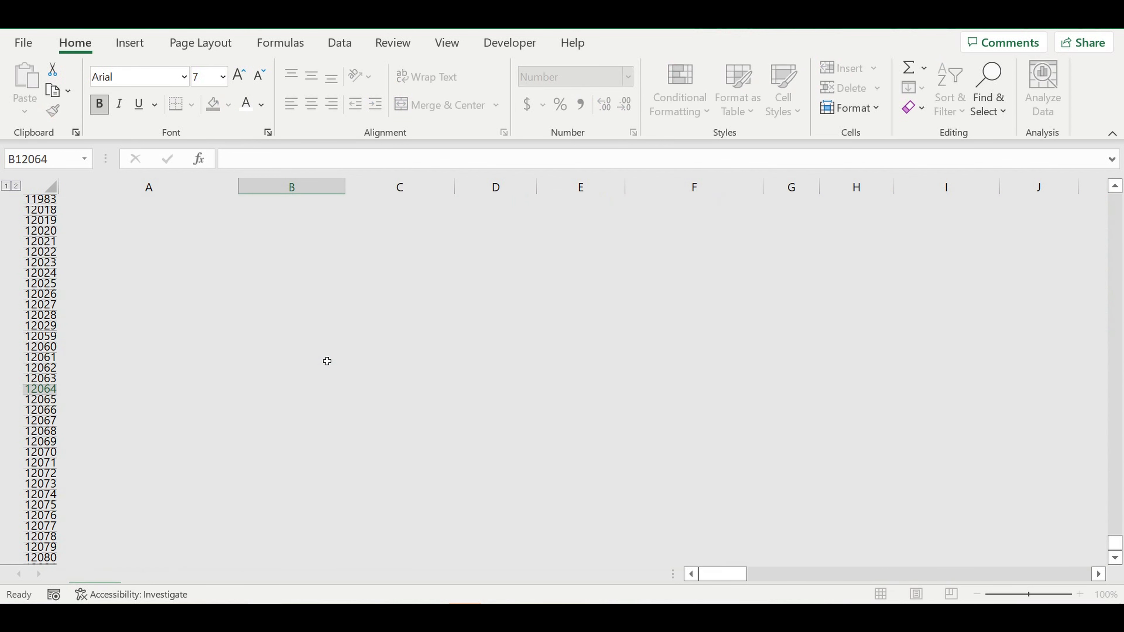
left_click(326, 360)
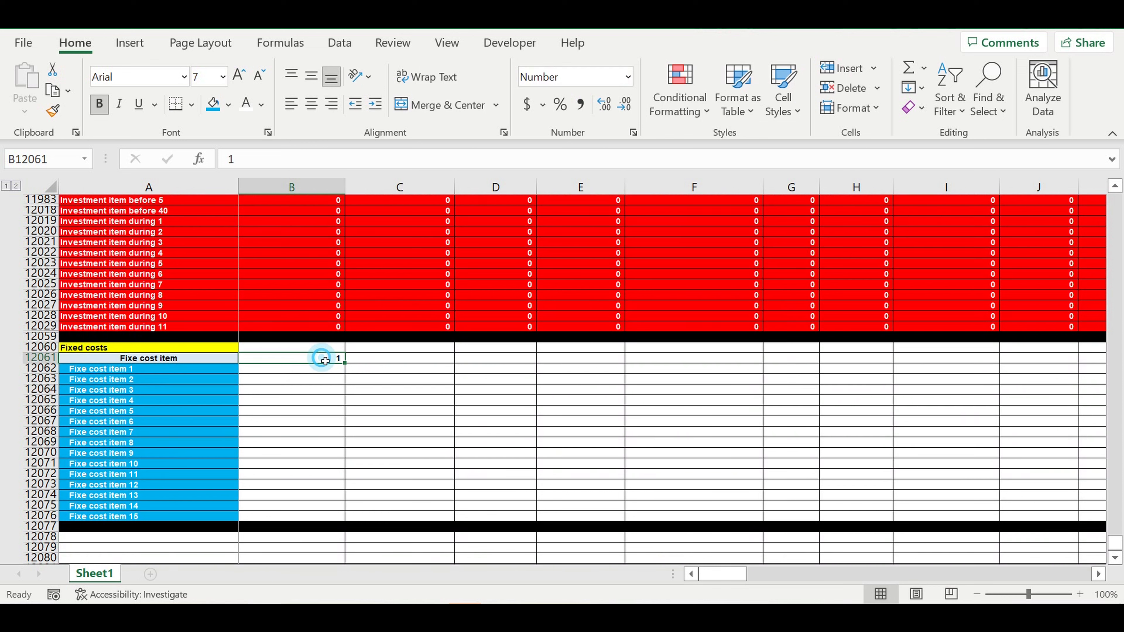
Enter the header "stage 1" in B12060, above the value 1
left_click(315, 347)
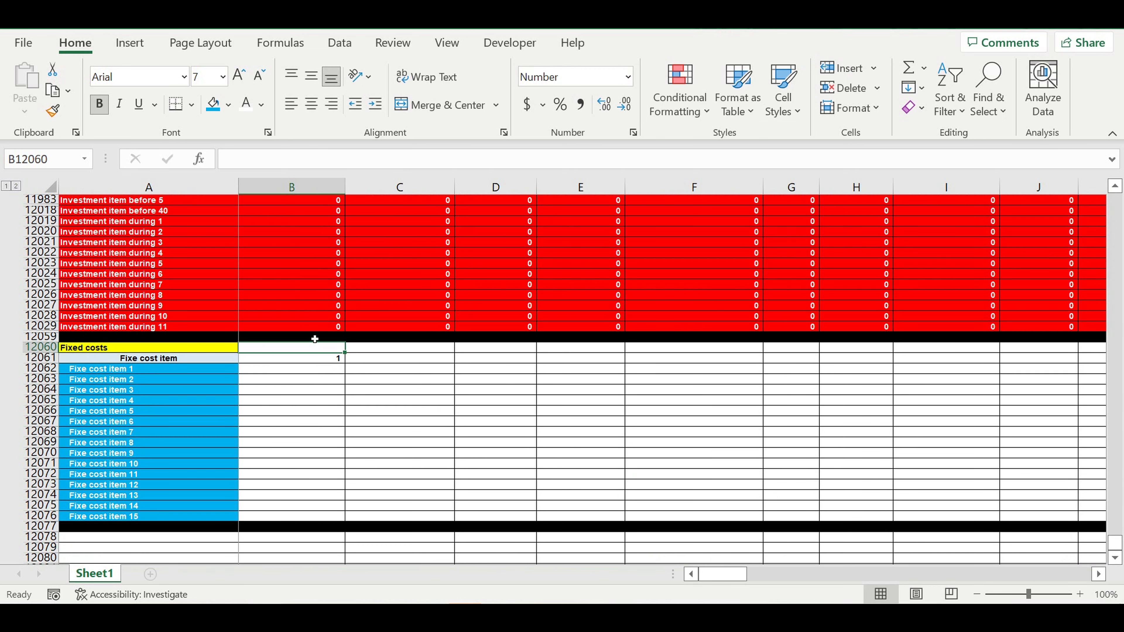
type("stag")
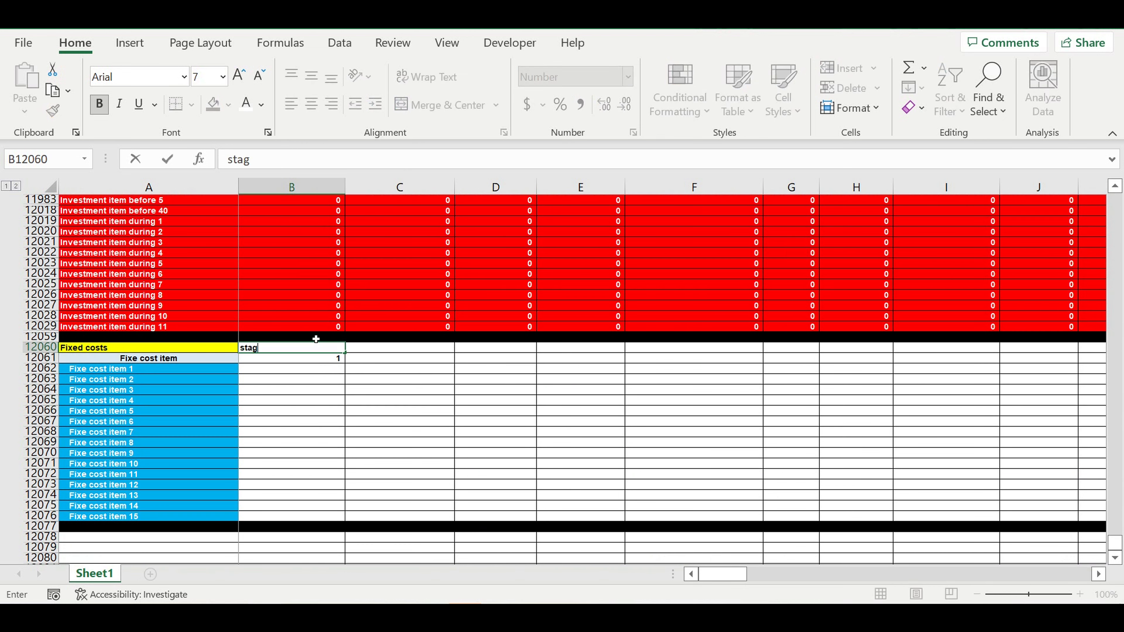
type("e 1")
key("Return")
left_click(318, 348)
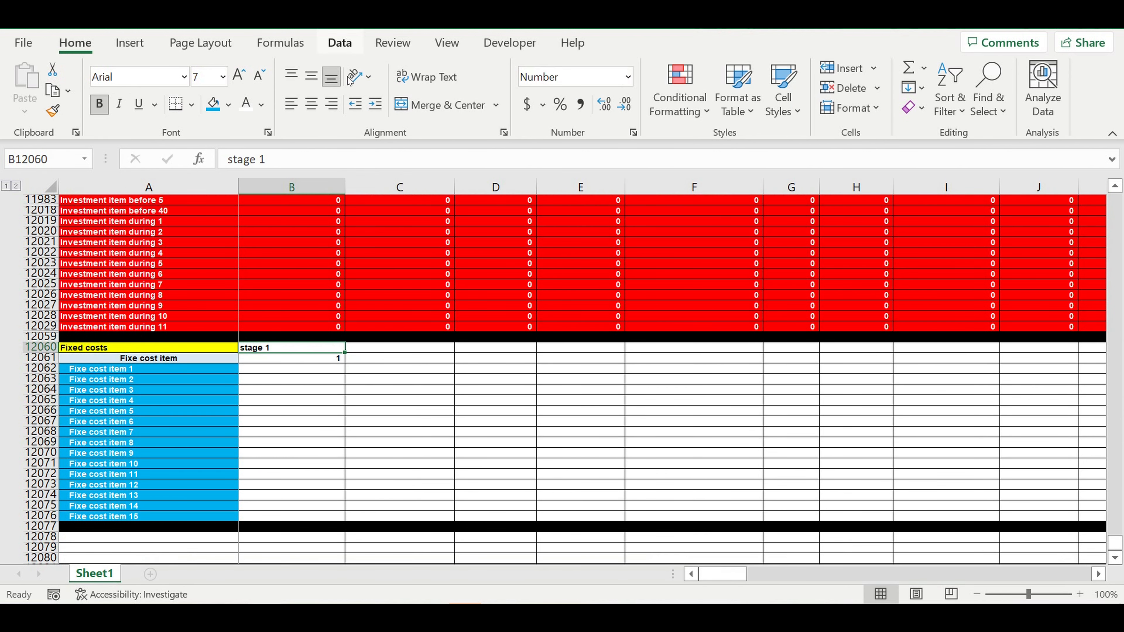
Format the "stage 1" header centered with a pale blue theme fill and extend the series across to stage 4 in E12060
left_click(311, 104)
left_click(228, 105)
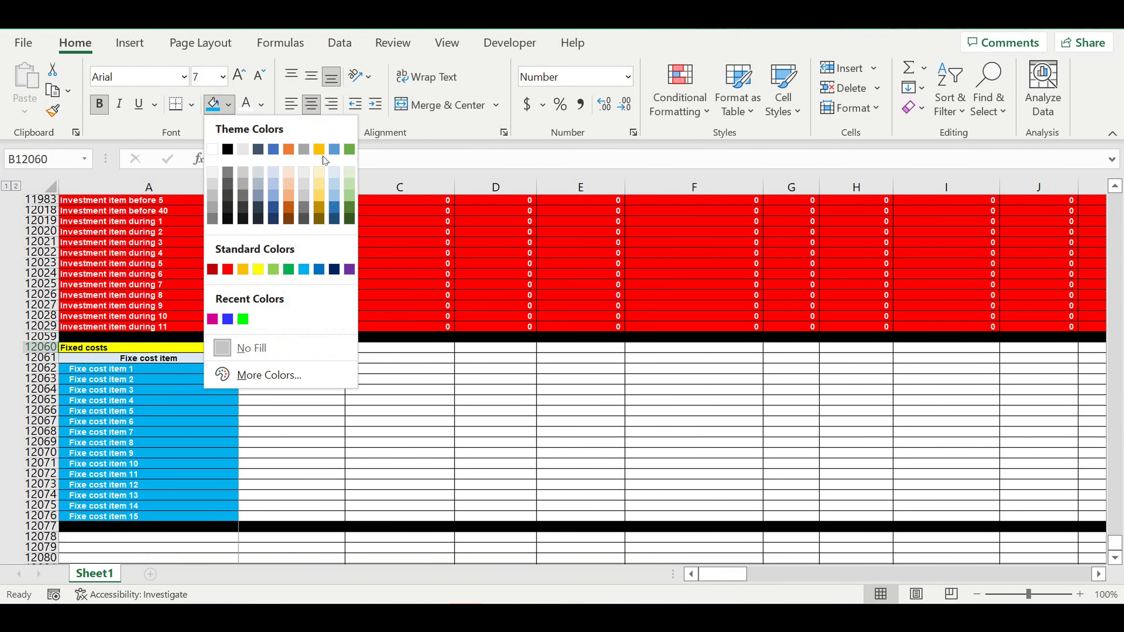
left_click(334, 174)
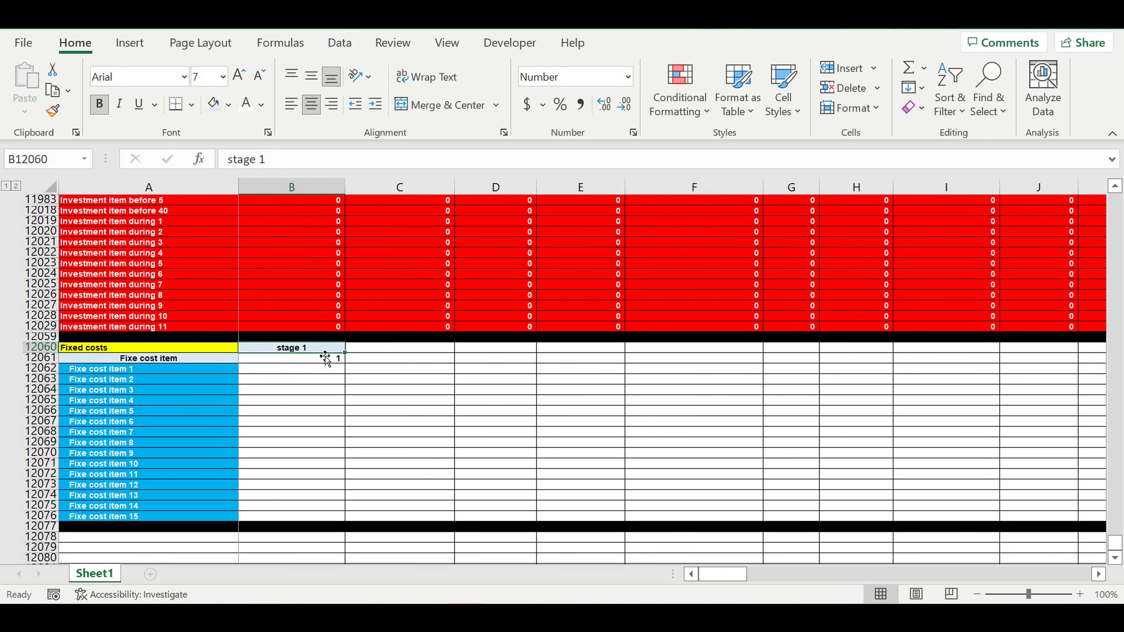
left_click_drag(353, 359, 609, 369)
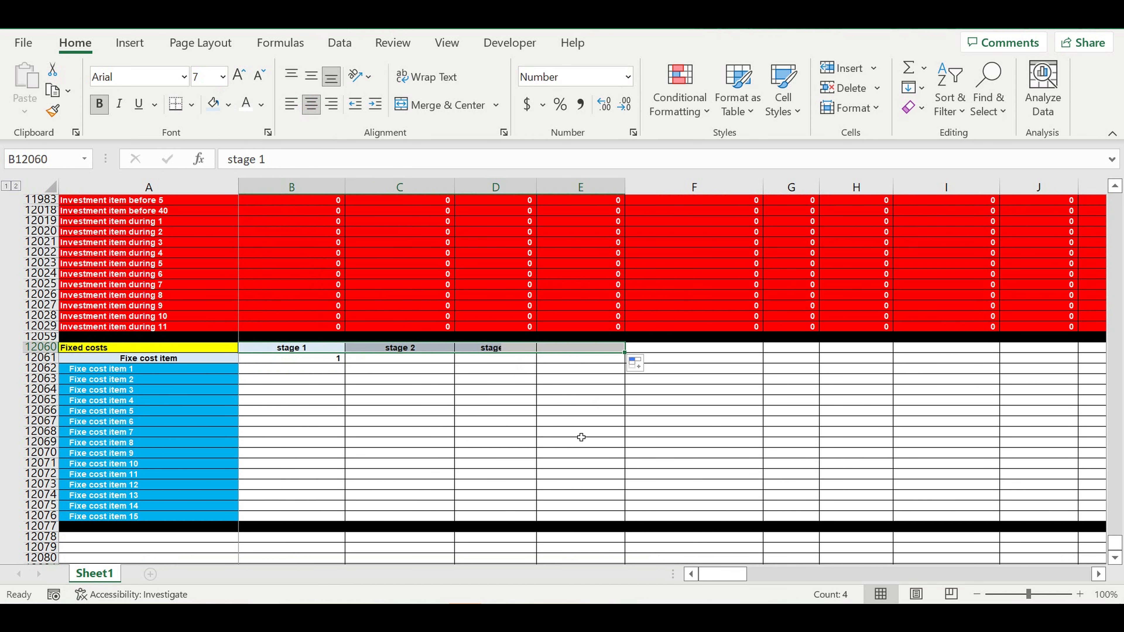
left_click(605, 431)
Fill the cells B12061:E12061 under the stage headers with the standard Light Blue color
left_click_drag(321, 363, 615, 361)
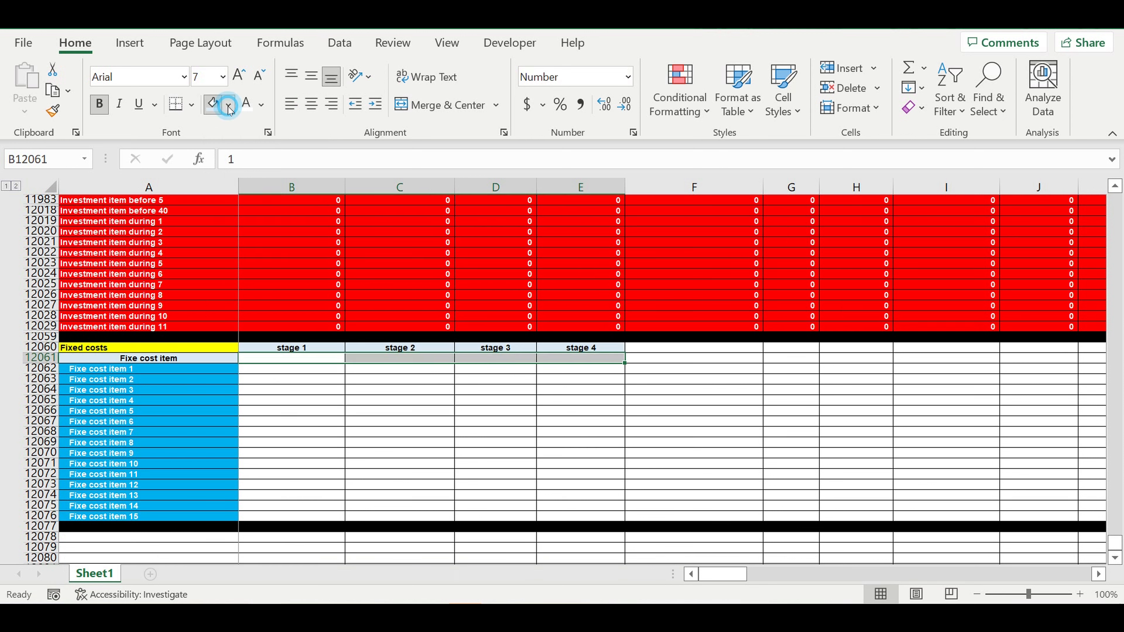
left_click(228, 105)
left_click(304, 269)
left_click(337, 360)
Enter the values 15, 30 and 40 in C12061, D12061 and E12061 under the stage 2 to stage 4 headers
left_click(429, 359)
type("15")
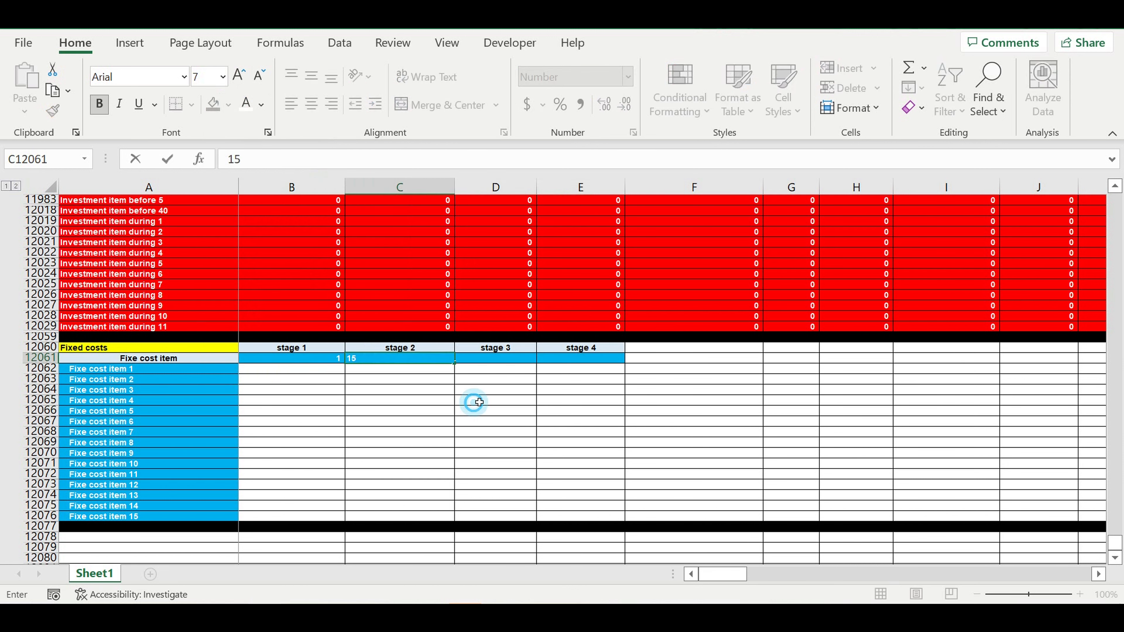
left_click(474, 401)
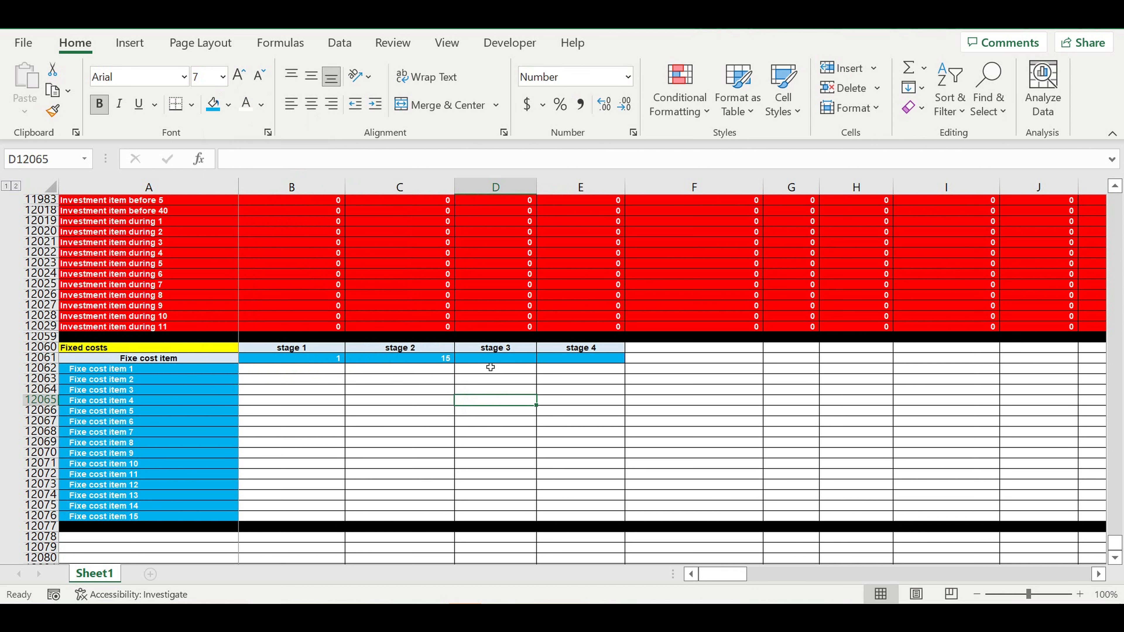
left_click(500, 360)
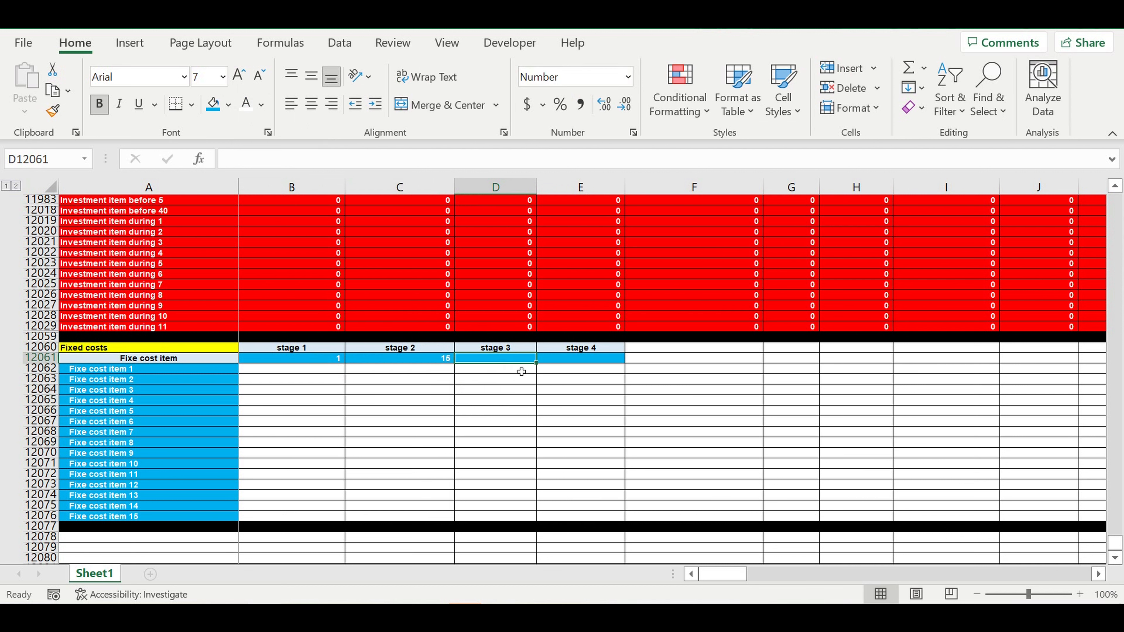
type("30")
key("Return")
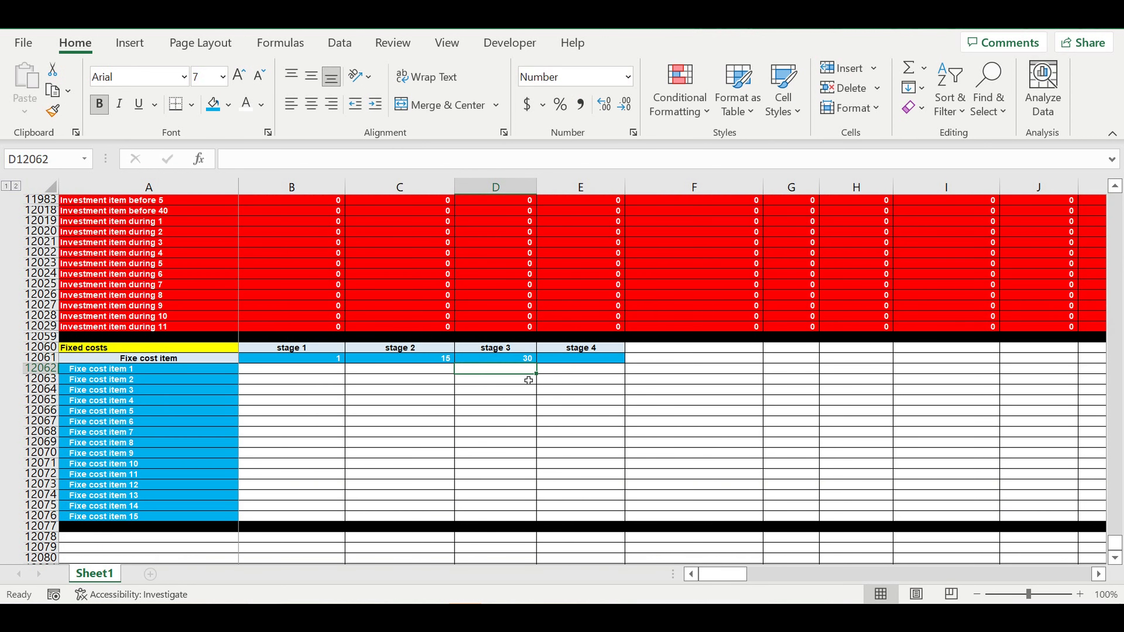
left_click(506, 350)
left_click(509, 363)
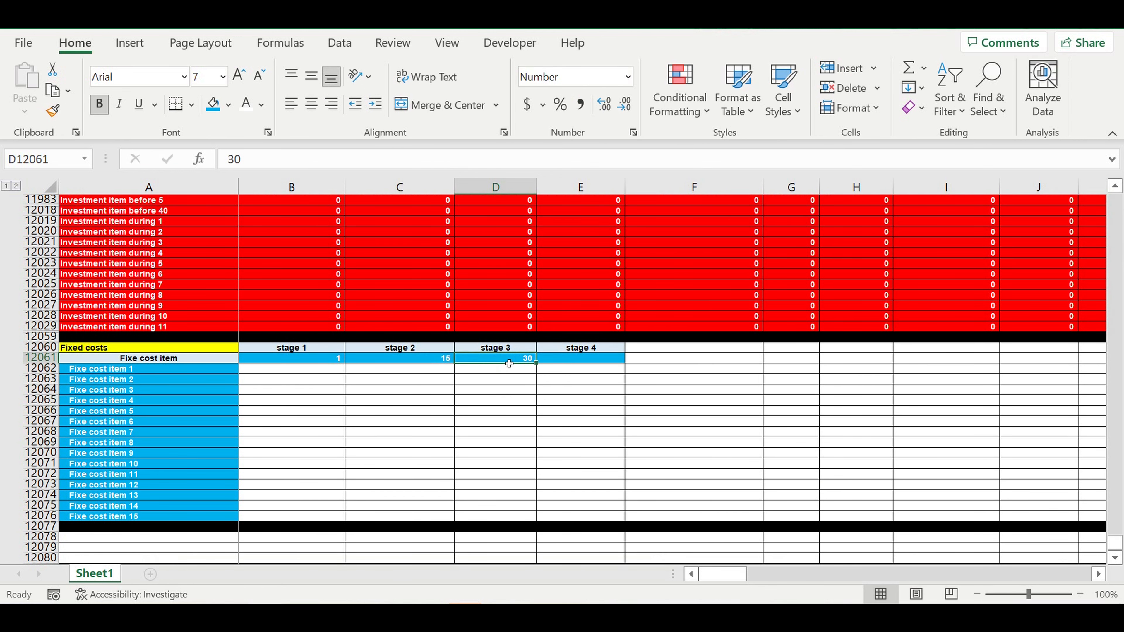
left_click(582, 362)
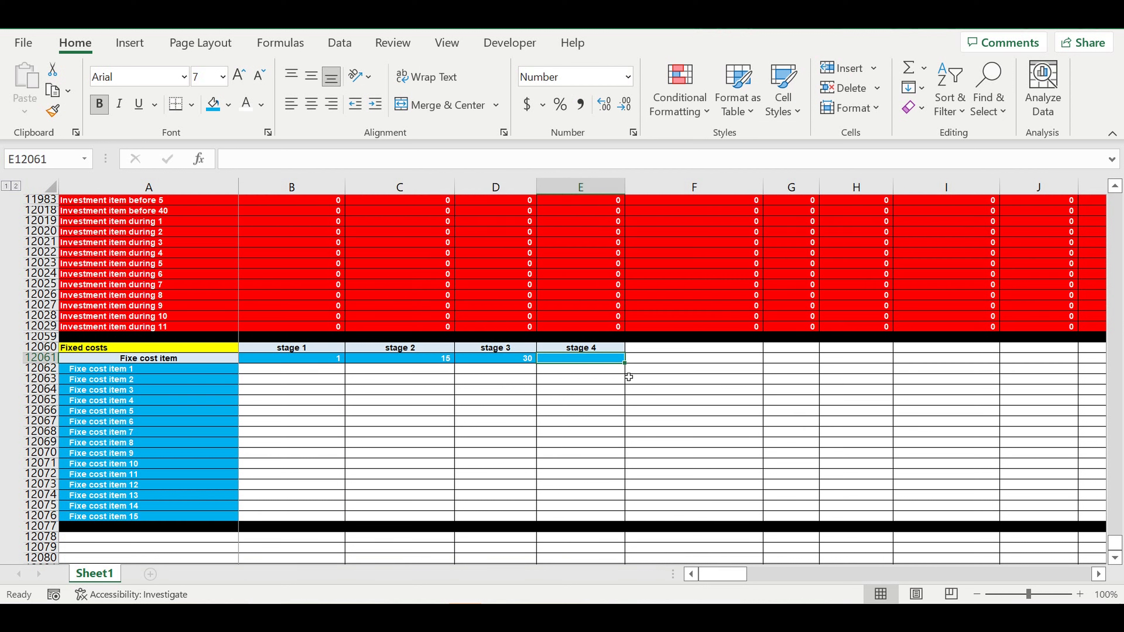
type("40")
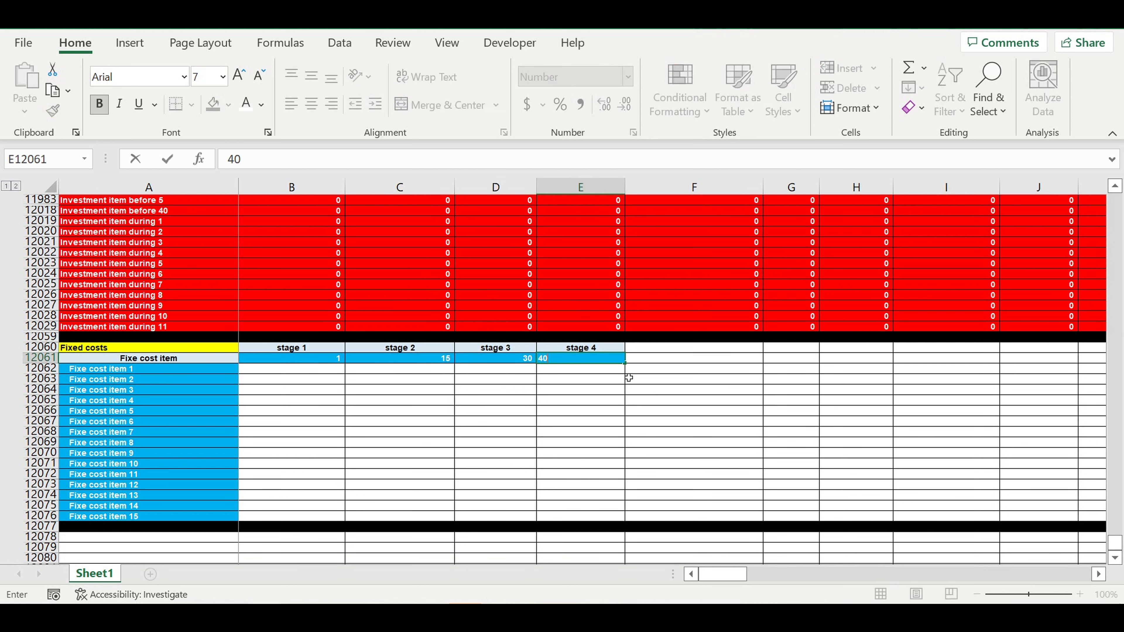
key("Return")
left_click(605, 360)
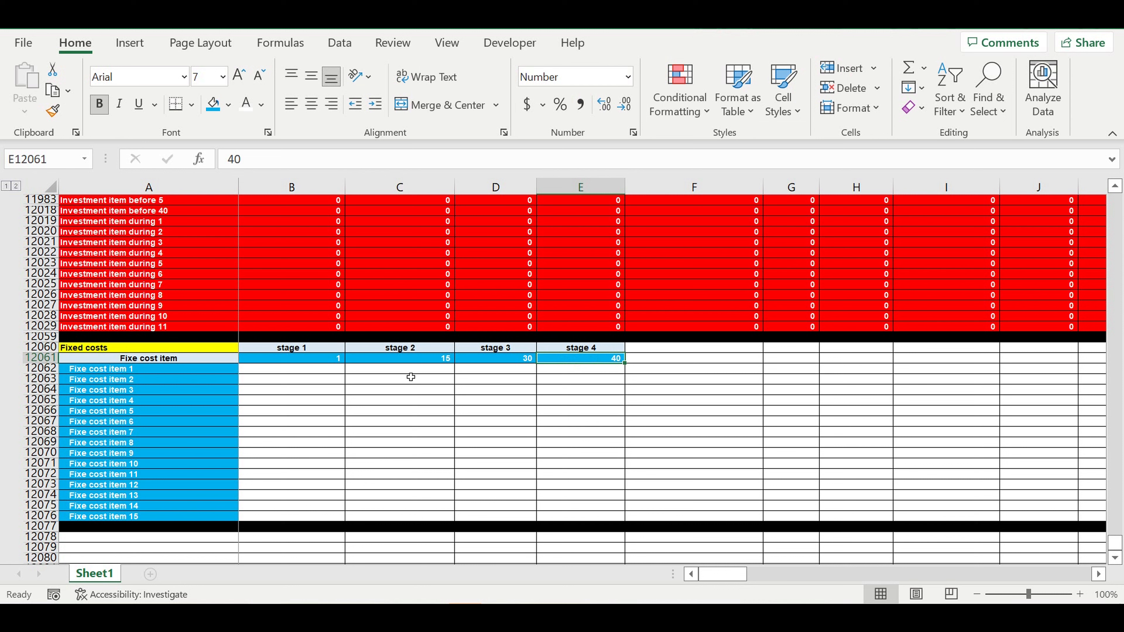
Enter 2000 in B12062 as the stage 1 amount of Fixe cost item 1
left_click(338, 371)
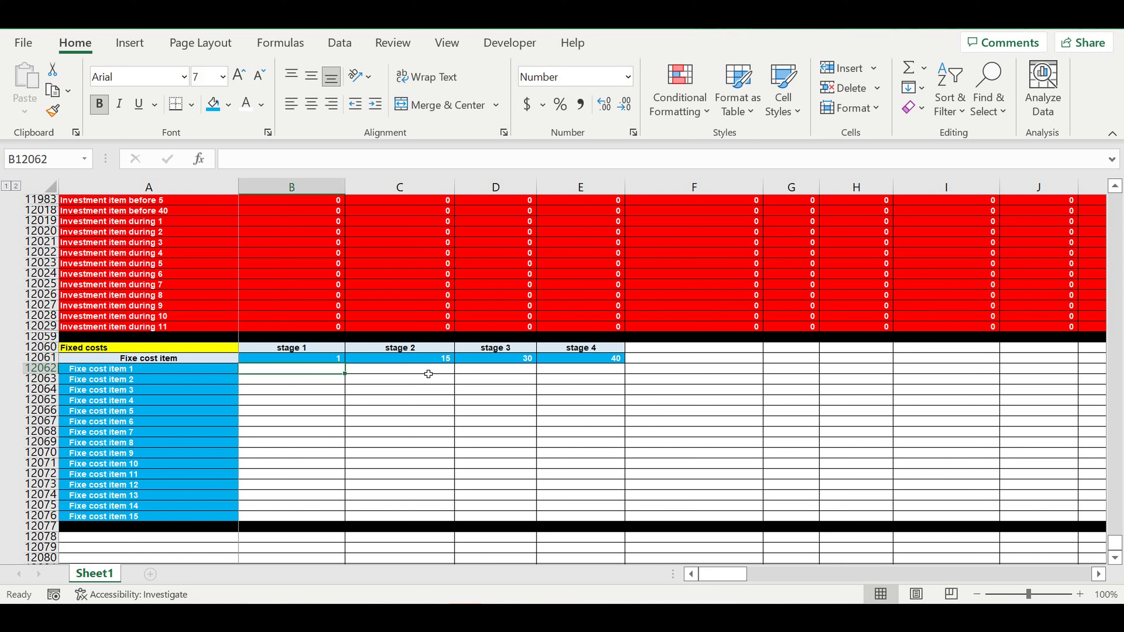
type("2000")
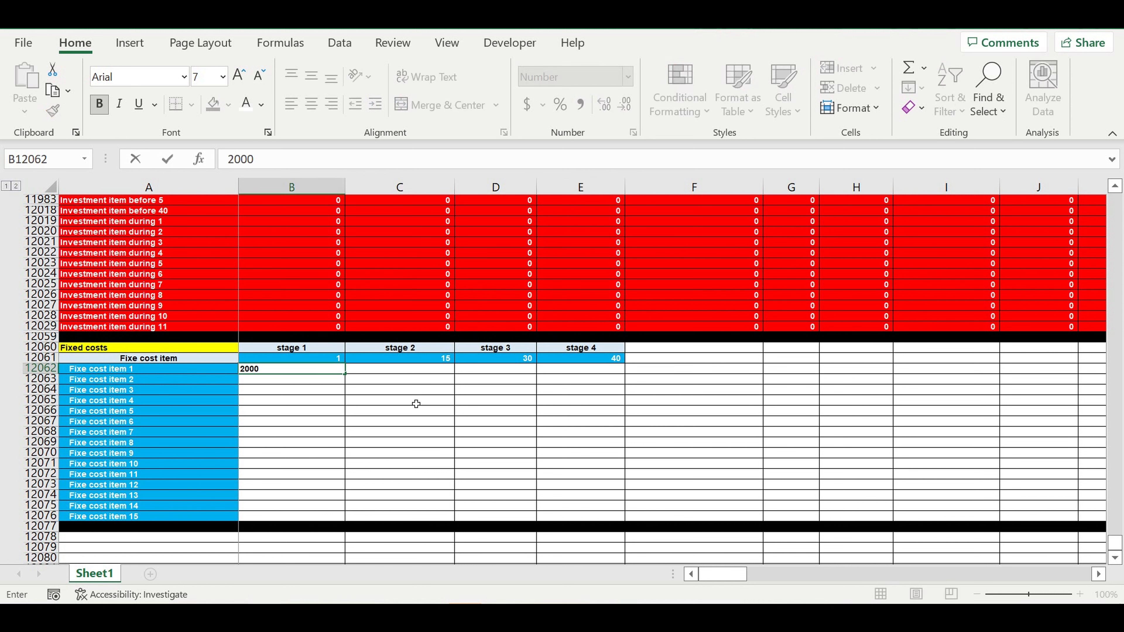
key("Tab")
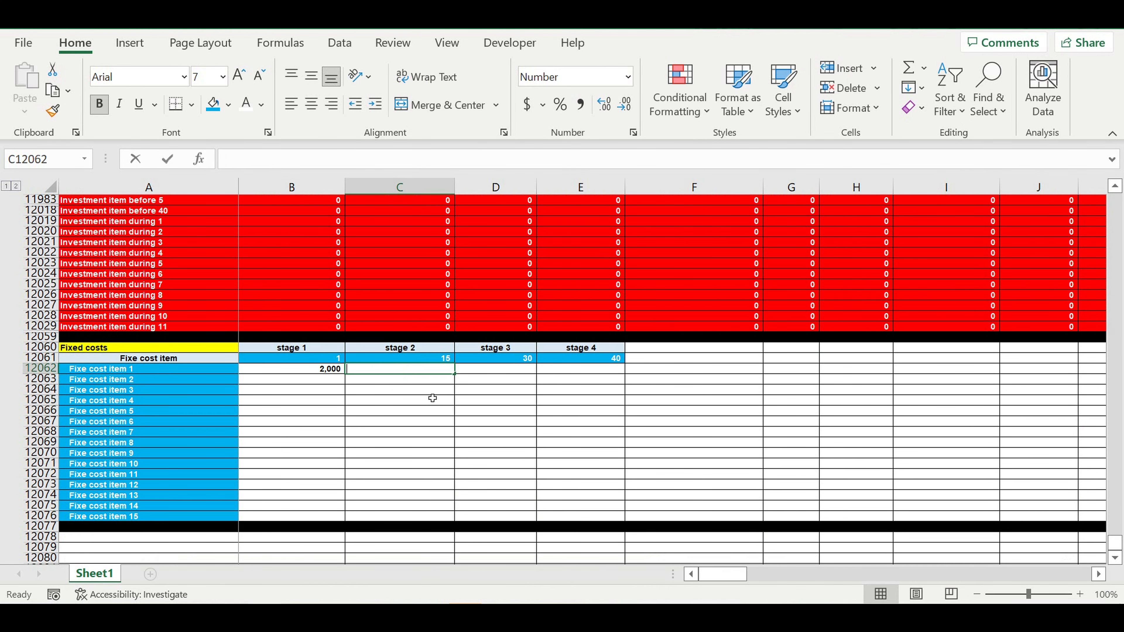
Enter the formula =B12062+500 in C12062 and extend it across to stage 4 in E12062
type("=")
left_click(330, 372)
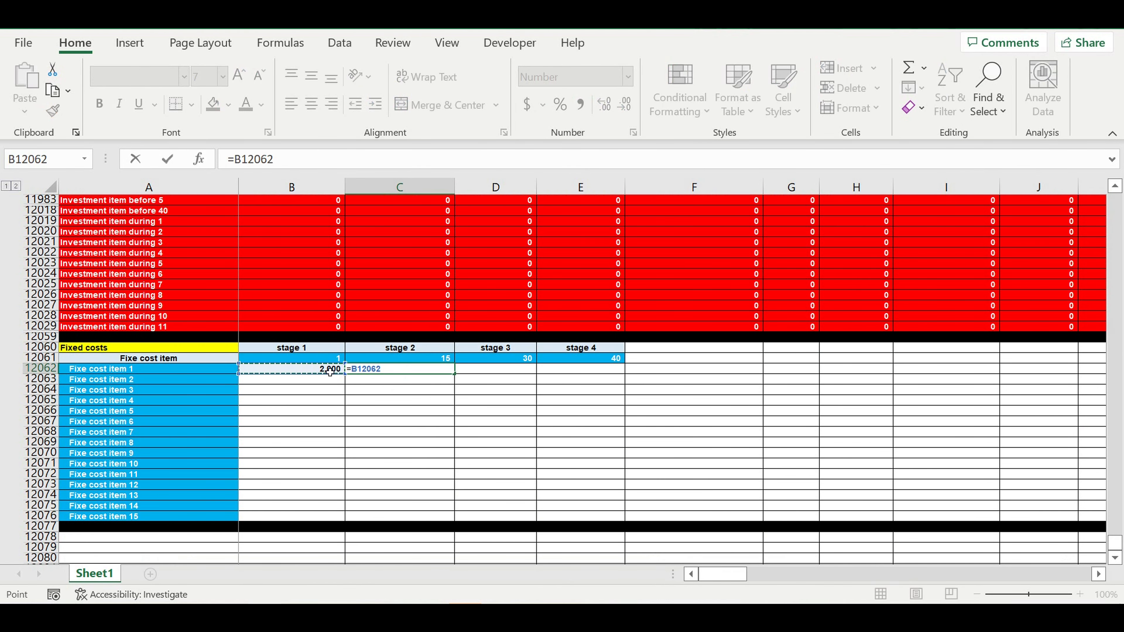
type("+500")
key("ctrl+Return")
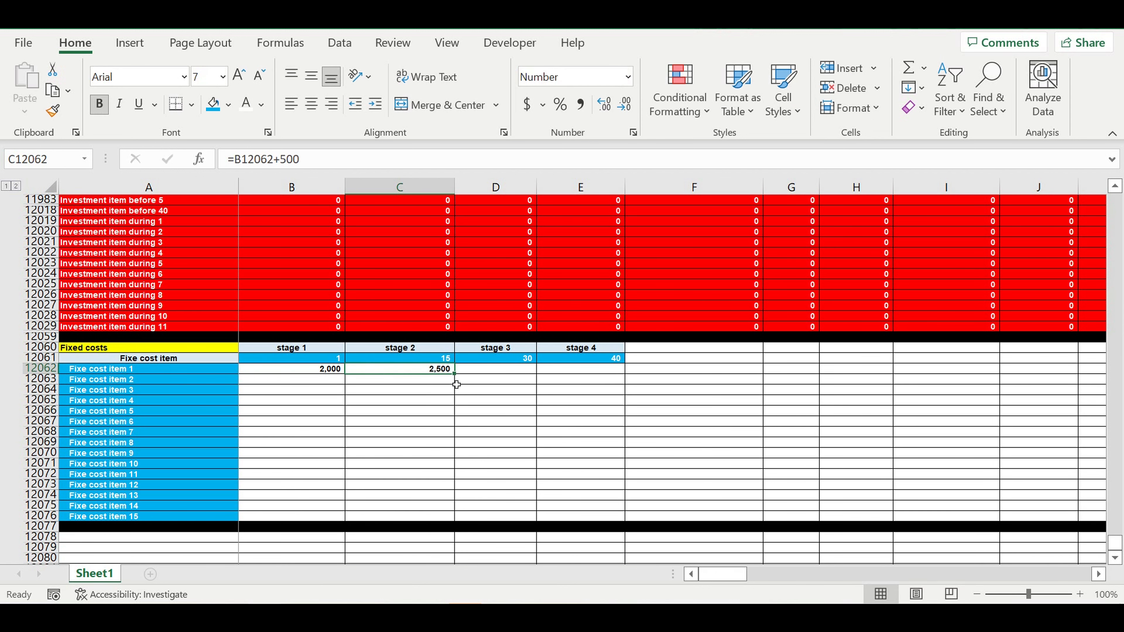
left_click_drag(463, 381, 588, 401)
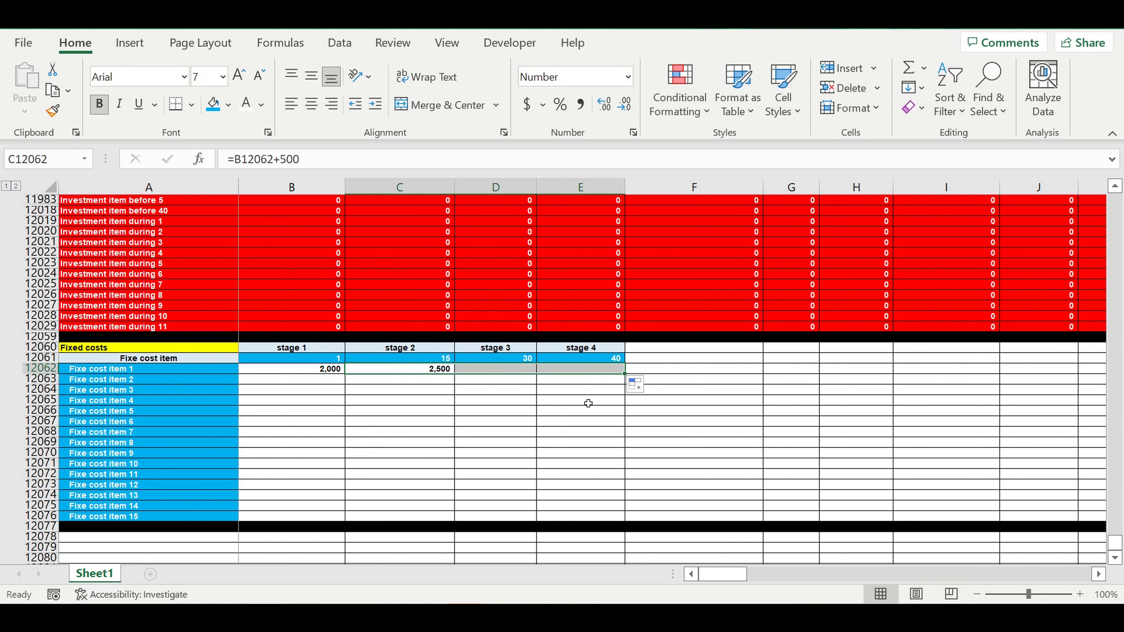
Fill the Fixe cost item 1 amounts in B12062:E12062 down through Fixe cost item 15 in row 12076
left_click_drag(319, 370, 575, 374)
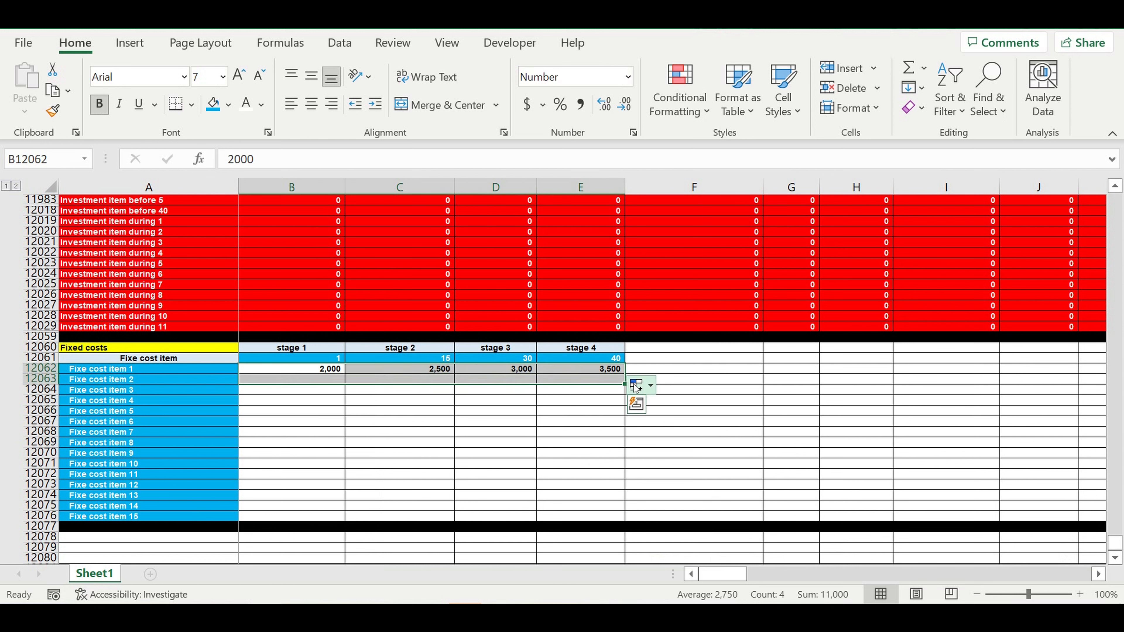
left_click(314, 370)
left_click_drag(318, 374, 594, 482)
left_click_drag(585, 520, 583, 517)
left_click(508, 445)
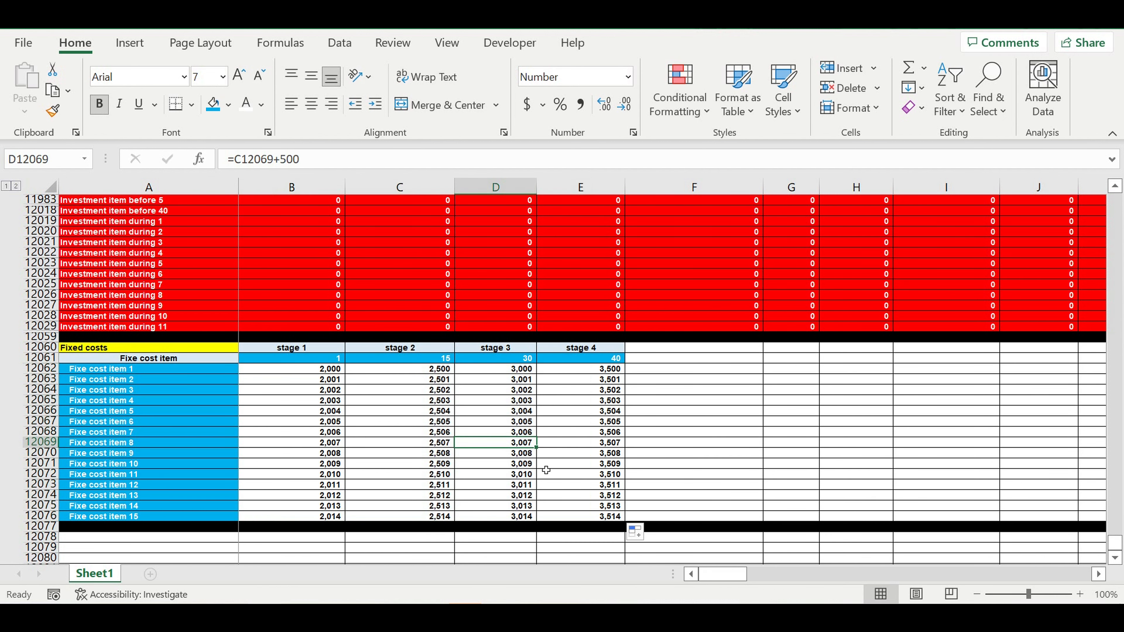
Replace the formulas in B12062:E12076 with their values by copying the range and pasting values over it
left_click_drag(331, 372, 600, 518)
right_click(396, 423)
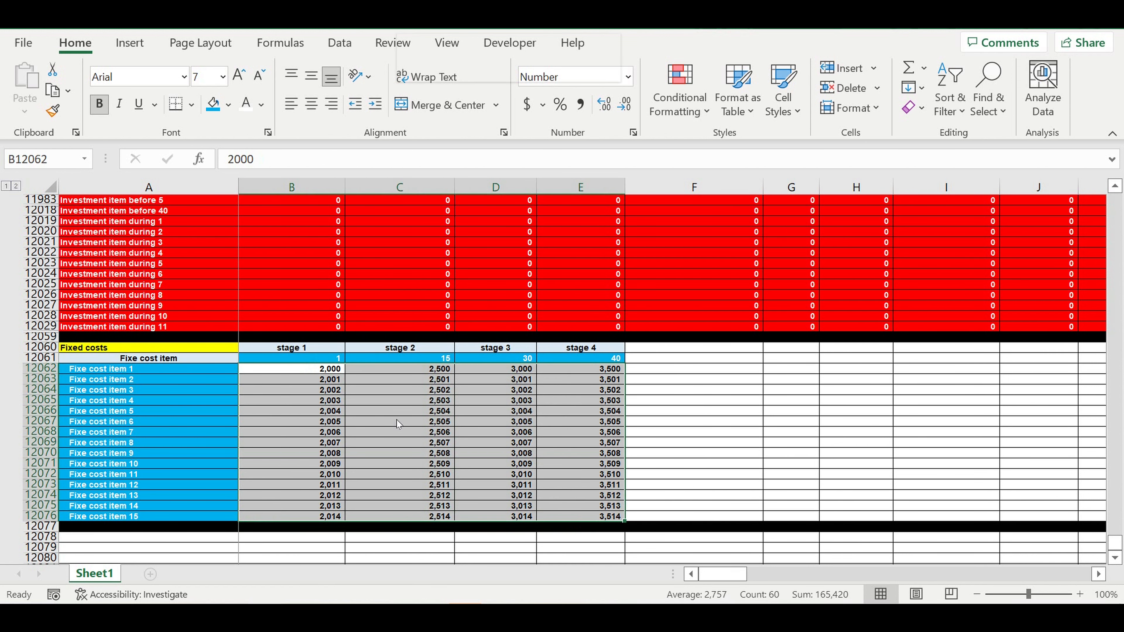
left_click(445, 136)
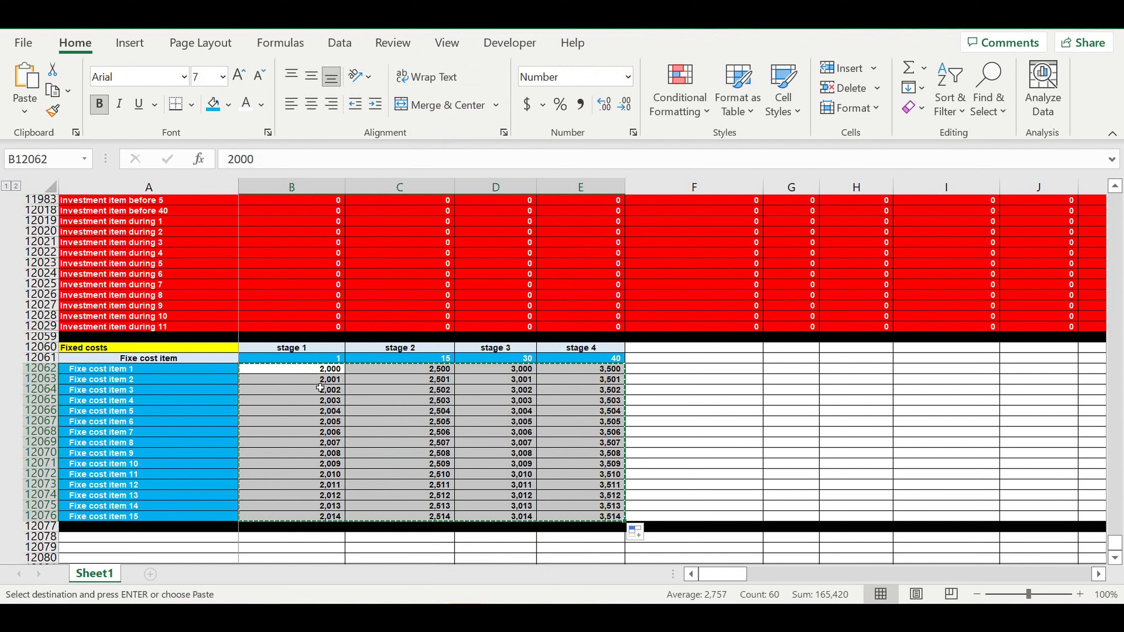
right_click(317, 386)
left_click(385, 188)
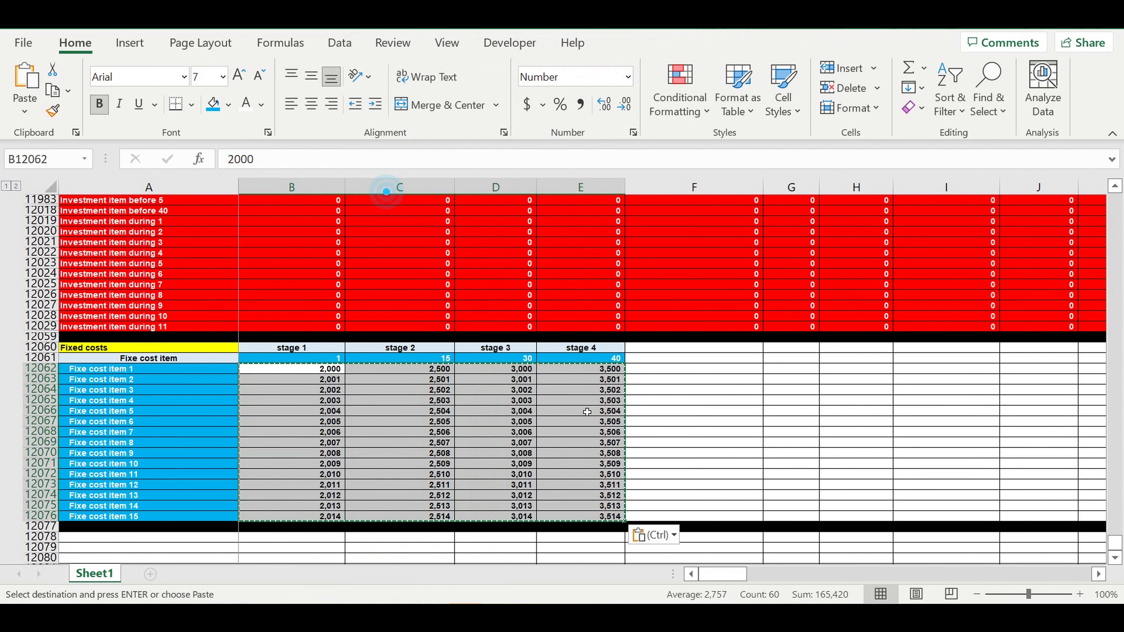
left_click(690, 451)
Format the stage amounts in B12062:E12076 with a light blue fill and white font
left_click_drag(317, 374, 594, 522)
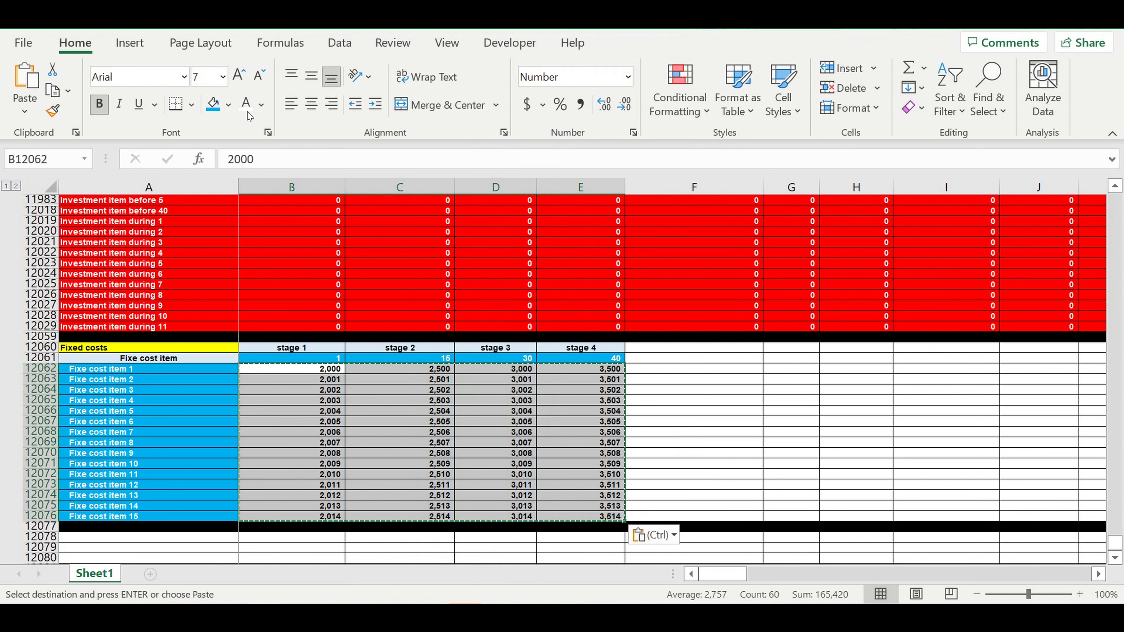
key("Escape")
left_click(213, 104)
left_click(781, 432)
Review the stage values in B12061:E12061 and the fixed cost amounts listed beneath each stage
left_click_drag(325, 360, 569, 361)
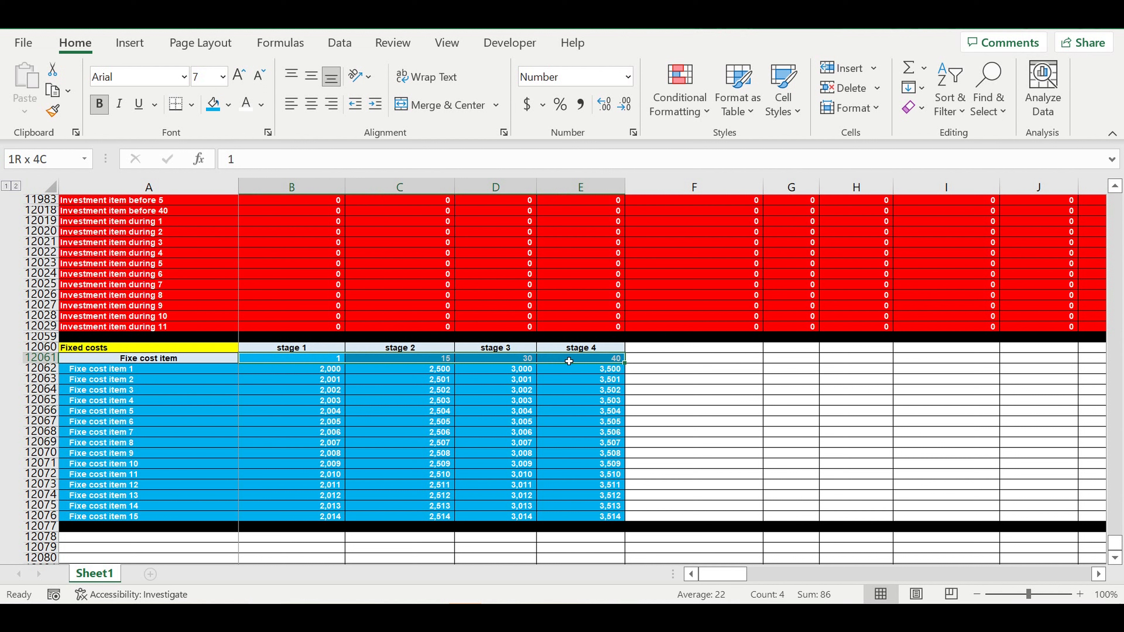
left_click_drag(569, 362, 569, 361)
left_click(332, 372)
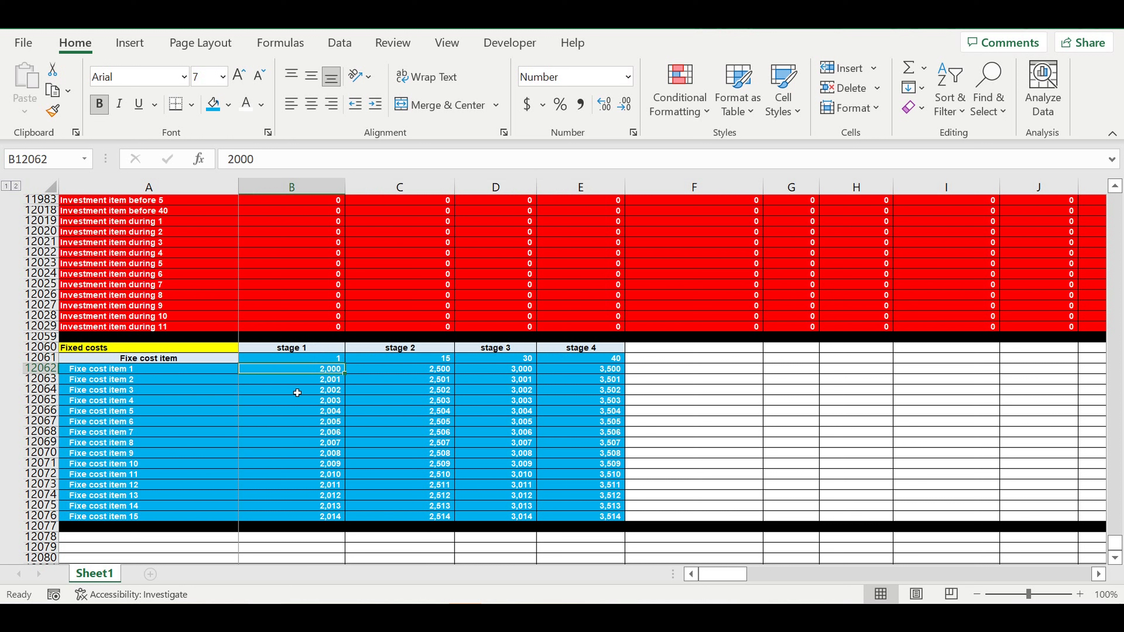
left_click(326, 361)
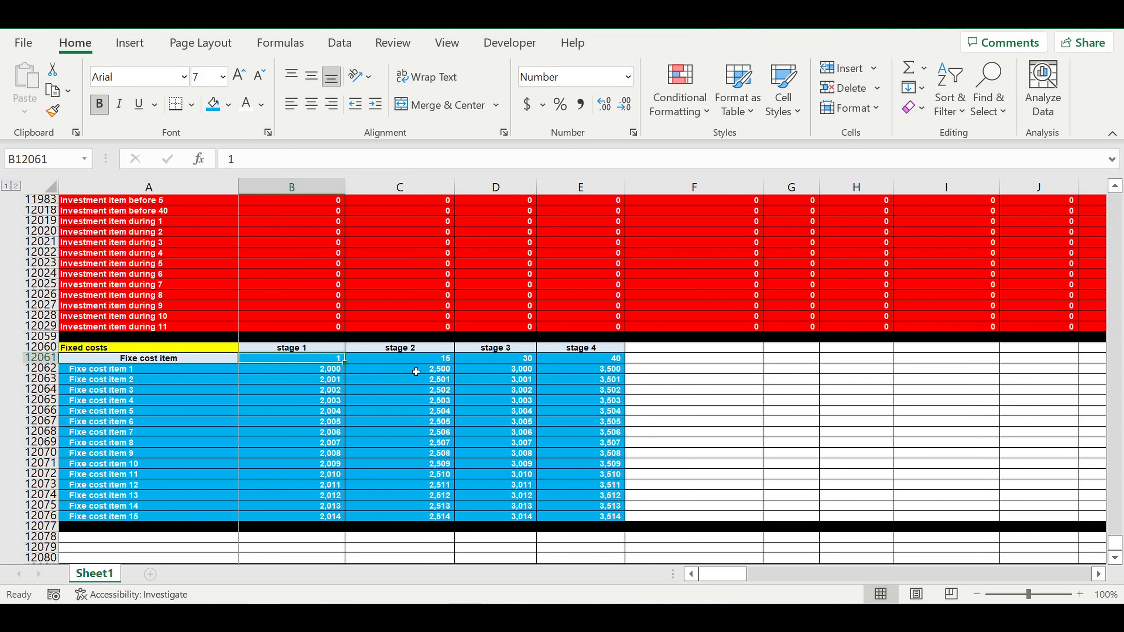
left_click_drag(425, 374, 438, 454)
left_click_drag(525, 376, 509, 474)
left_click_drag(576, 369, 589, 517)
left_click(709, 443)
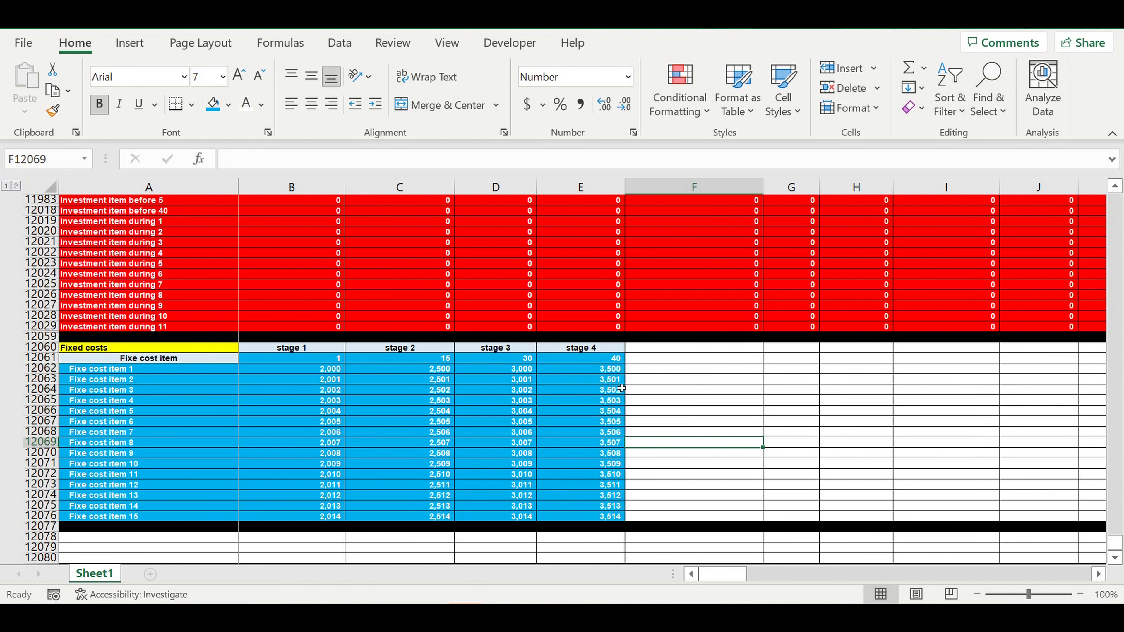
left_click_drag(606, 371, 598, 485)
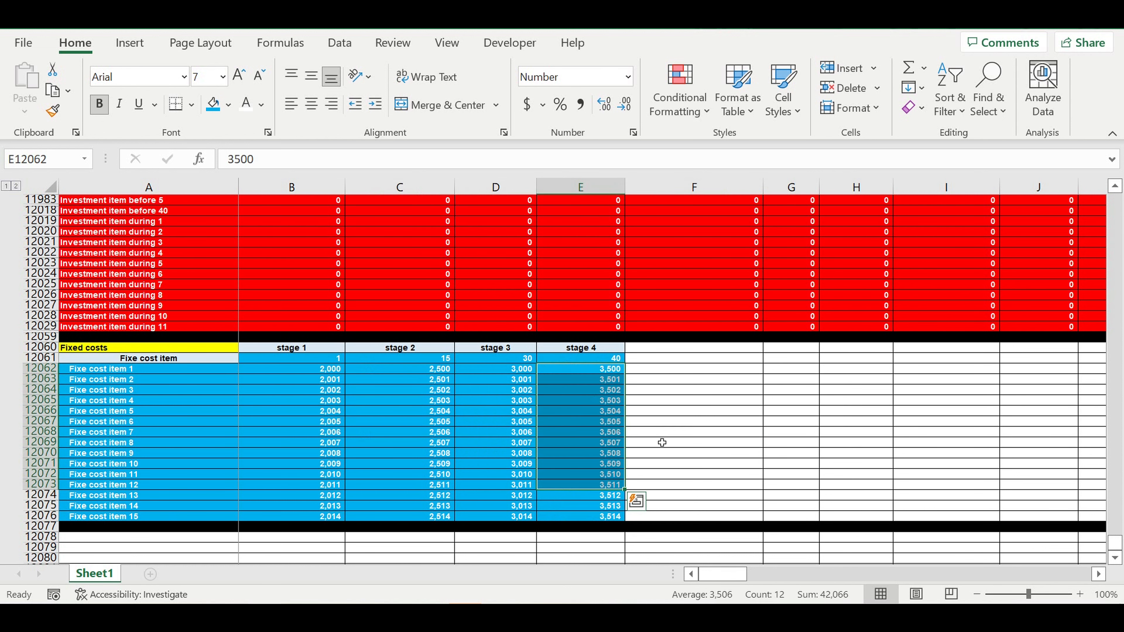
Copy the Investment plan header rows 11977:11978 and paste them at row 12078, below the fixed costs block
scroll(682, 428, "up", 3)
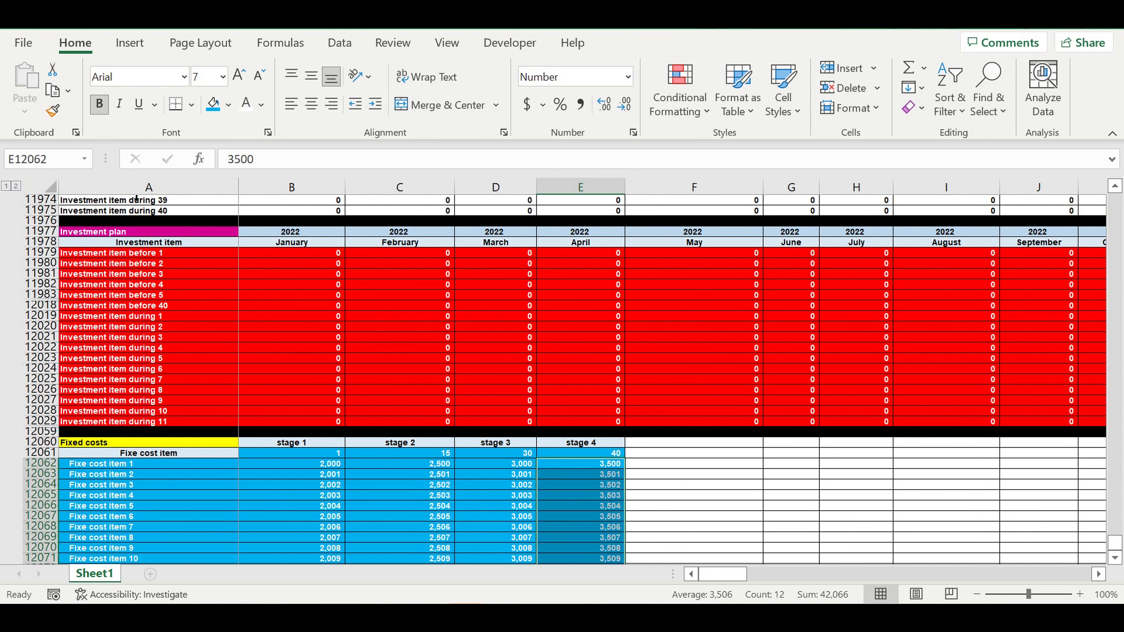
left_click_drag(42, 231, 57, 248)
key("ctrl+c")
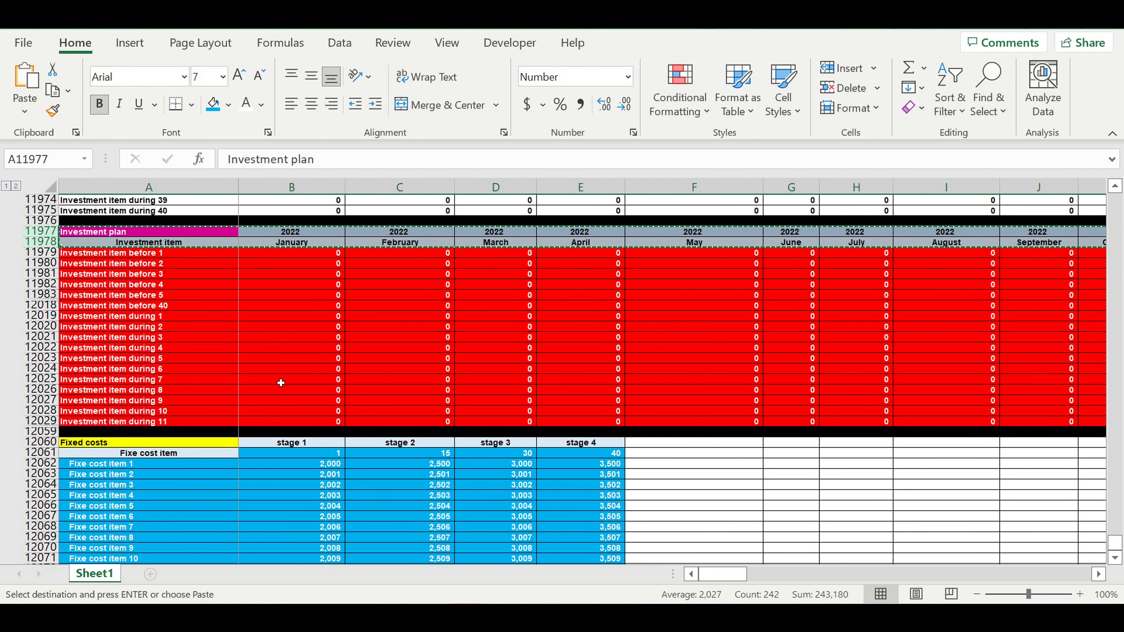
scroll(274, 379, "down", 6)
left_click(141, 432)
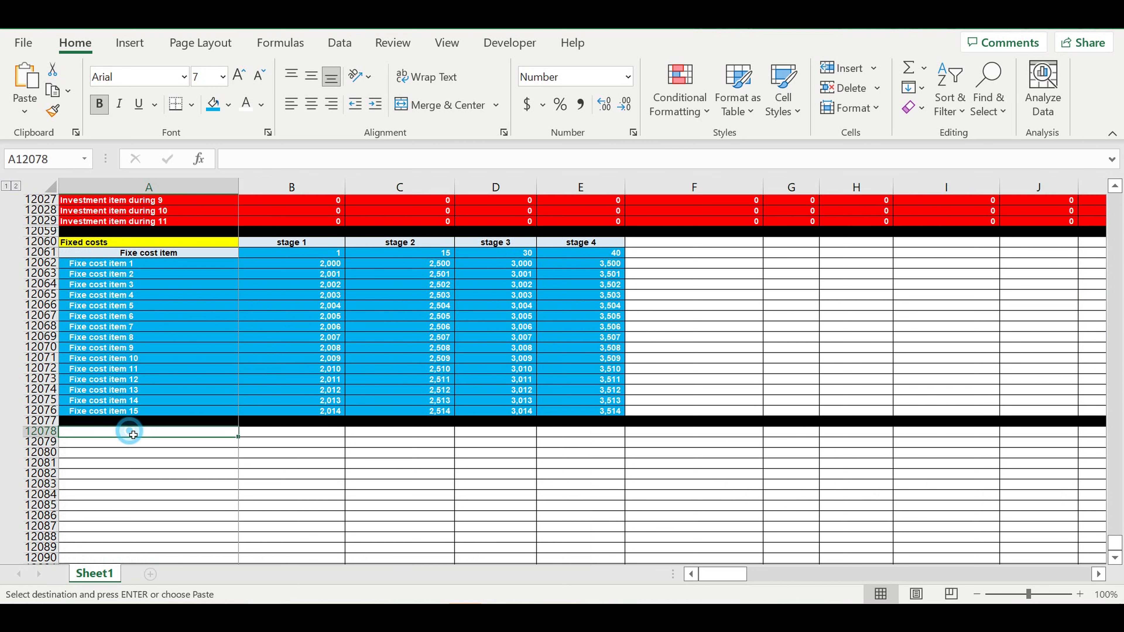
key("ctrl+v")
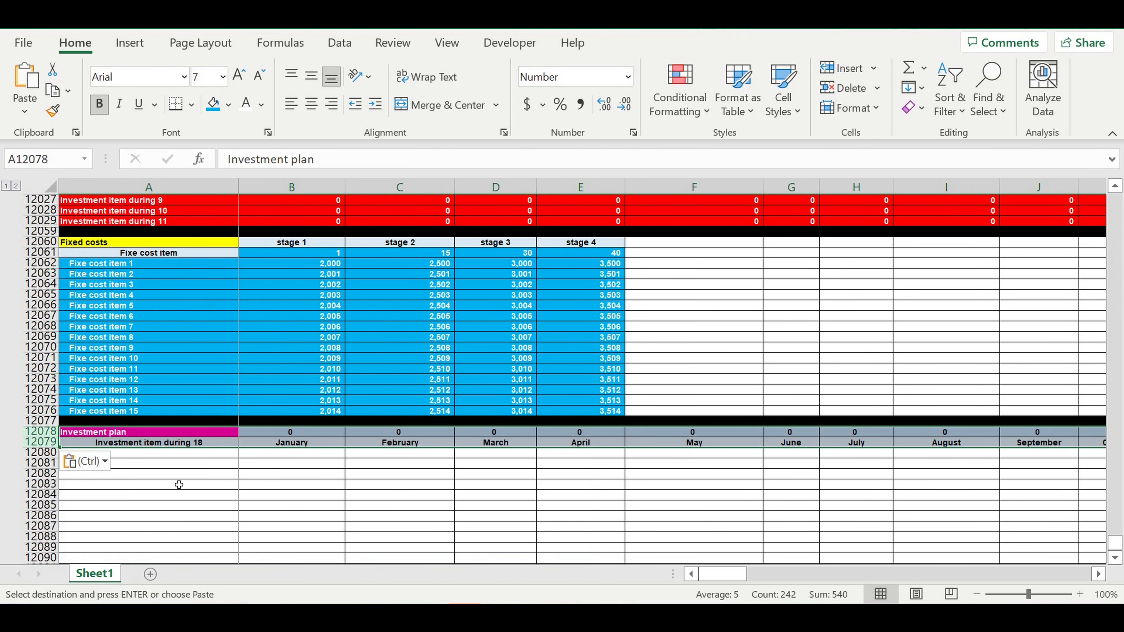
Link the first year cell B12078 of the pasted header to the Investment plan year with =B11977
left_click(298, 433)
type("=")
scroll(363, 369, "up", 7)
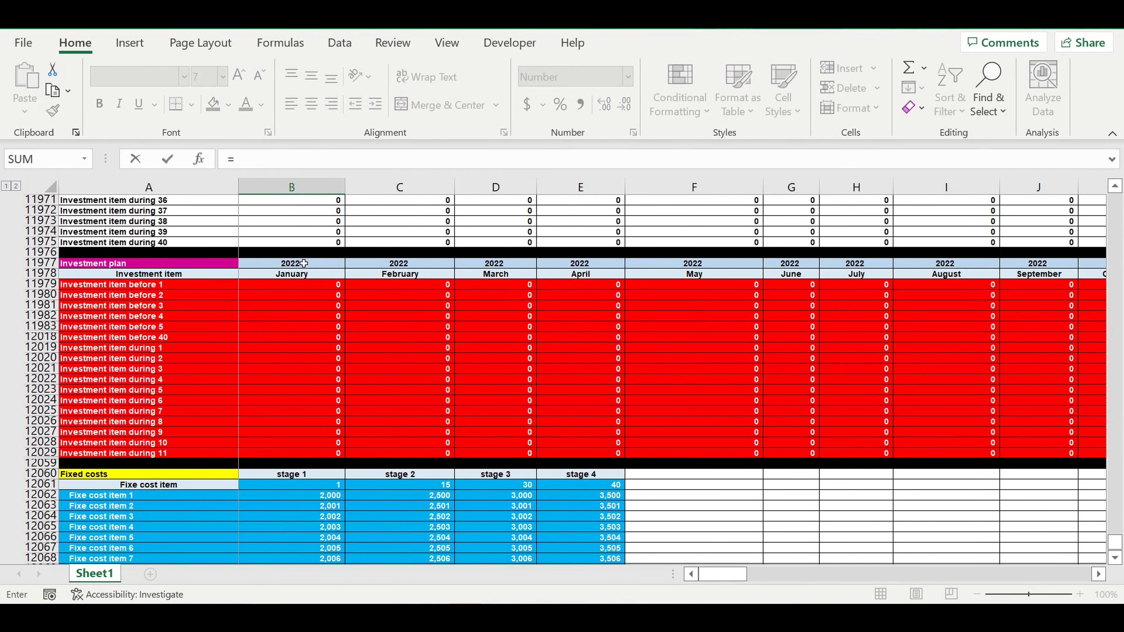
left_click(303, 263)
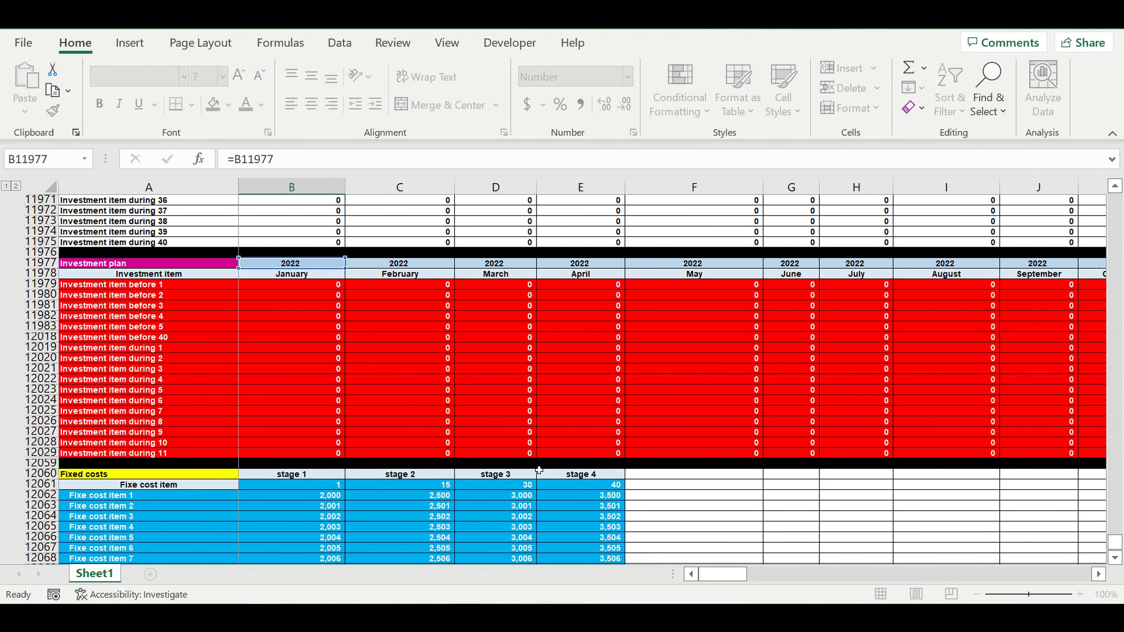
key("Return")
scroll(558, 465, "down", 3)
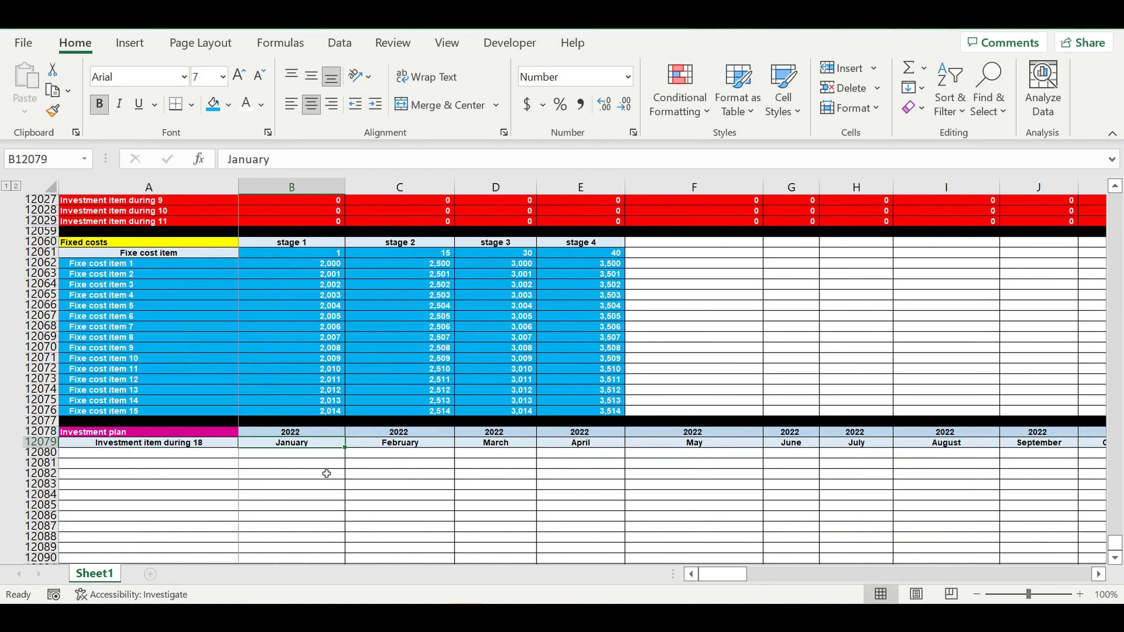
Retitle the pasted header by entering Time line in A12078 and Parameter in A12079
left_click(327, 474)
left_click(329, 445)
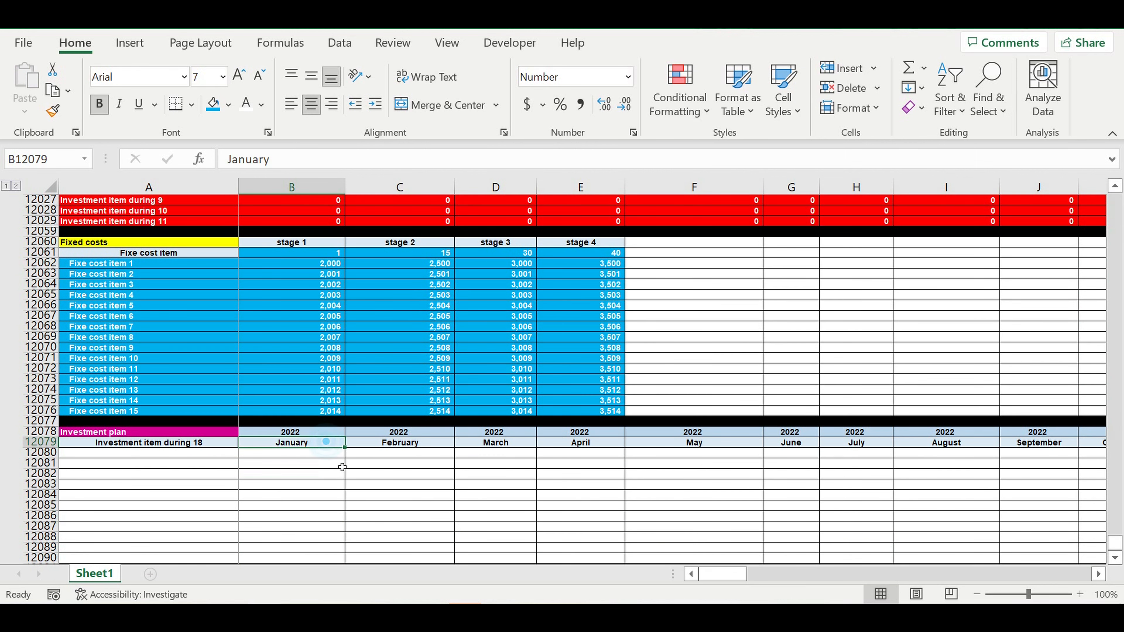
left_click(186, 443)
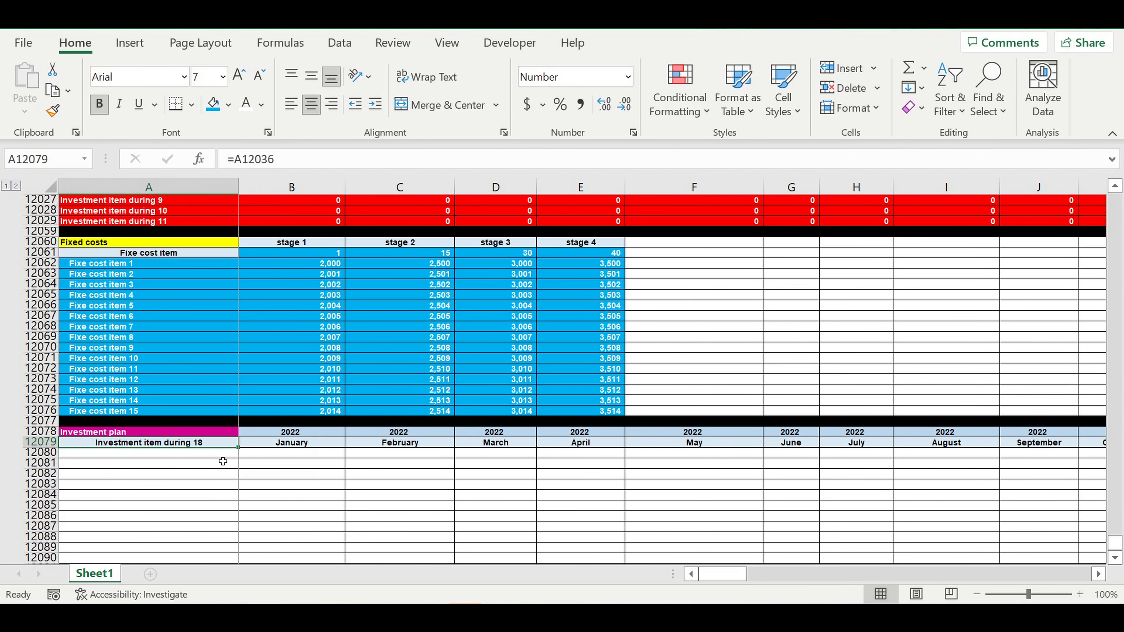
left_click(145, 434)
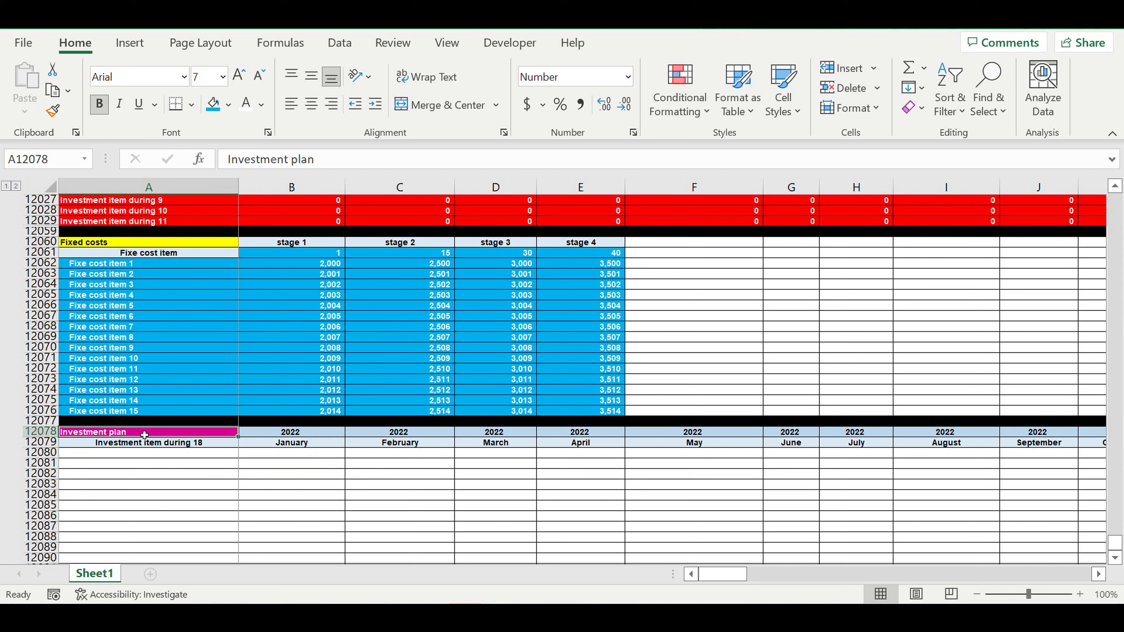
type("Time line")
key("Return")
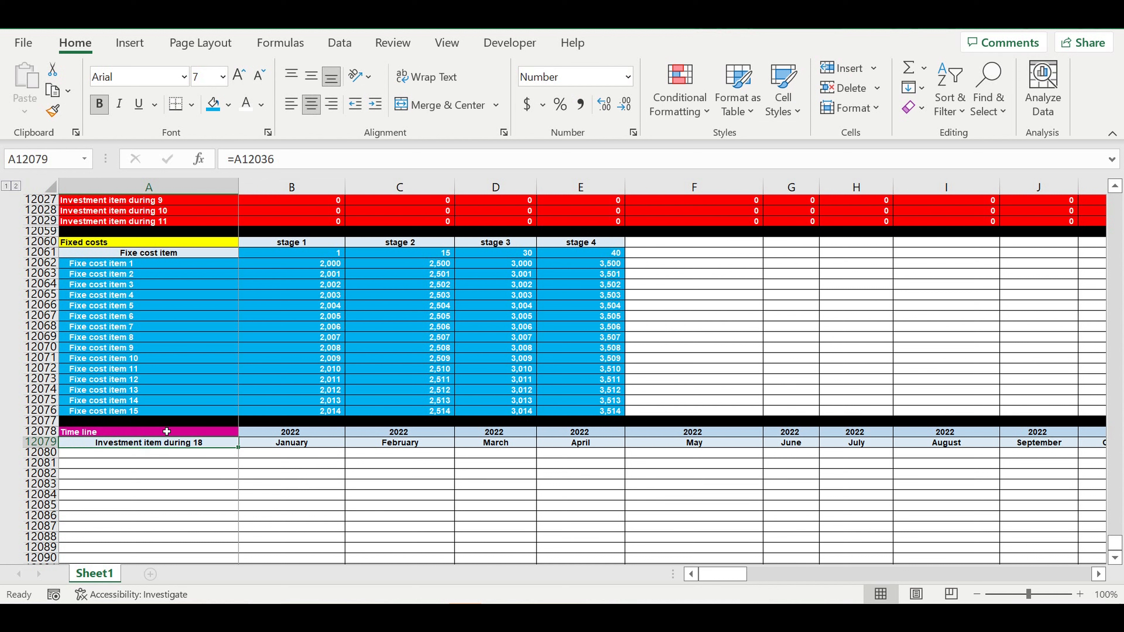
type("Parameter")
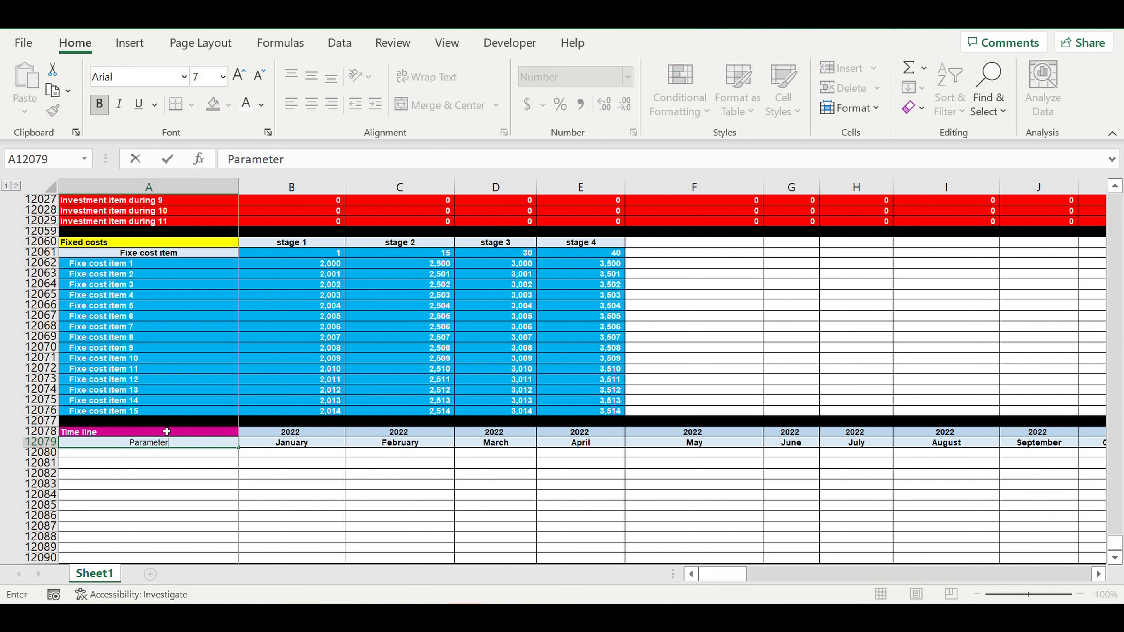
key("Return")
Give the Time line title cell A12078 a purple fill
left_click(167, 431)
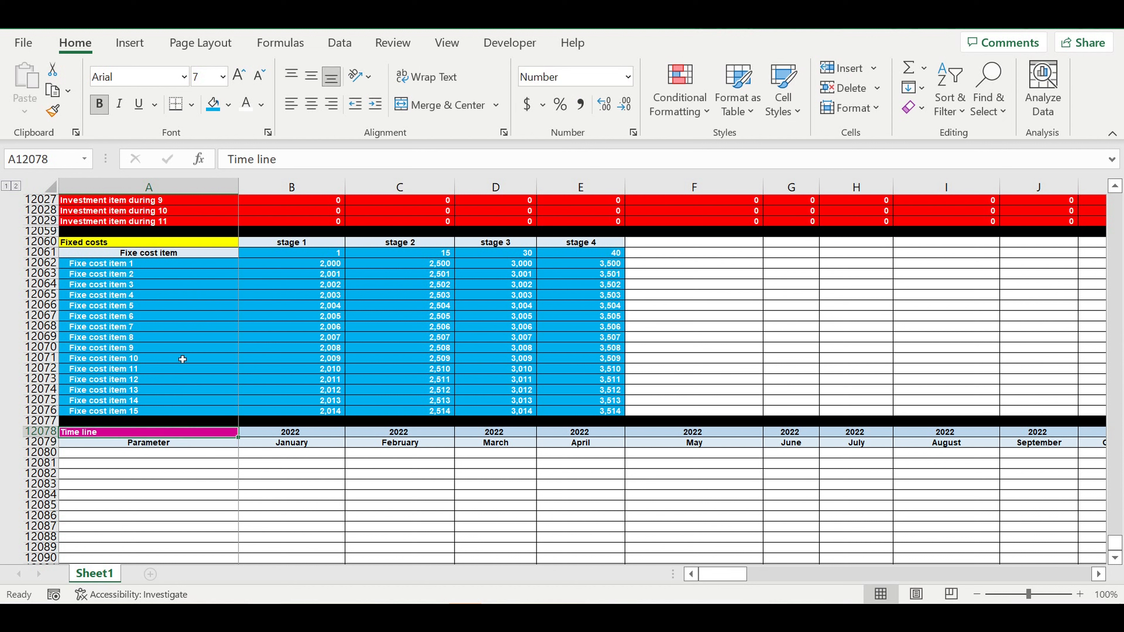
left_click(228, 110)
left_click(346, 265)
left_click(194, 509)
Link A12080 to the Operating activity start (0-1-2) label in the upper Time line block with =A164
left_click(214, 457)
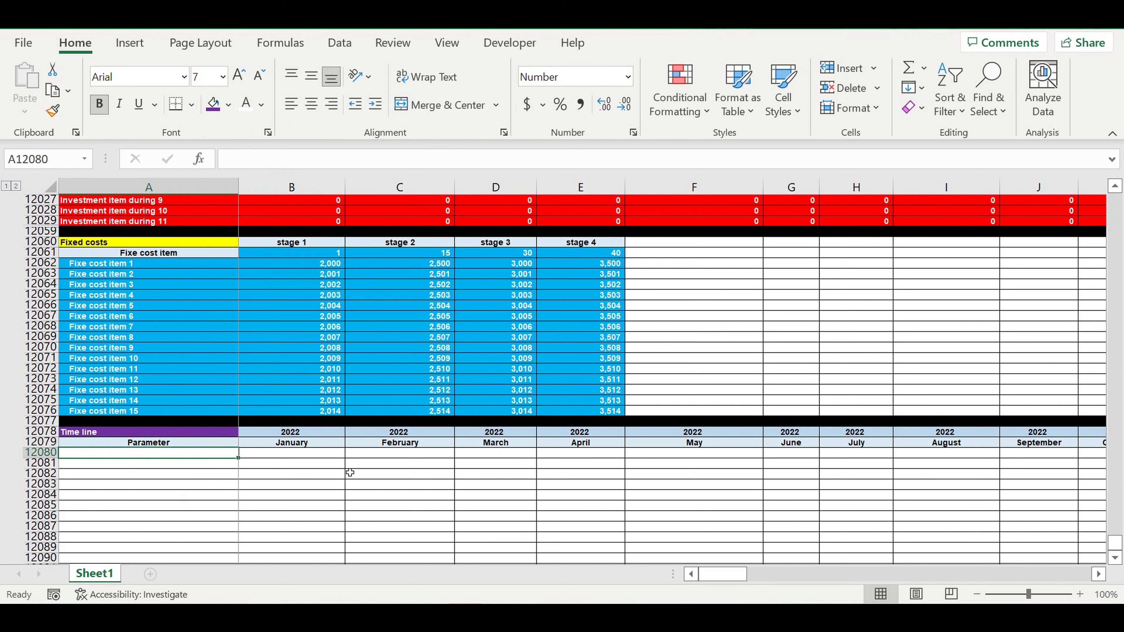
type("=")
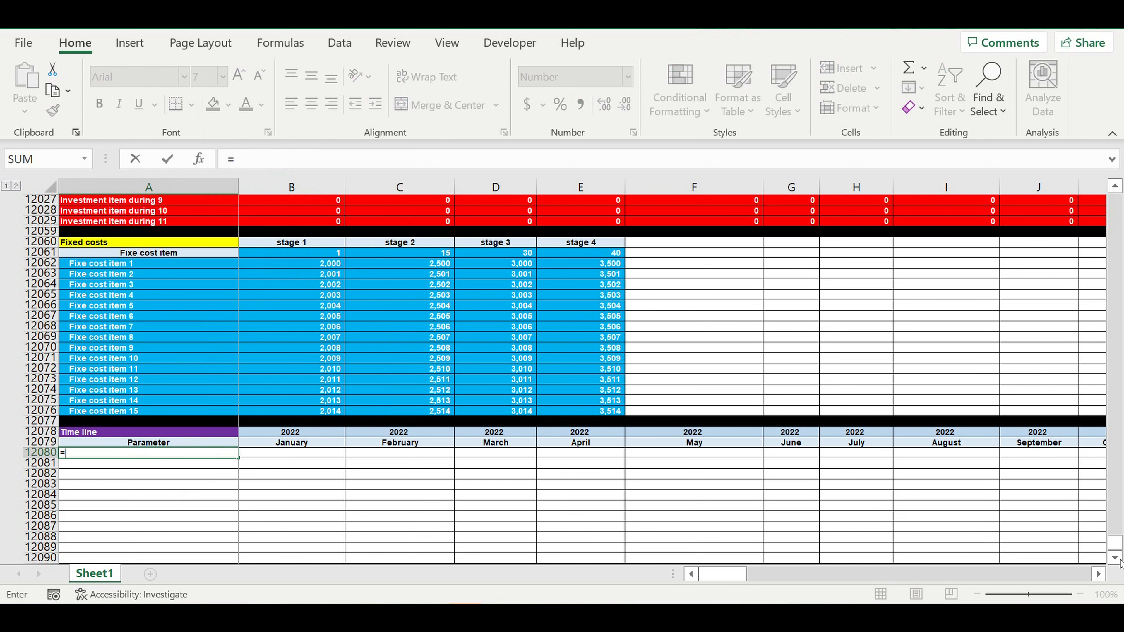
left_click_drag(1114, 542, 1115, 200)
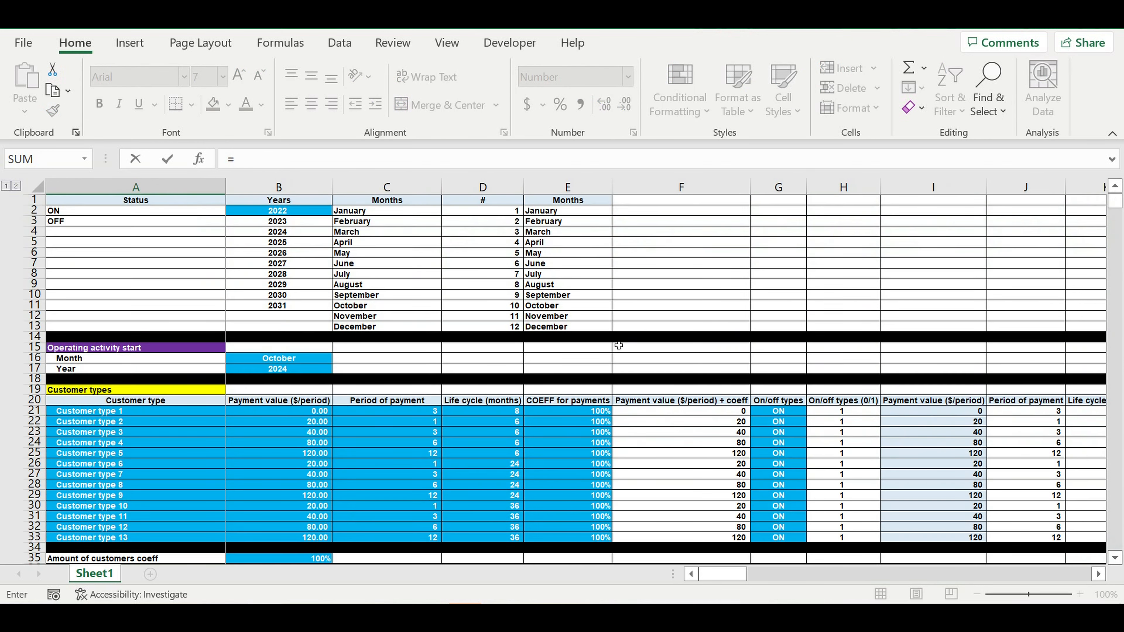
scroll(476, 416, "down", 15)
scroll(476, 415, "down", 20)
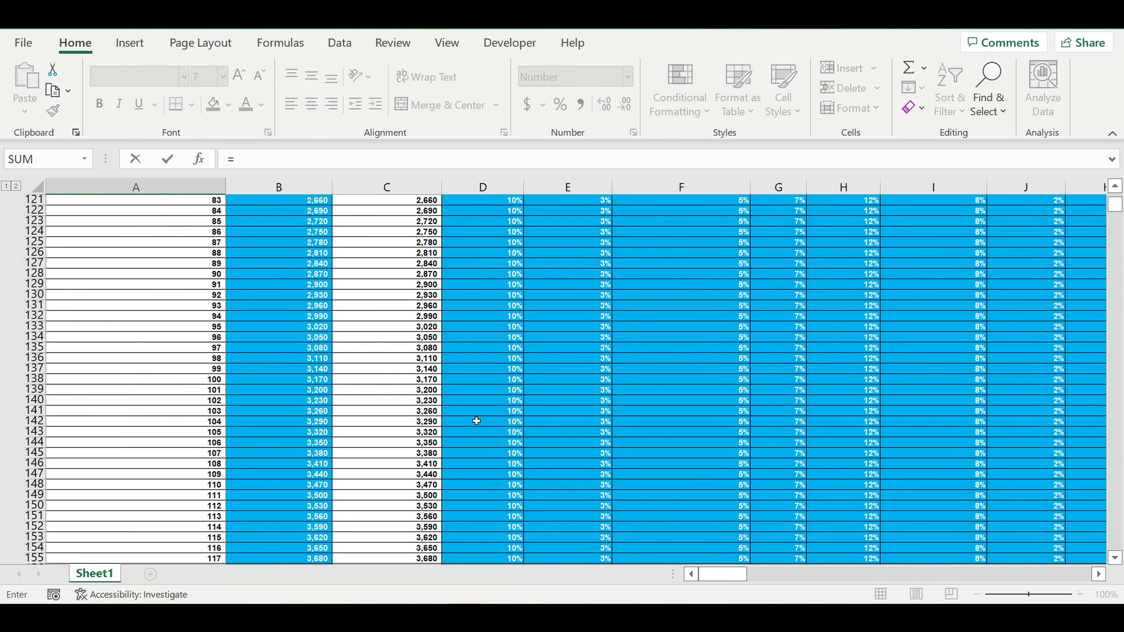
scroll(476, 420, "down", 9)
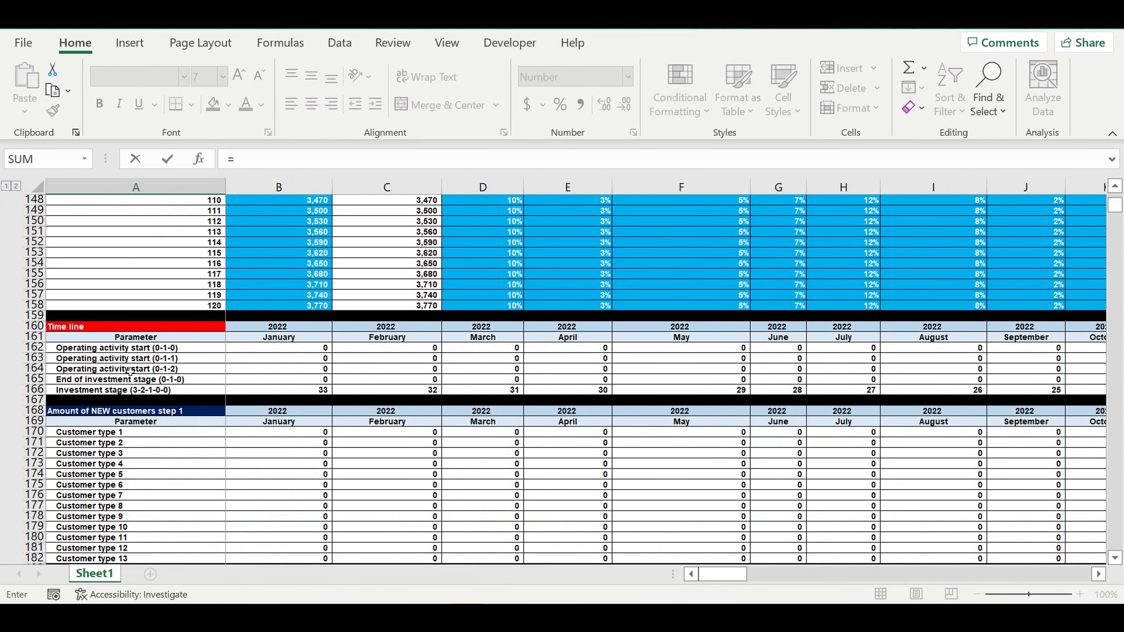
left_click(170, 372)
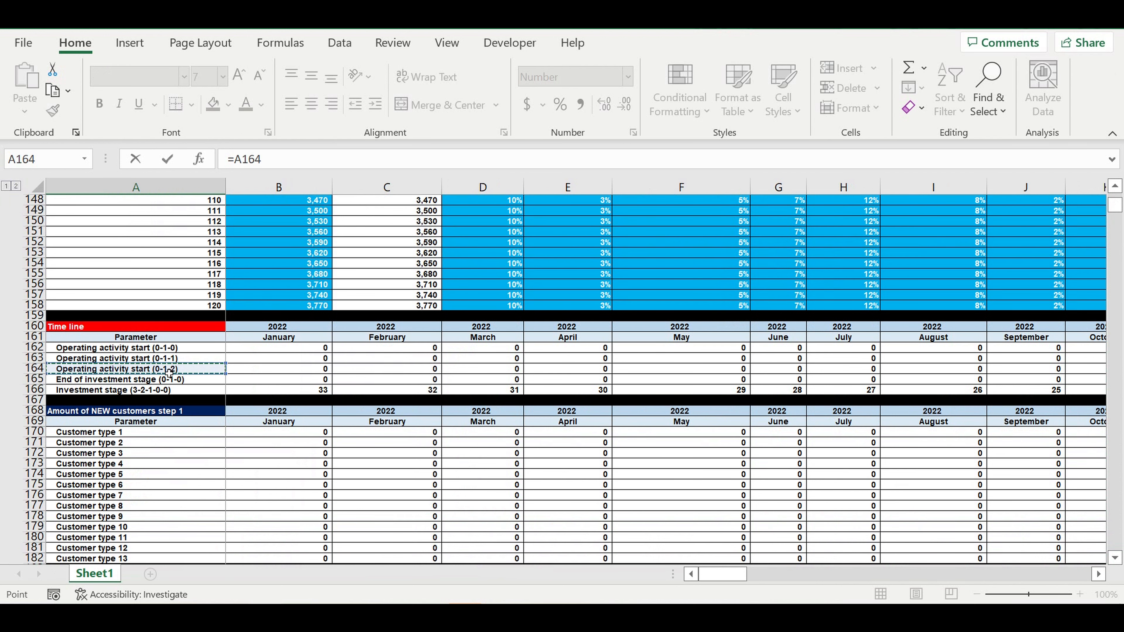
key("Return")
Fill the A12080 link across row 12080 through December 2031 in column DQ
scroll(293, 416, "down", 4)
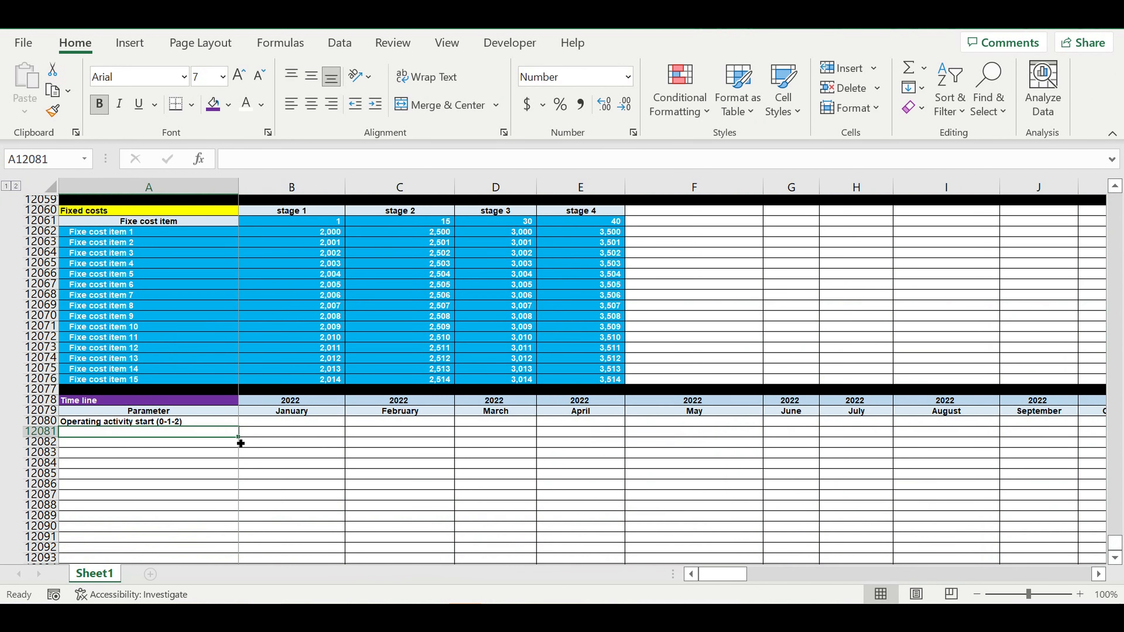
left_click(227, 422)
left_click_drag(238, 427, 316, 448)
left_click(324, 422)
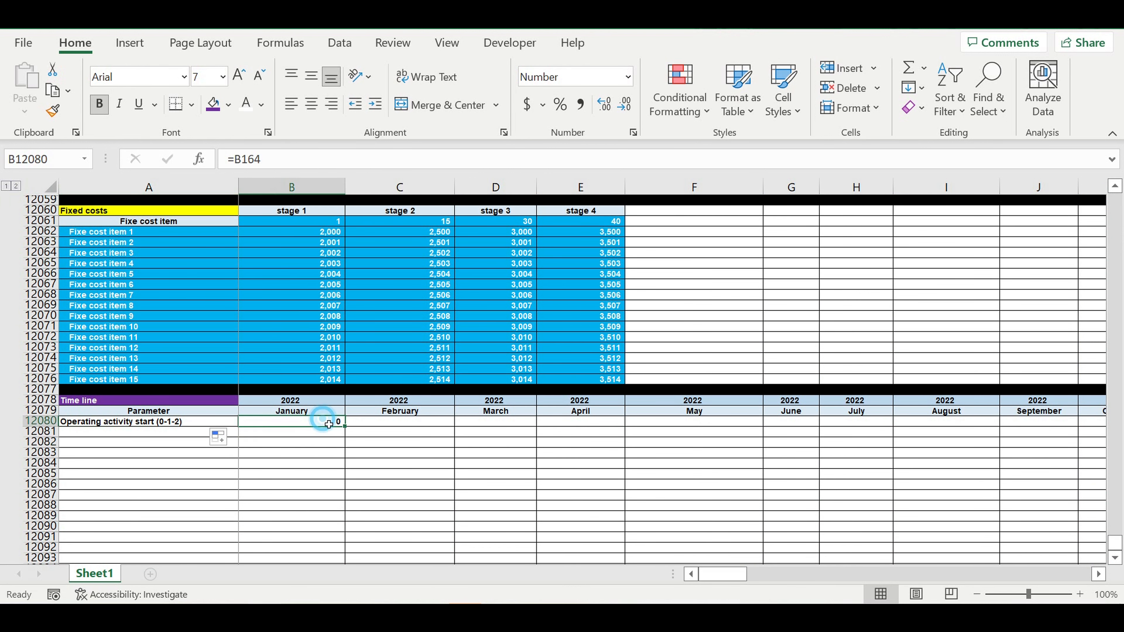
left_click_drag(348, 431, 1020, 461)
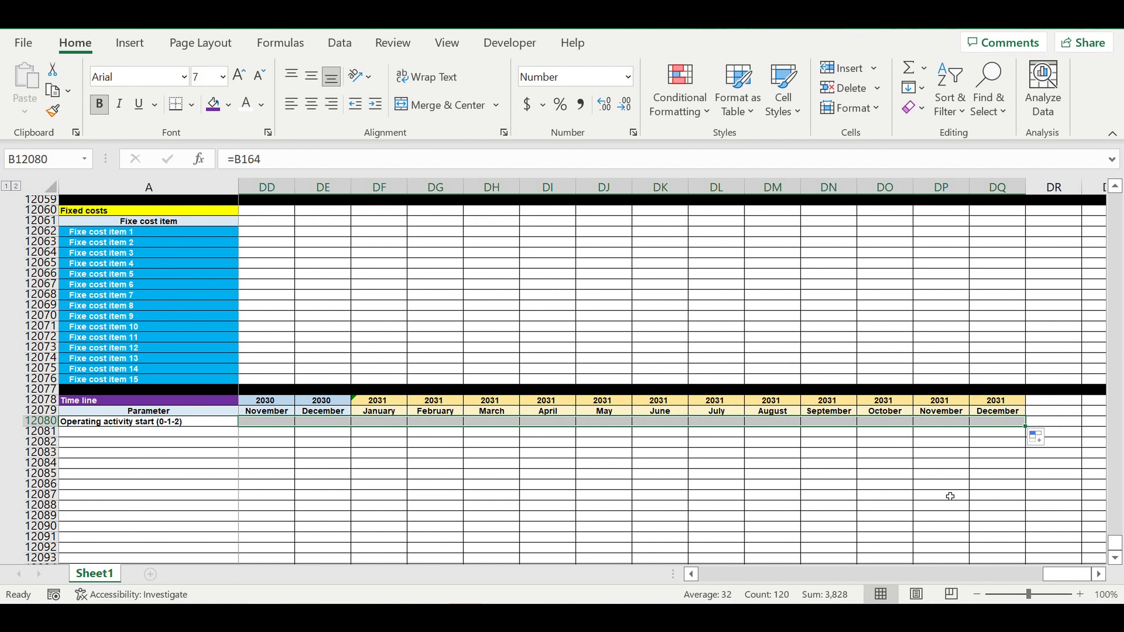
left_click(943, 490)
left_click_drag(1066, 575, 450, 539)
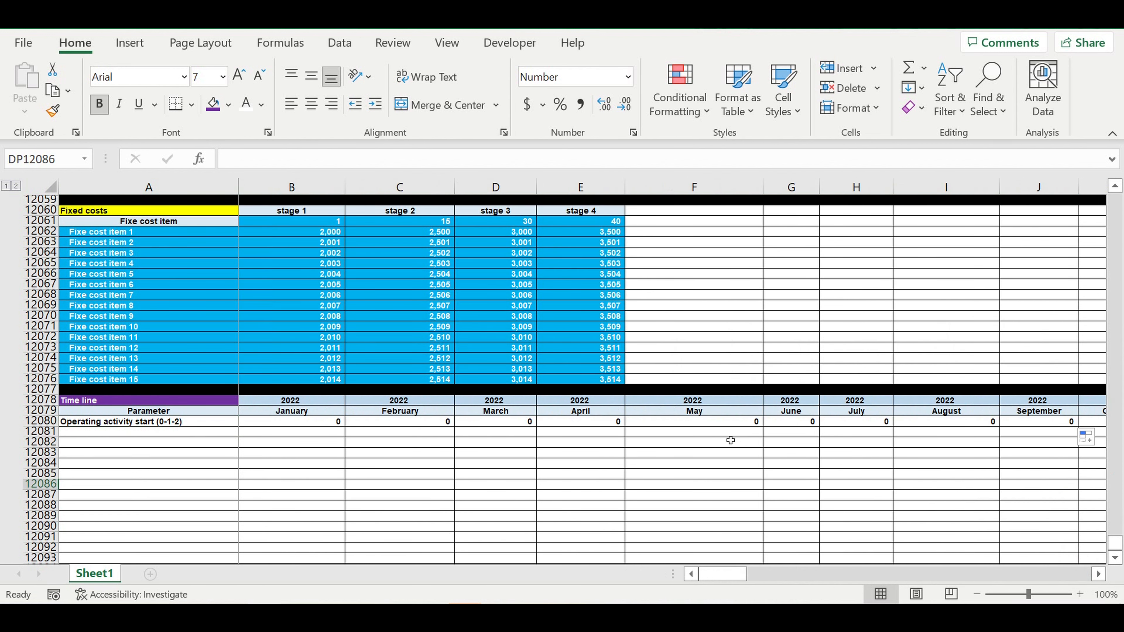
Check the monthly values in row 12080, and set the Operating activity start year in B17 to 2022
left_click_drag(729, 584, 827, 576)
left_click(738, 422)
left_click_drag(745, 415, 744, 433)
left_click_drag(821, 572, 666, 571)
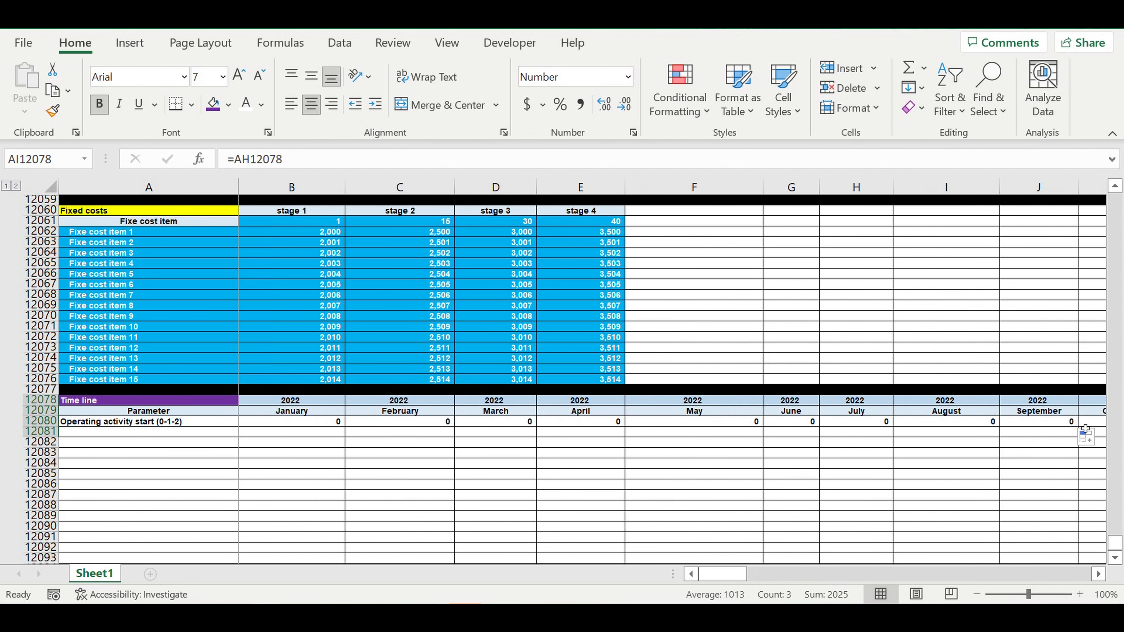
left_click_drag(1115, 548, 1110, 132)
left_click(277, 370)
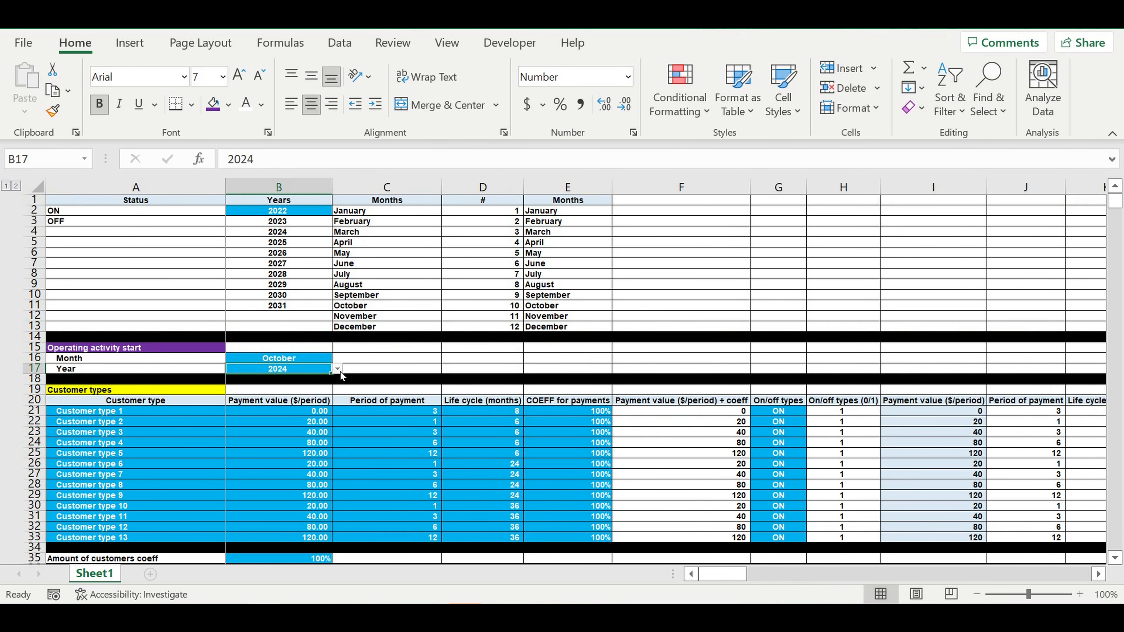
left_click(337, 369)
left_click(334, 385)
left_click(334, 385)
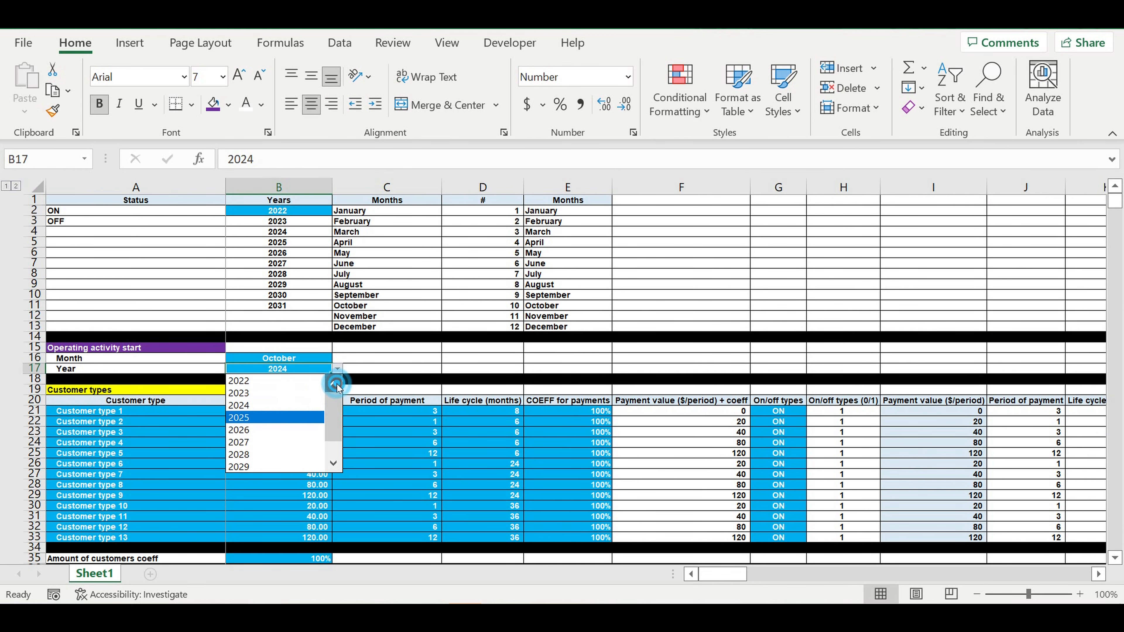
left_click(295, 382)
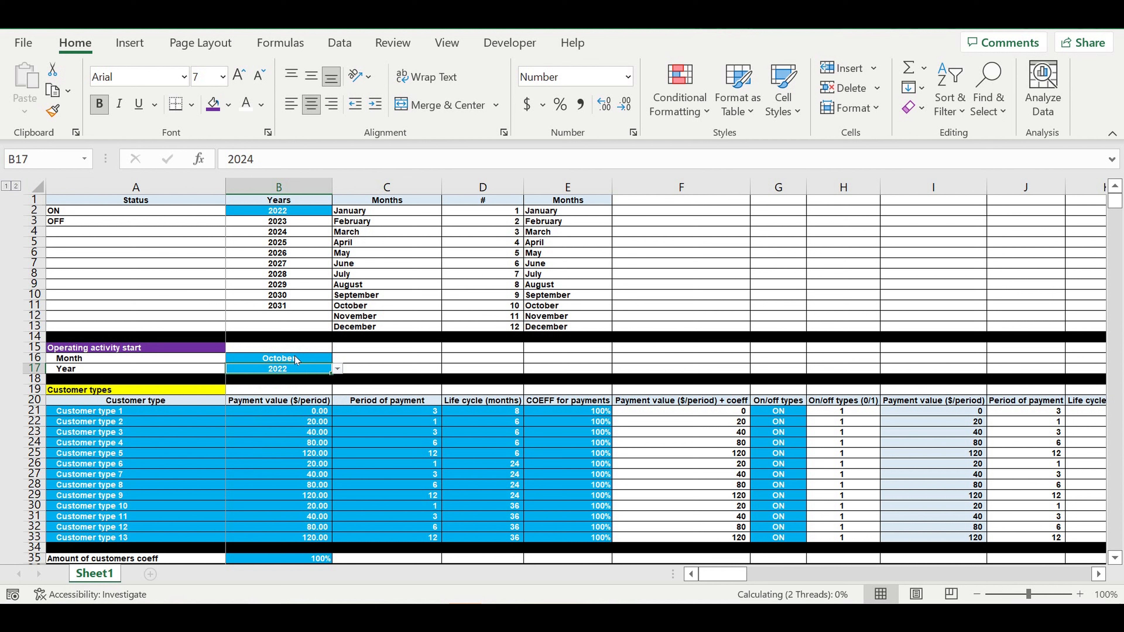
Set the Operating activity start month in B16 to May
left_click(302, 360)
left_click(338, 360)
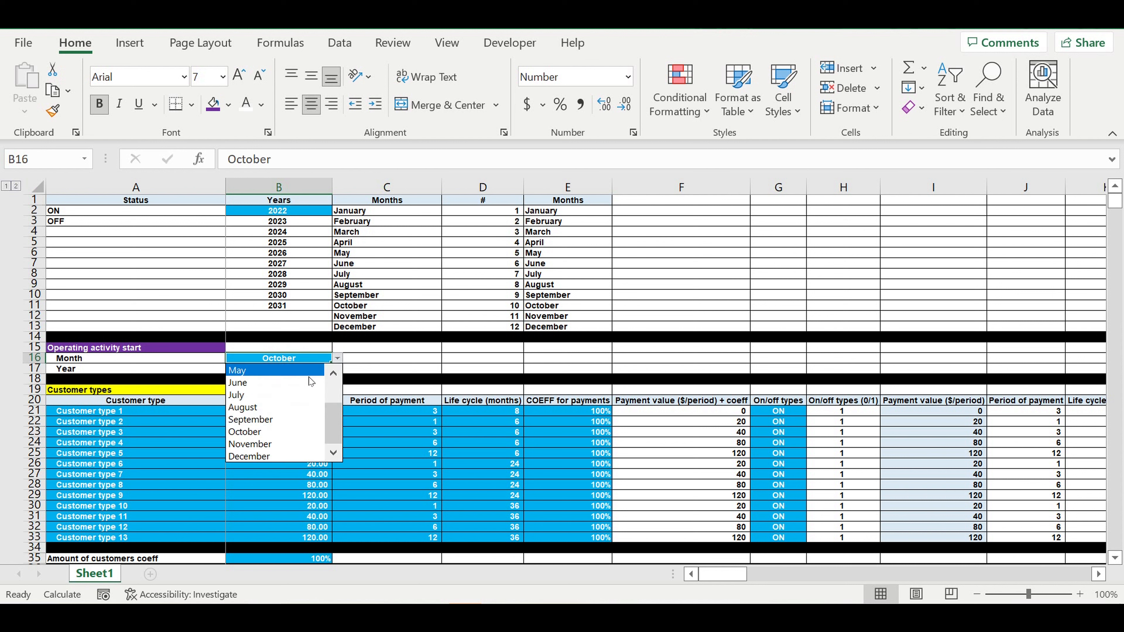
left_click(278, 370)
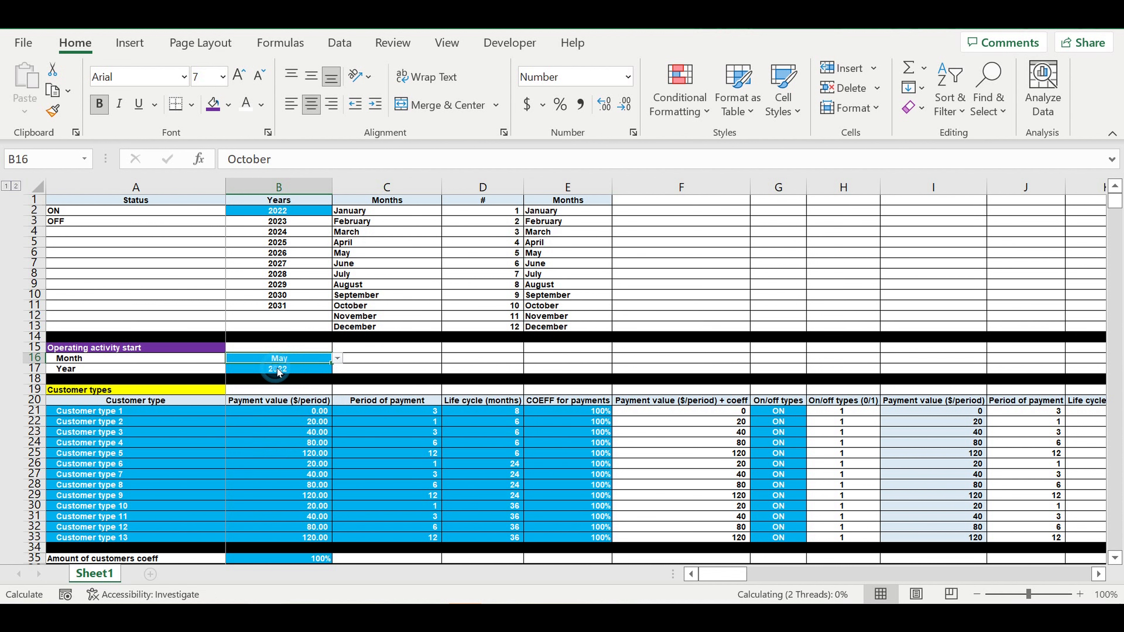
left_click(391, 433)
Label A12081, below the Operating activity start row of the fixed costs timeline, as Stages (0-1-0)
left_click(1120, 202)
left_click_drag(1114, 548, 1115, 545)
scroll(802, 451, "down", 2)
scroll(801, 449, "down", 3)
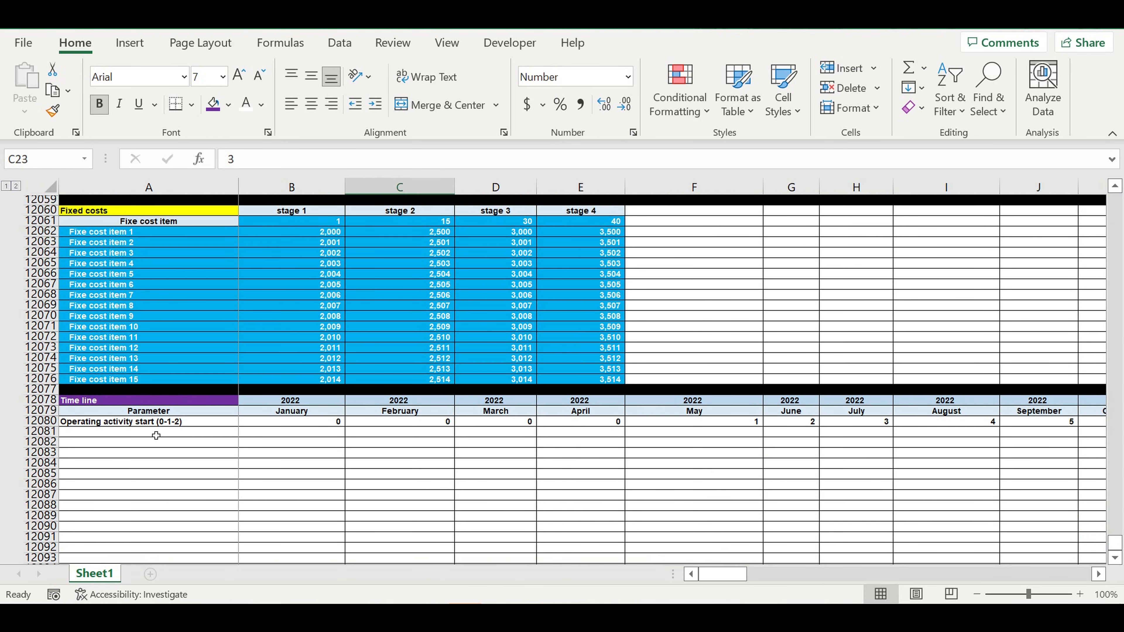
left_click(155, 432)
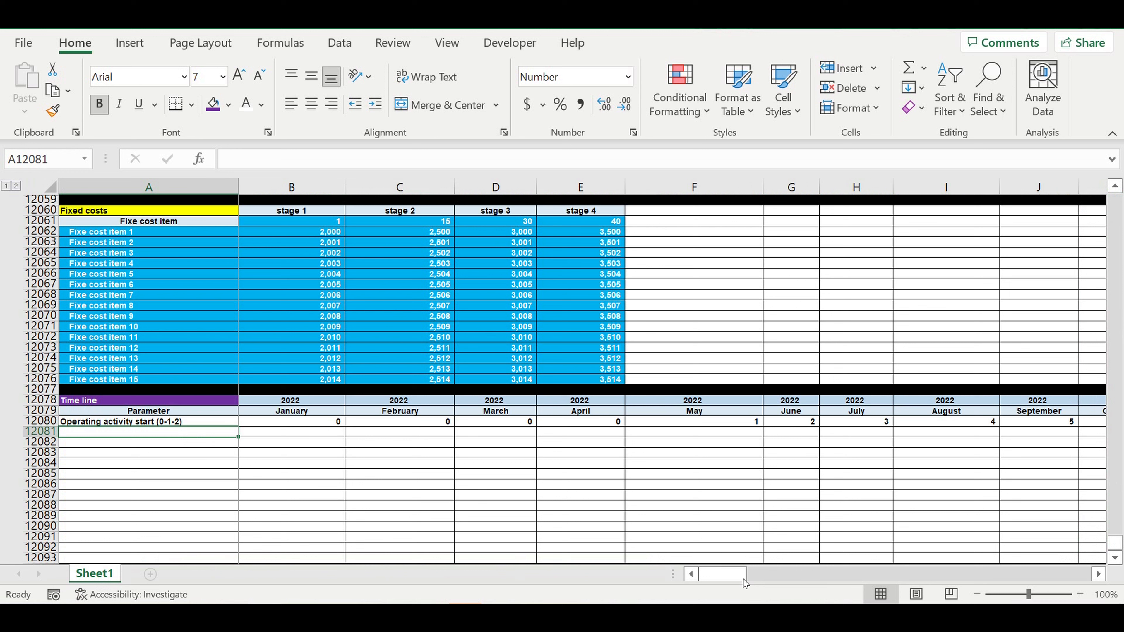
left_click_drag(731, 577, 716, 578)
type("Stages (0-1-0")
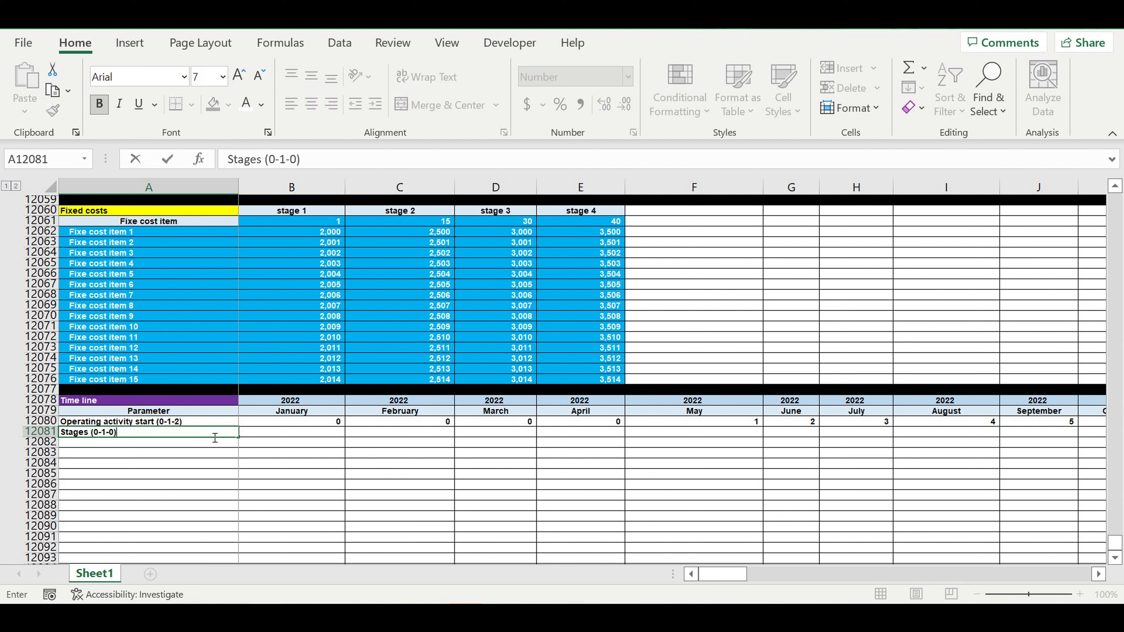
key("Return")
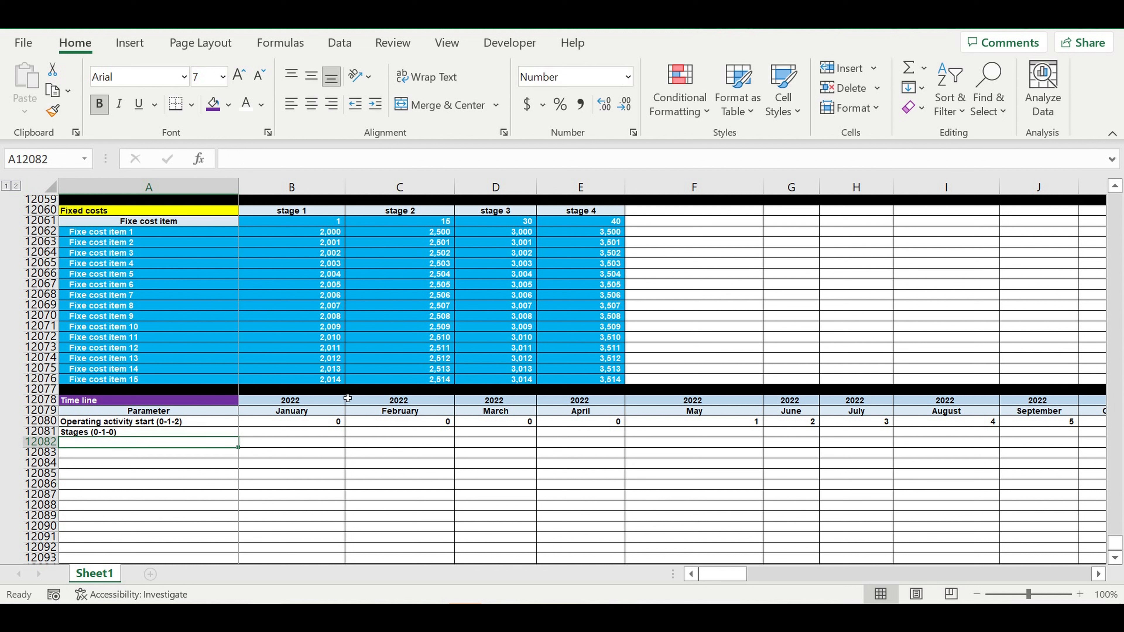
Start an IF formula in B12081 that tests whether B12080 equals the stage 1 value in B12061
key("Up")
key("Right")
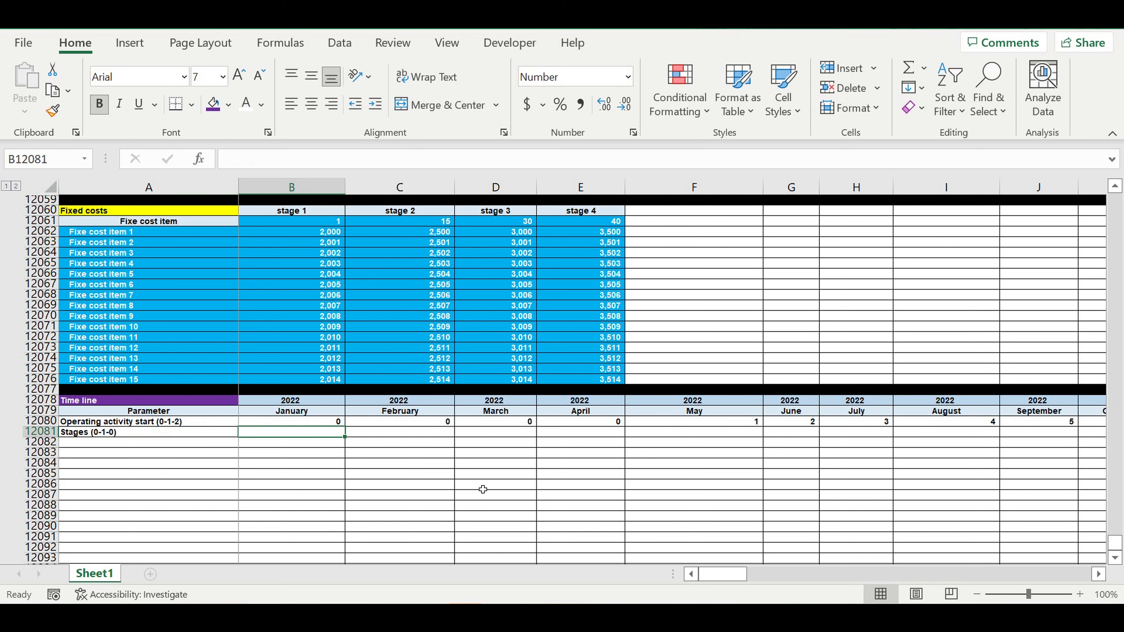
type("=if")
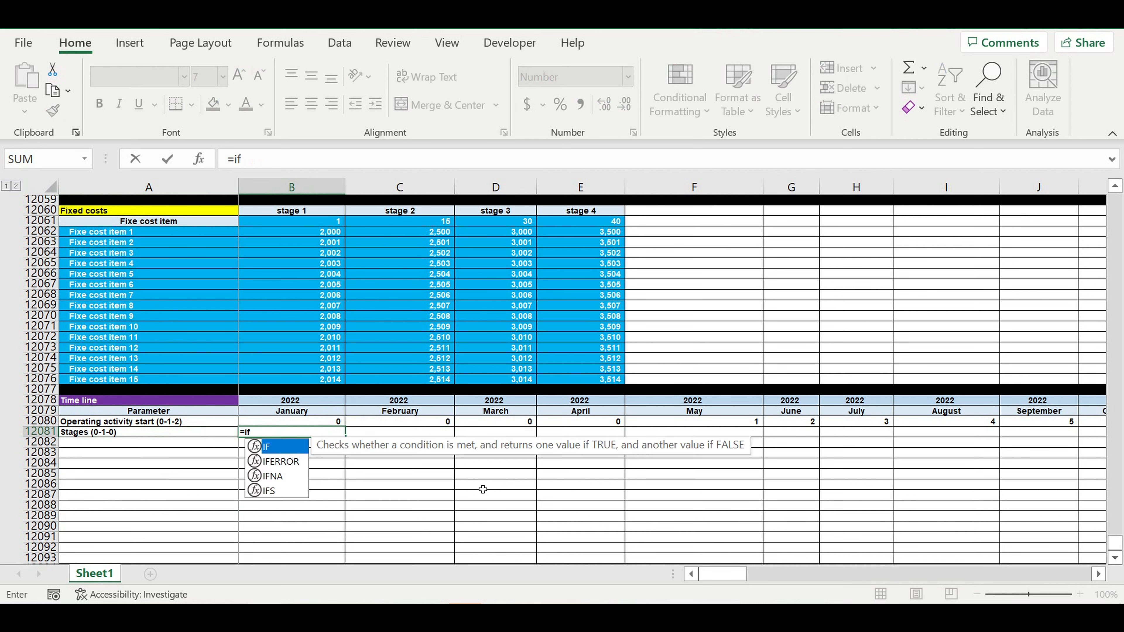
type("(")
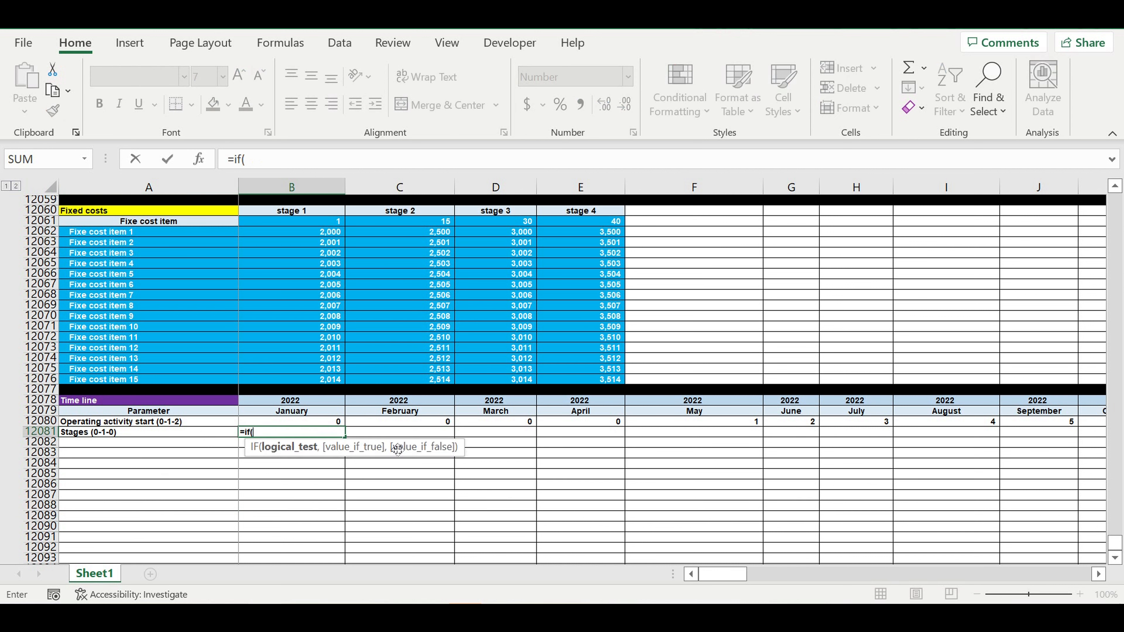
left_click(320, 421)
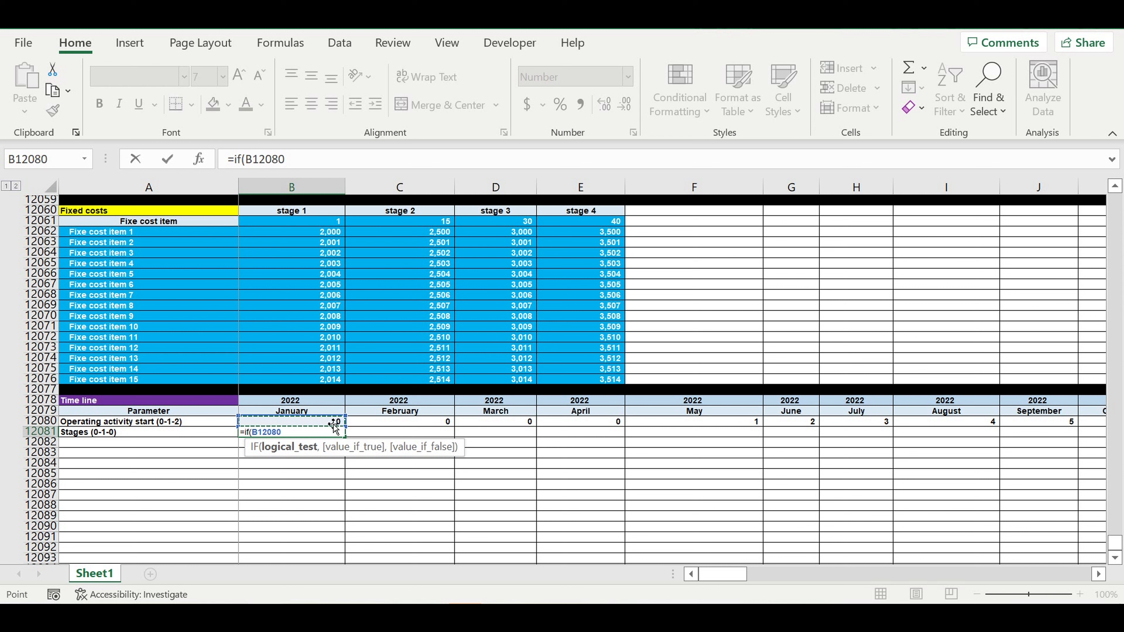
type("=")
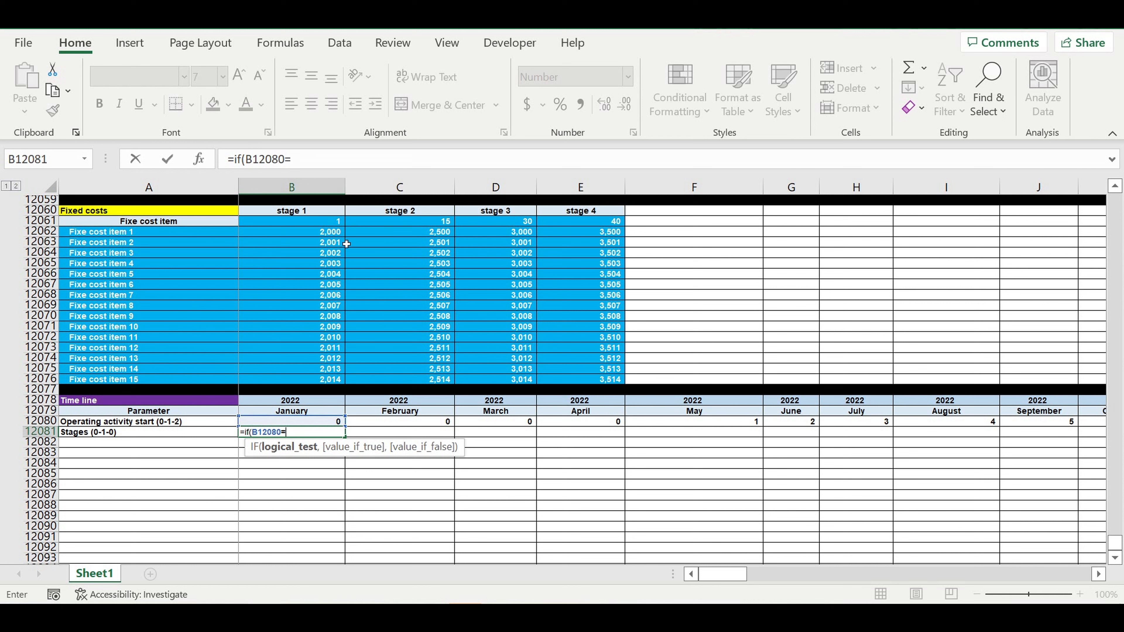
left_click(322, 222)
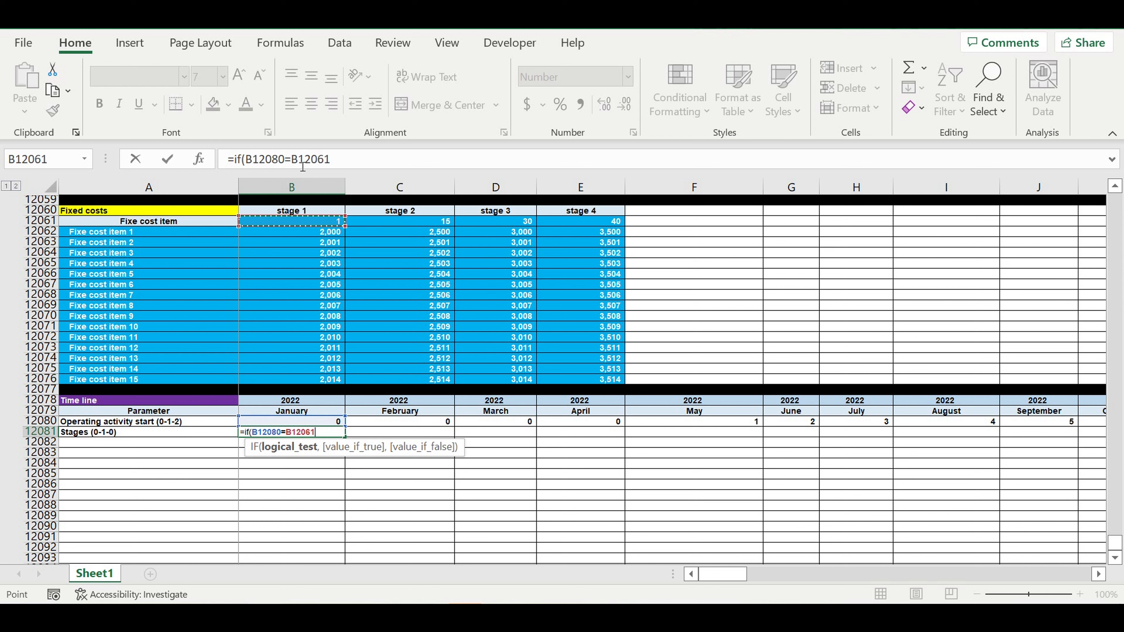
Make the stage 1 reference absolute as $B$12061 in the B12081 IF formula and return 1 when the test is true
left_click(294, 159)
type("$")
left_click_drag(313, 160, 305, 160)
left_click(305, 160)
type("$")
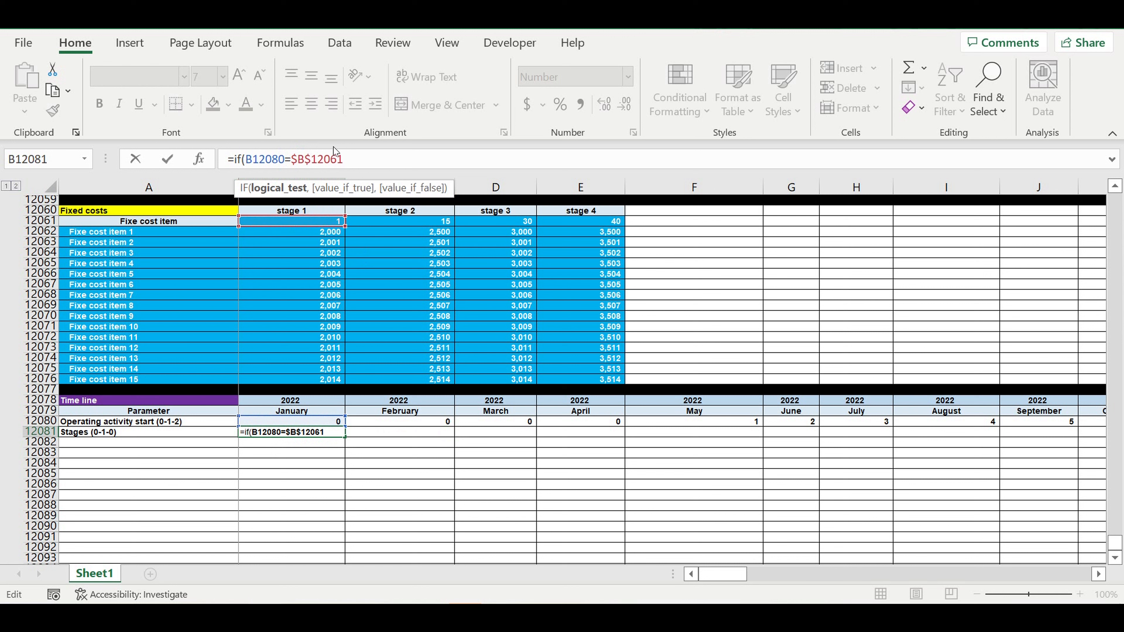
type(",")
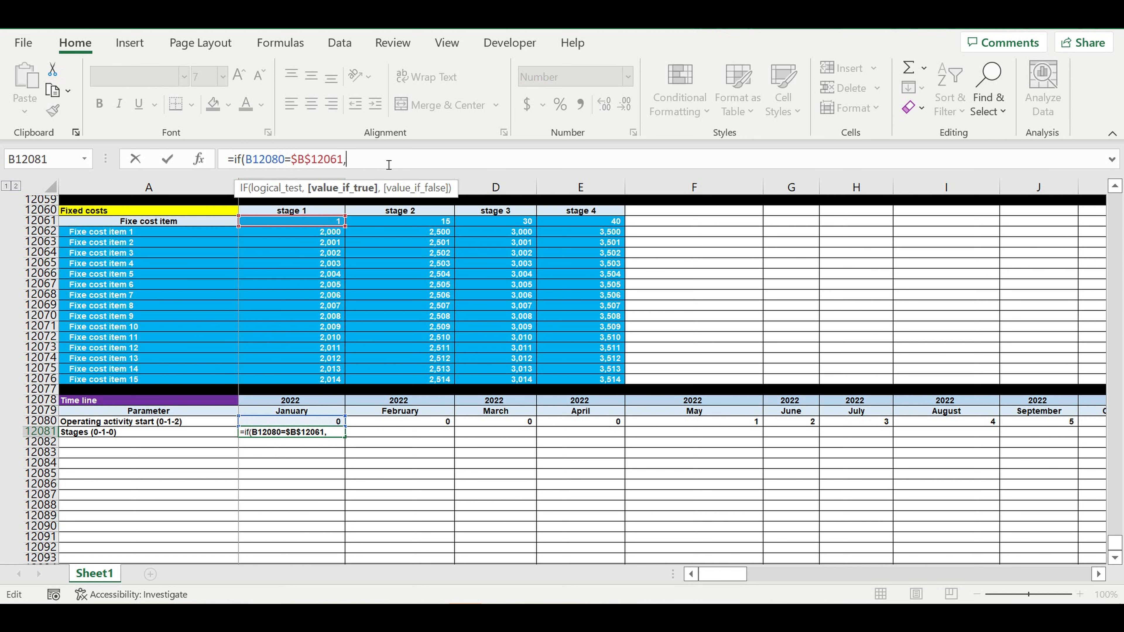
type("1,")
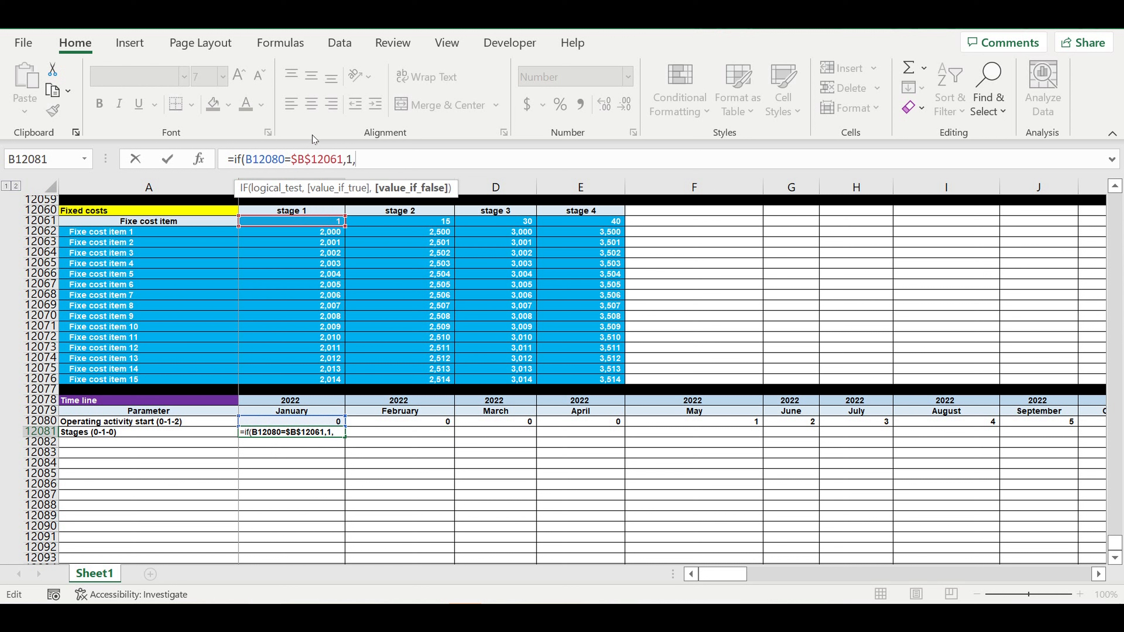
Repeat the IF segment testing B12080=$B$12061 three more times at the end of the B12081 formula
left_click_drag(357, 159, 234, 161)
key("ctrl+c")
left_click(383, 161)
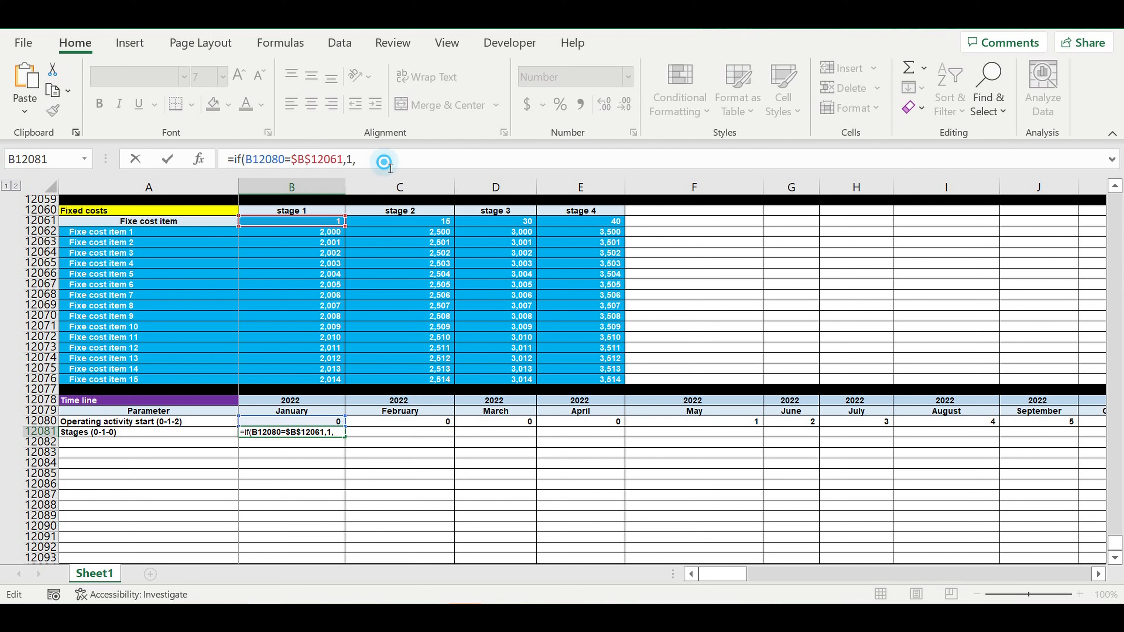
key("ctrl+v")
key("ctrl+v")
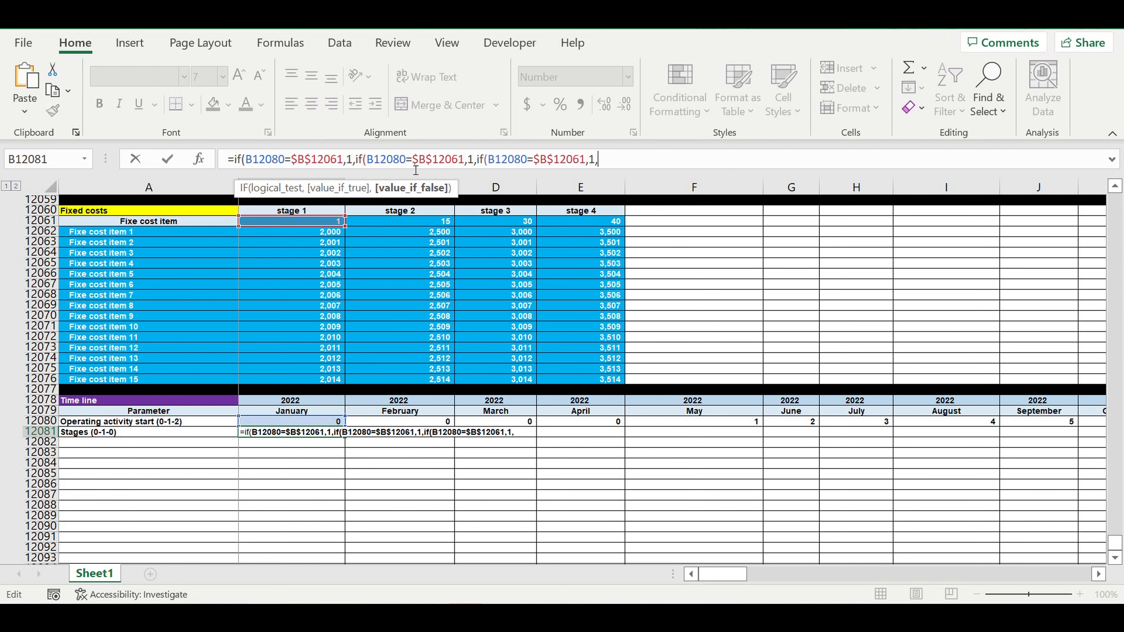
key("ctrl+v")
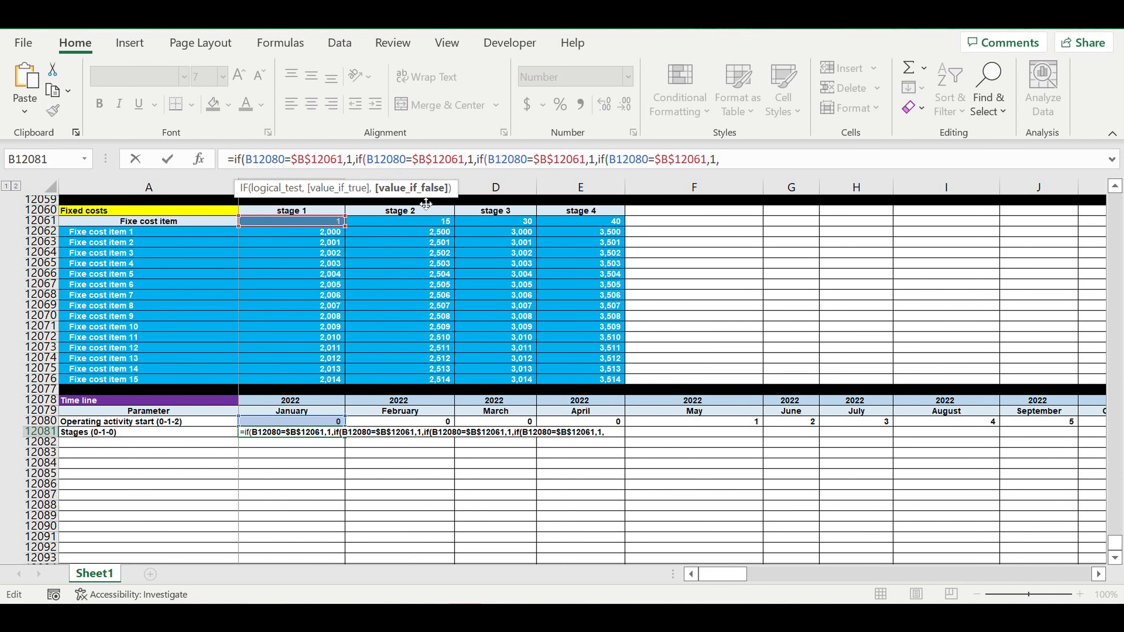
Point the second, third and fourth IF tests in the B12081 formula at $C$12061, $D$12061 and $E$12061
left_click(424, 159)
double_click(424, 160)
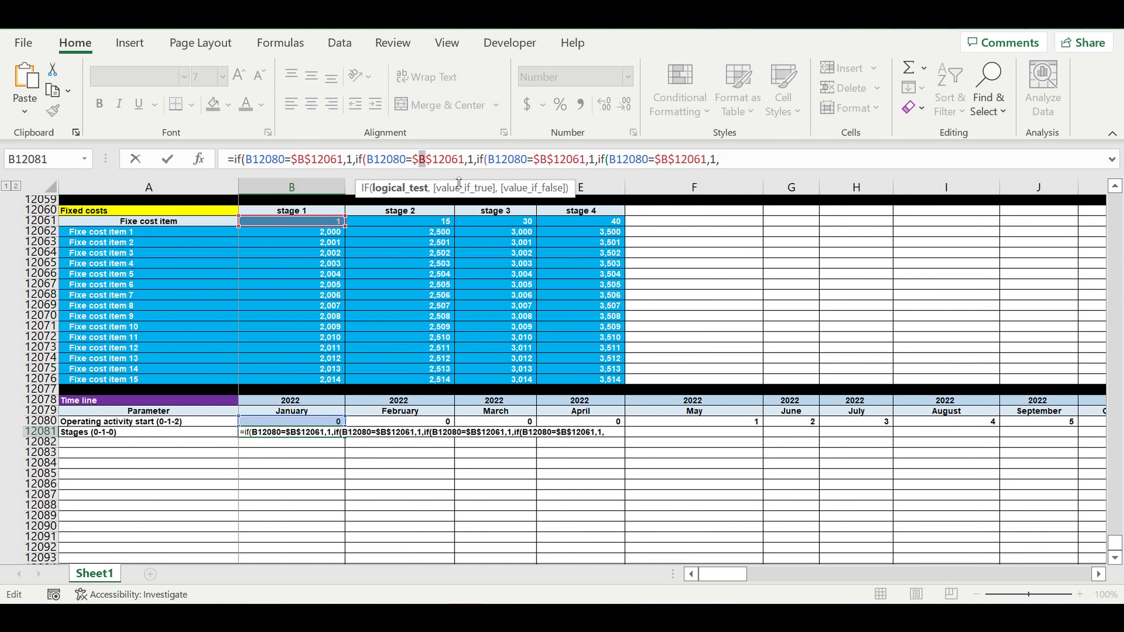
type("c")
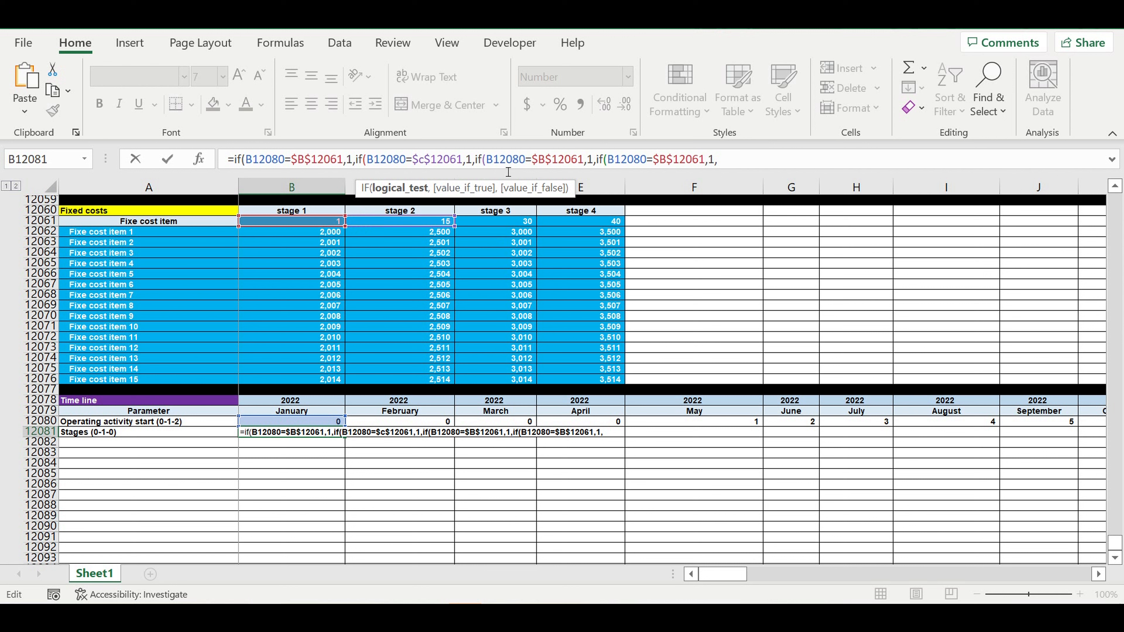
left_click_drag(538, 160, 546, 161)
type("d")
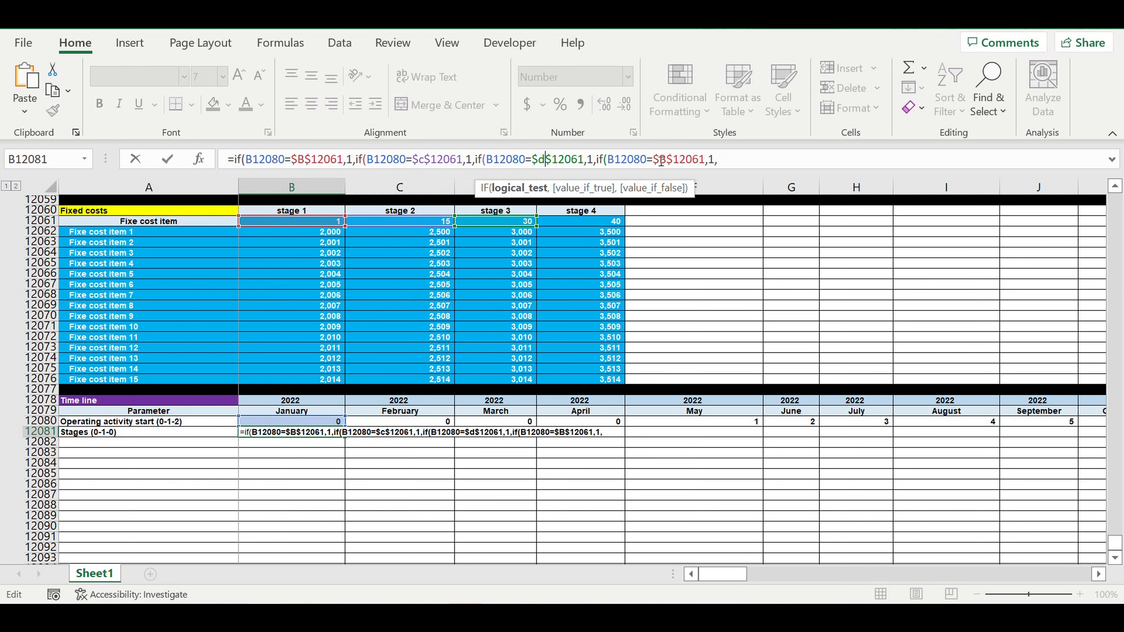
left_click_drag(660, 161, 667, 162)
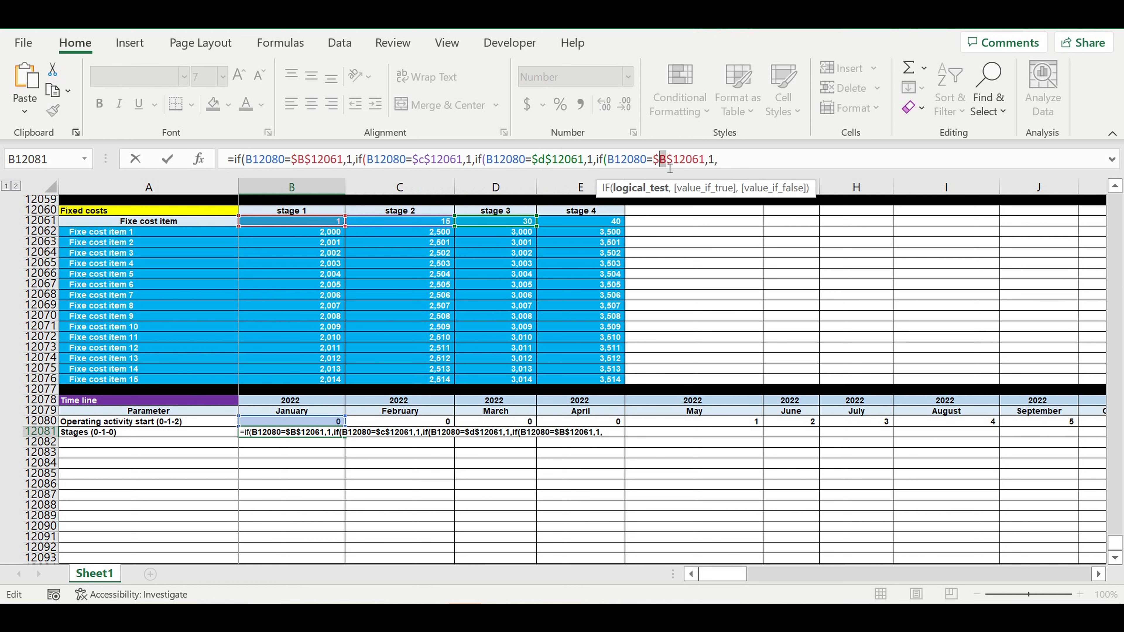
type("e")
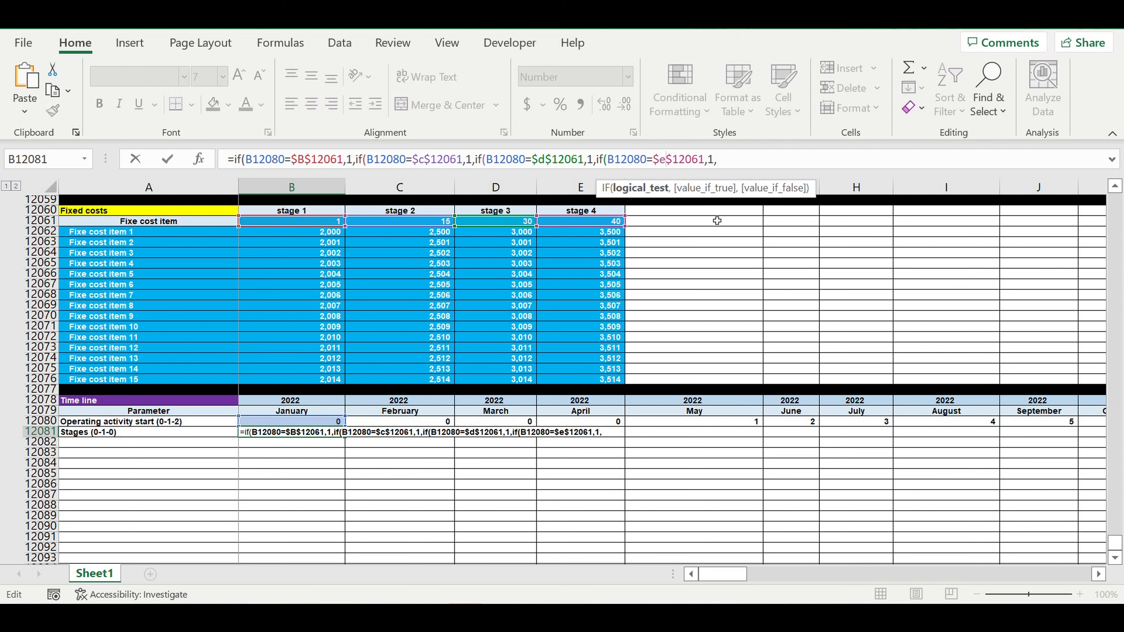
Complete the nested IF in B12081 with 0 as the final false value and four closing brackets
key("Return")
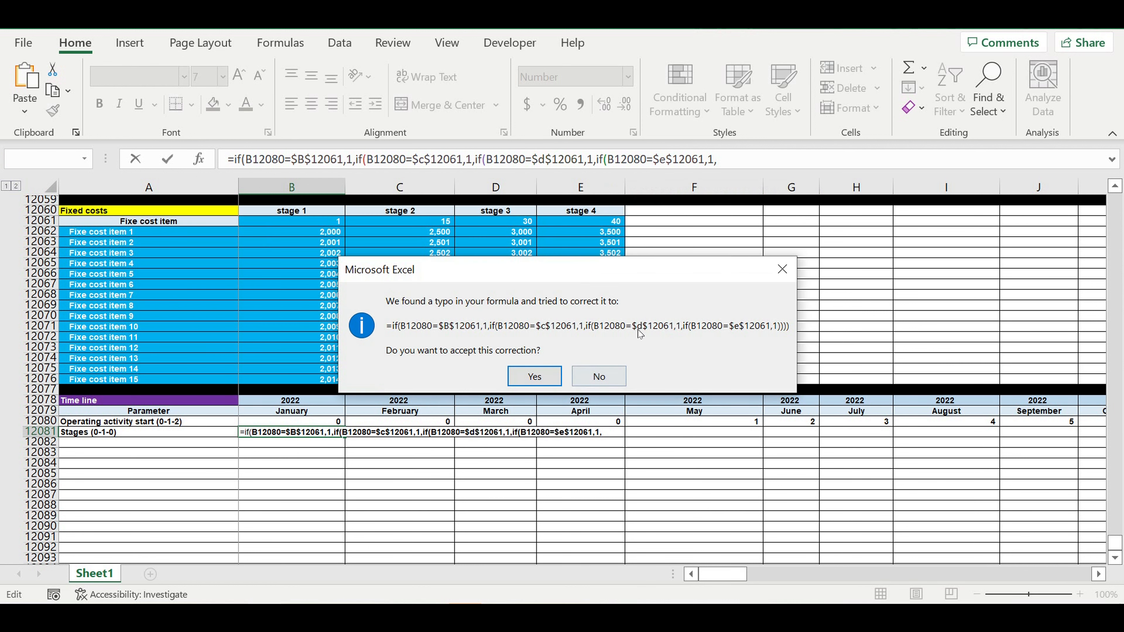
left_click(785, 271)
left_click(698, 280)
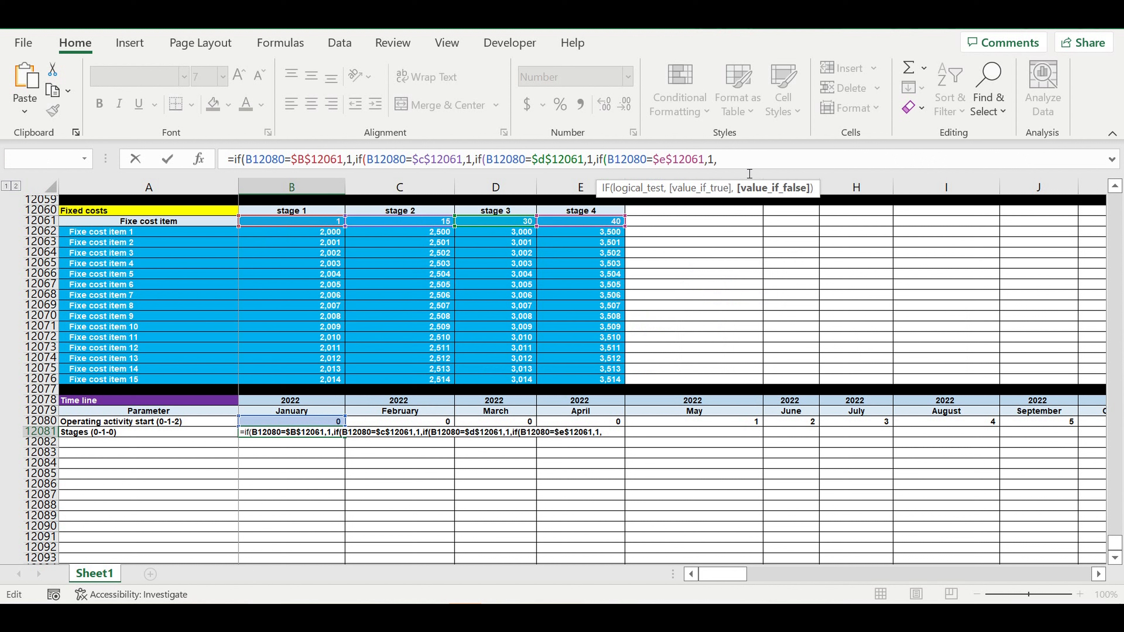
type("0)")
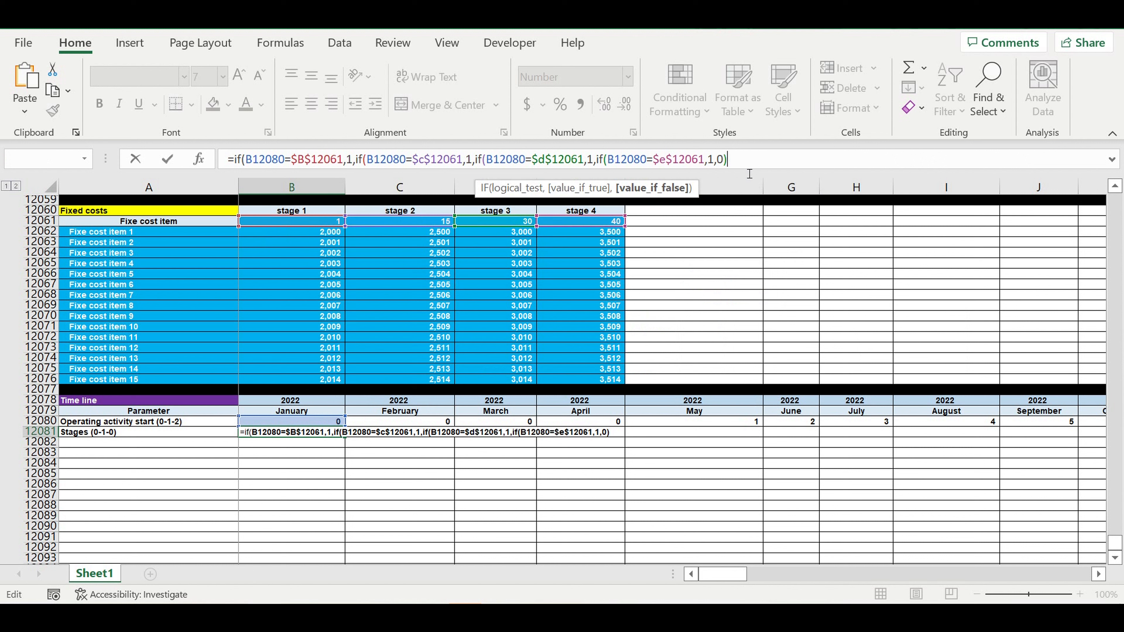
type("))")
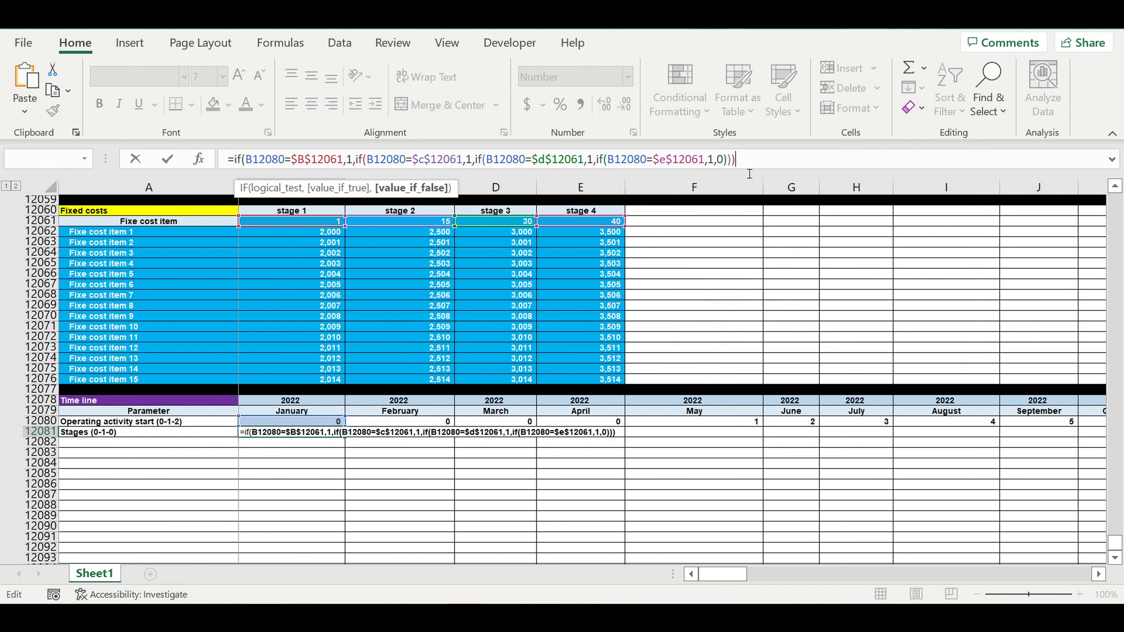
type(")")
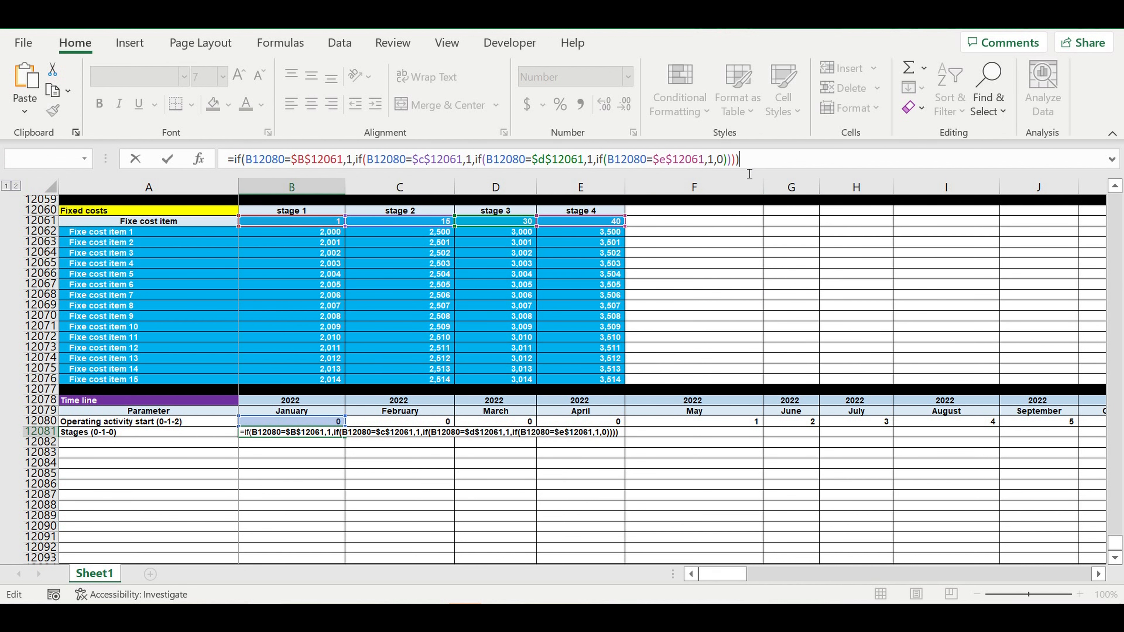
key("Return")
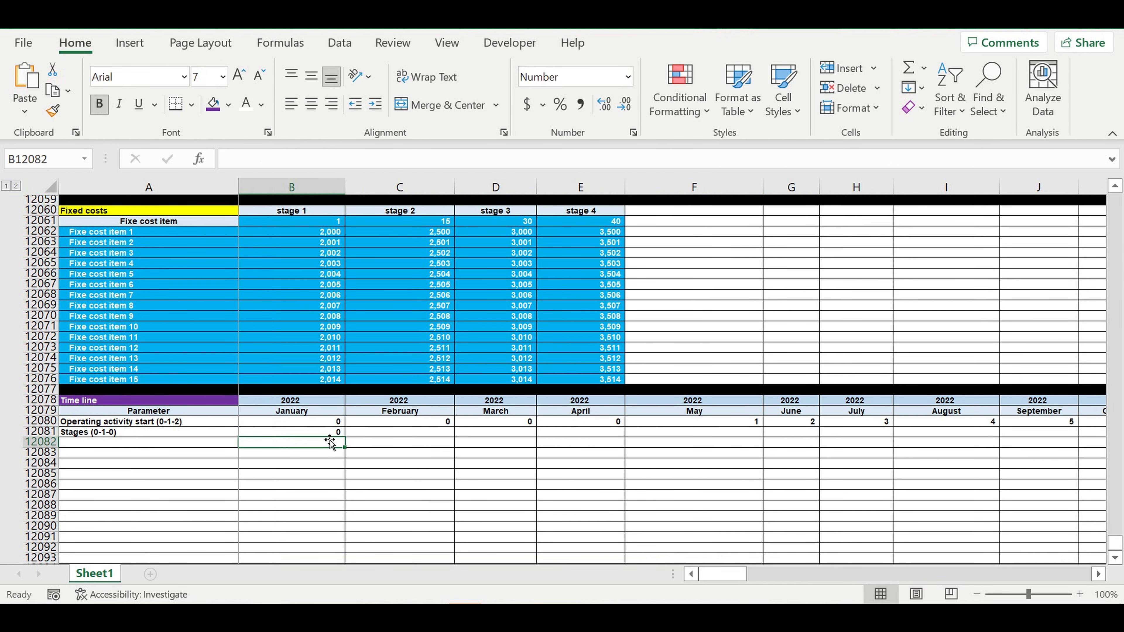
Fill the B12081 stage formula across the timeline row through December 2031 in column DQ
left_click(321, 432)
left_click_drag(345, 438, 1101, 433)
left_click_drag(1123, 491, 969, 468)
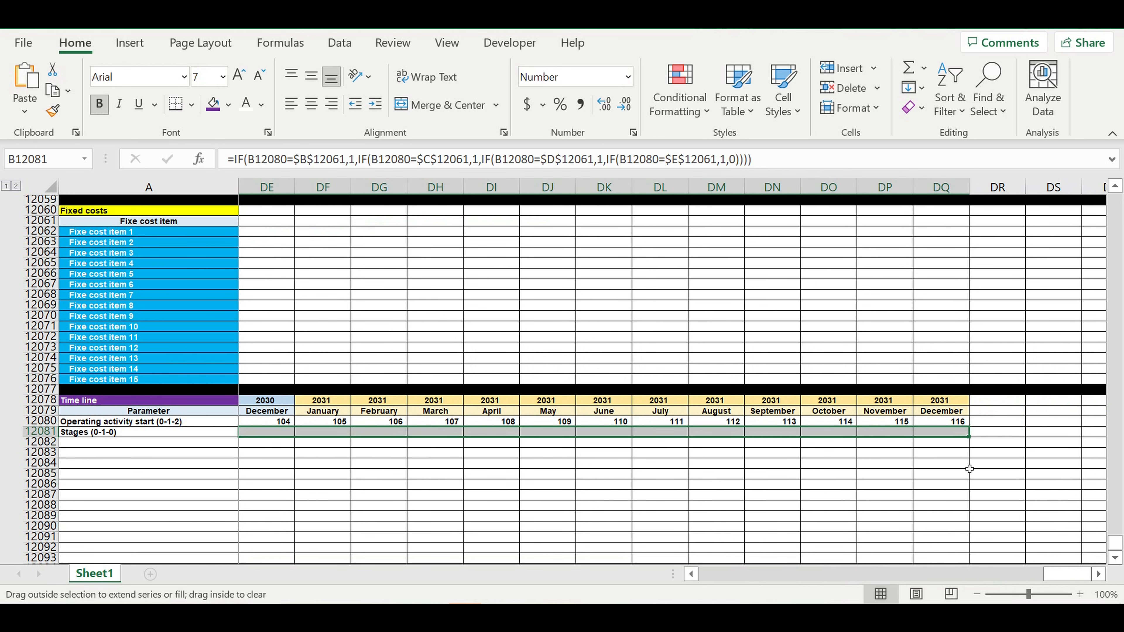
left_click(882, 473)
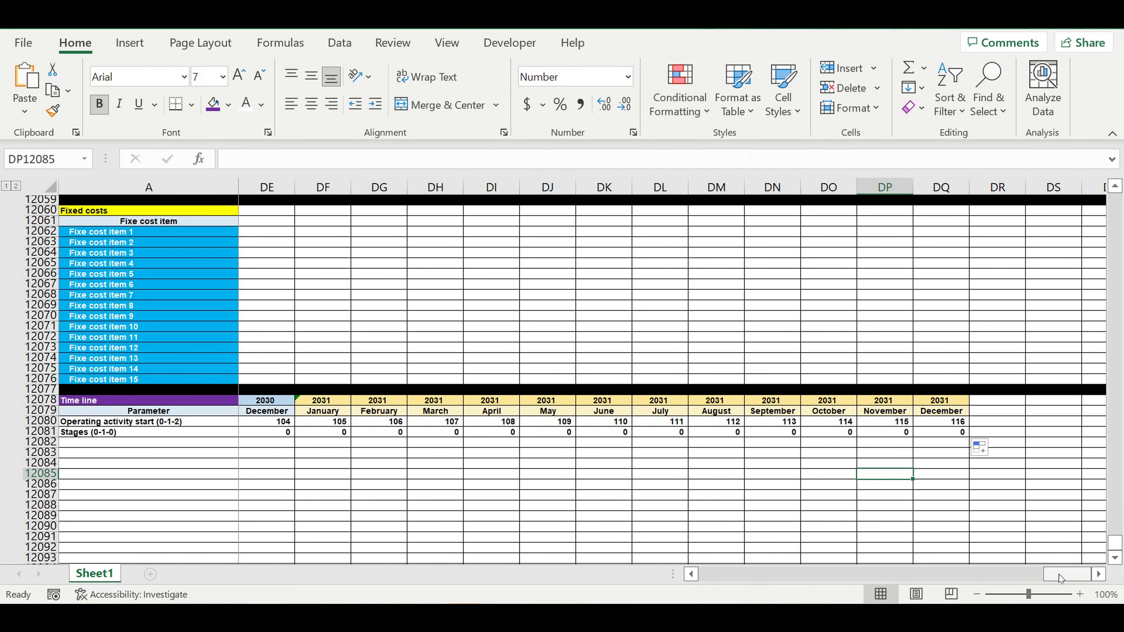
Label A12082, below the Stages (0-1-0) row, as Stages (0-1-1-2-2-3-3)
left_click_drag(1061, 578, 604, 556)
left_click(303, 446)
left_click(148, 444)
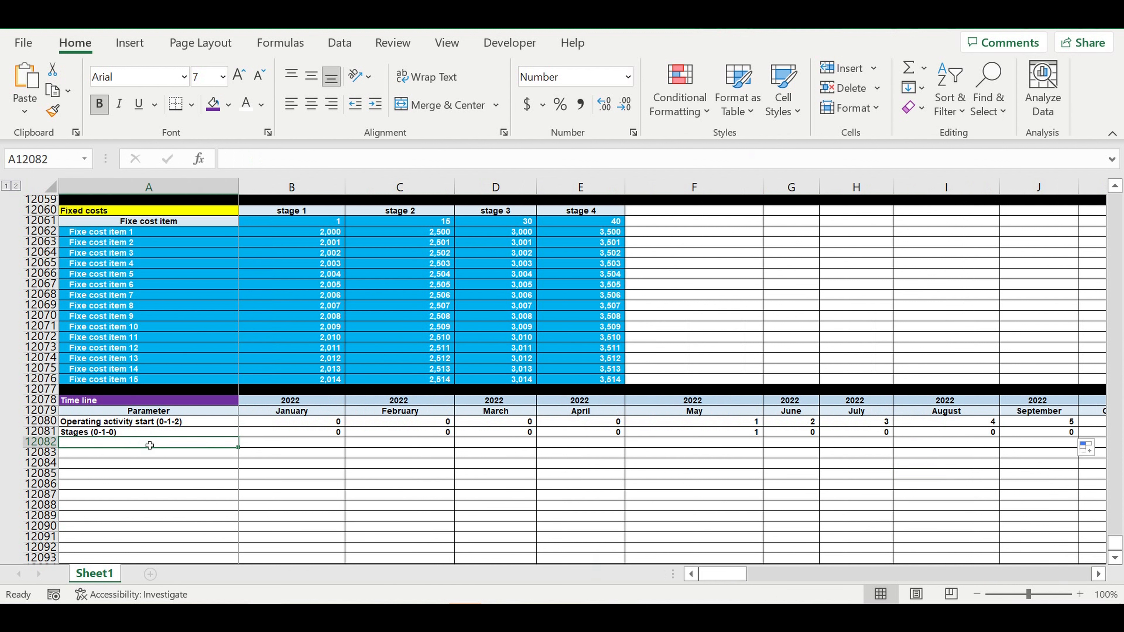
type("Stages (0-1-0)")
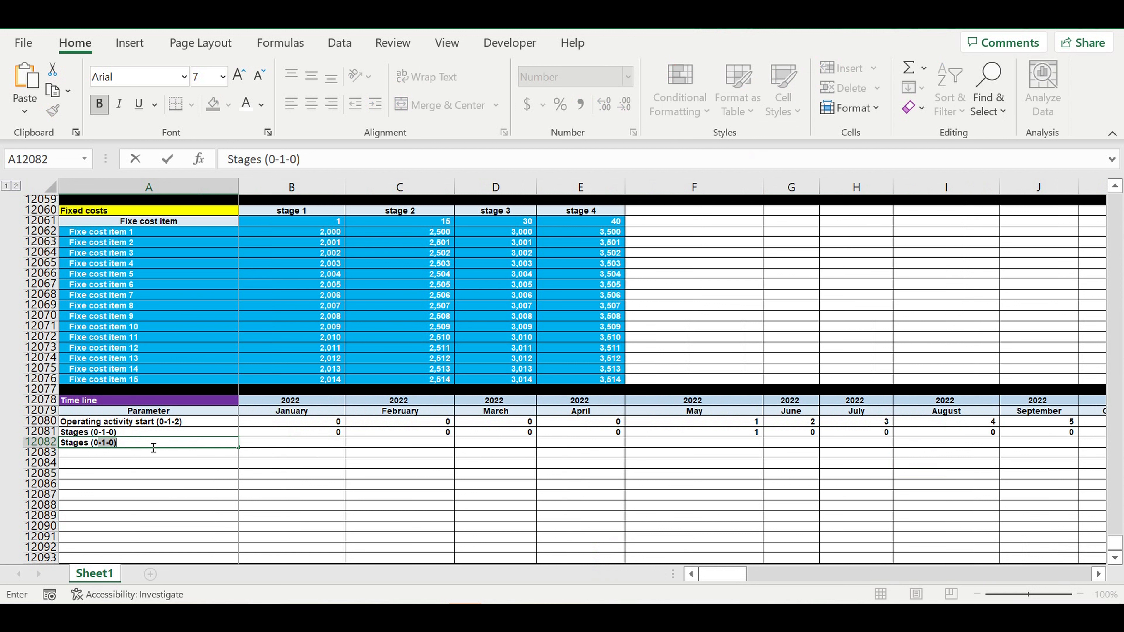
type("1-2-2-3-3")
key("Return")
Link B12082 to the January stage flag with the formula =B12081
left_click(307, 445)
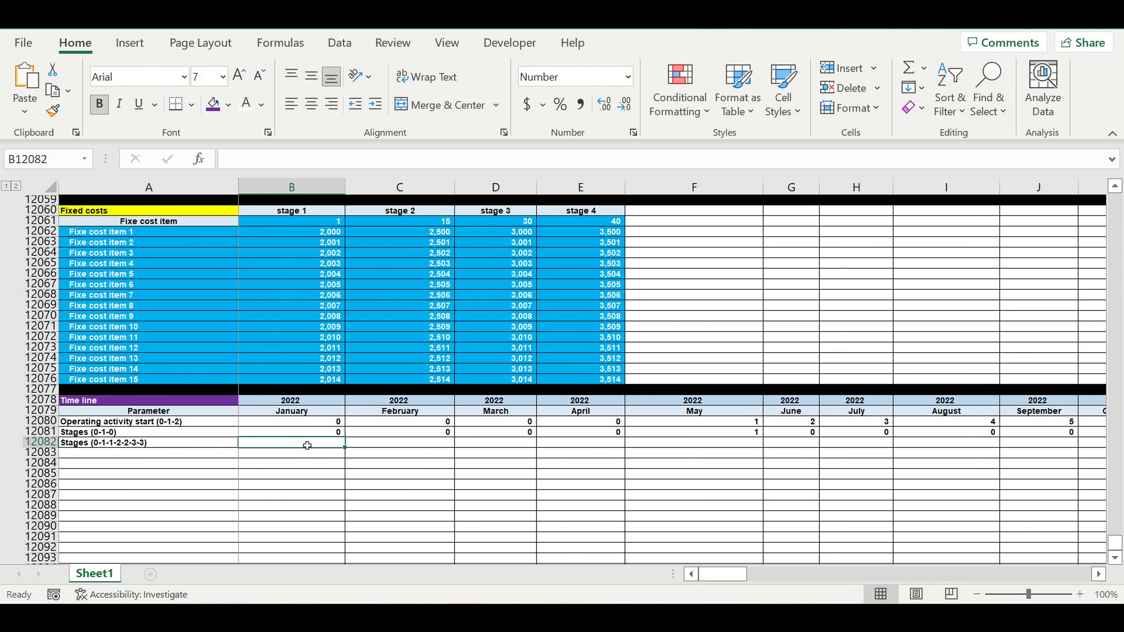
type("=")
left_click(321, 435)
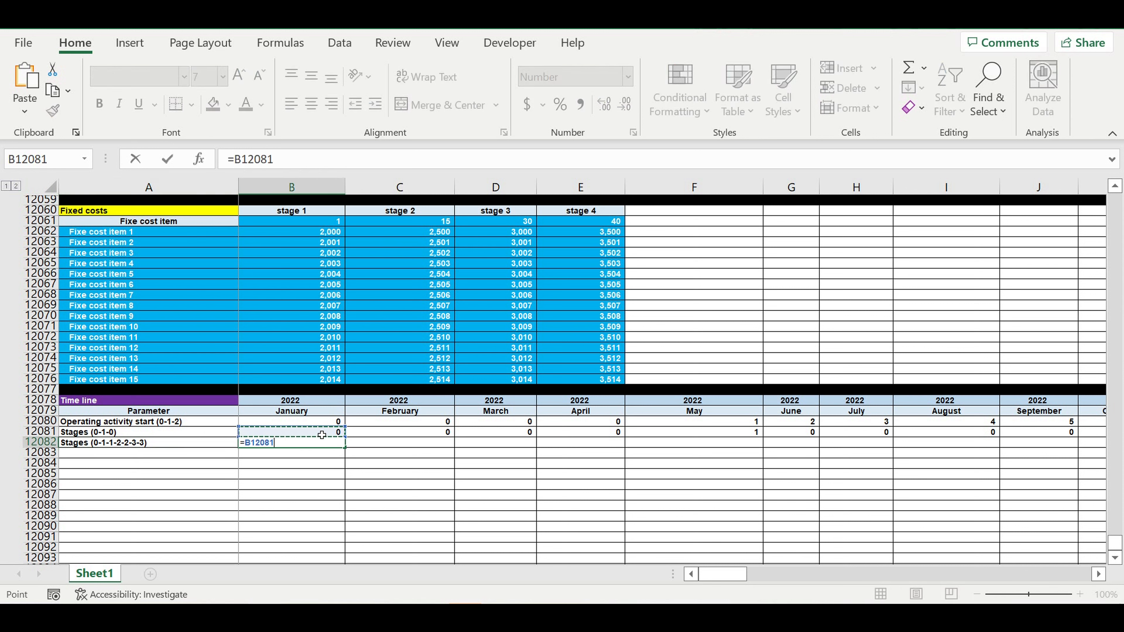
key("Return")
Enter the running stage count =B12082+C12081 in C12082 and fill it across through December 2031 in column DQ
left_click(382, 446)
type("=")
left_click(328, 446)
type("+")
left_click(429, 435)
key("ctrl+Return")
left_click_drag(458, 451, 1018, 449)
left_click(884, 473)
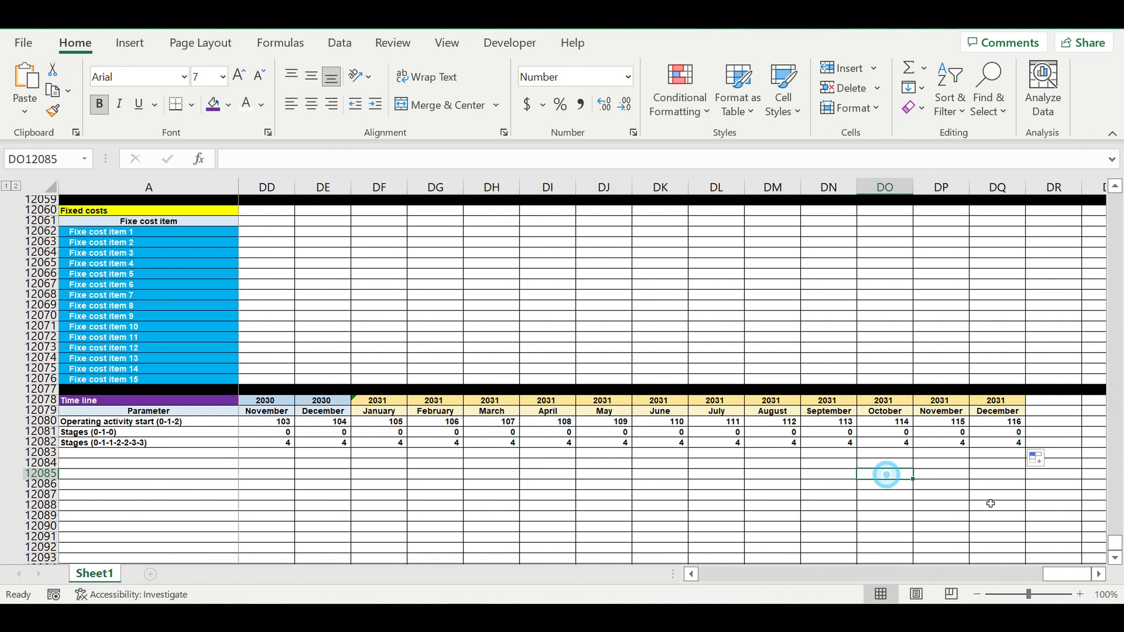
Shade row 12083, directly below the two Stages rows, black as a section divider
left_click_drag(1066, 577, 669, 573)
left_click(322, 494)
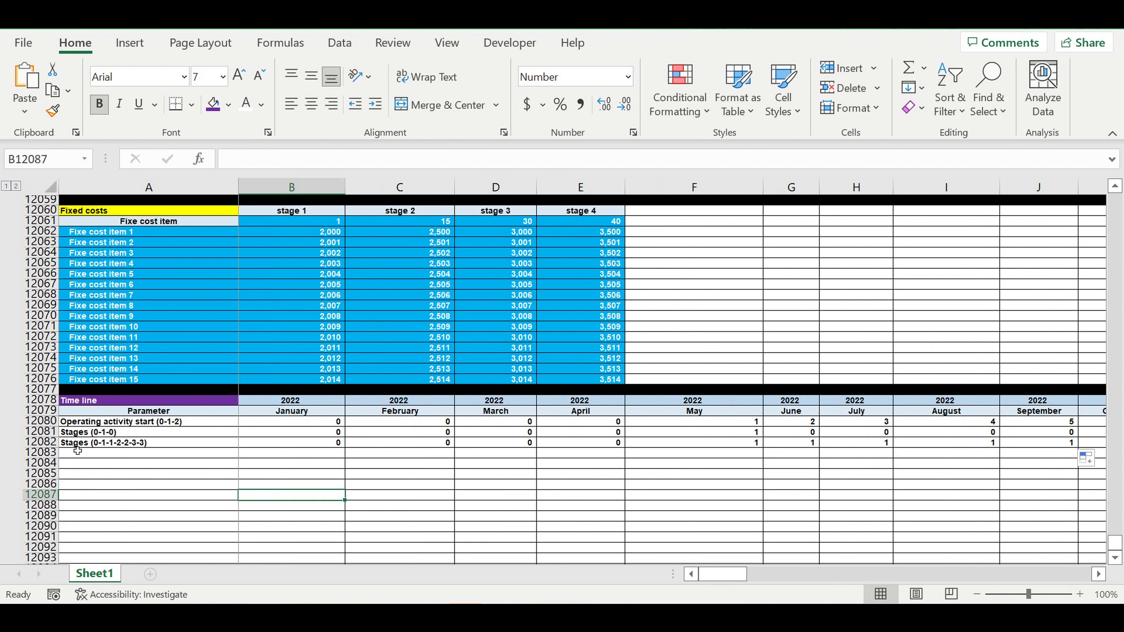
left_click_drag(98, 424, 108, 443)
left_click(297, 494)
left_click(295, 411)
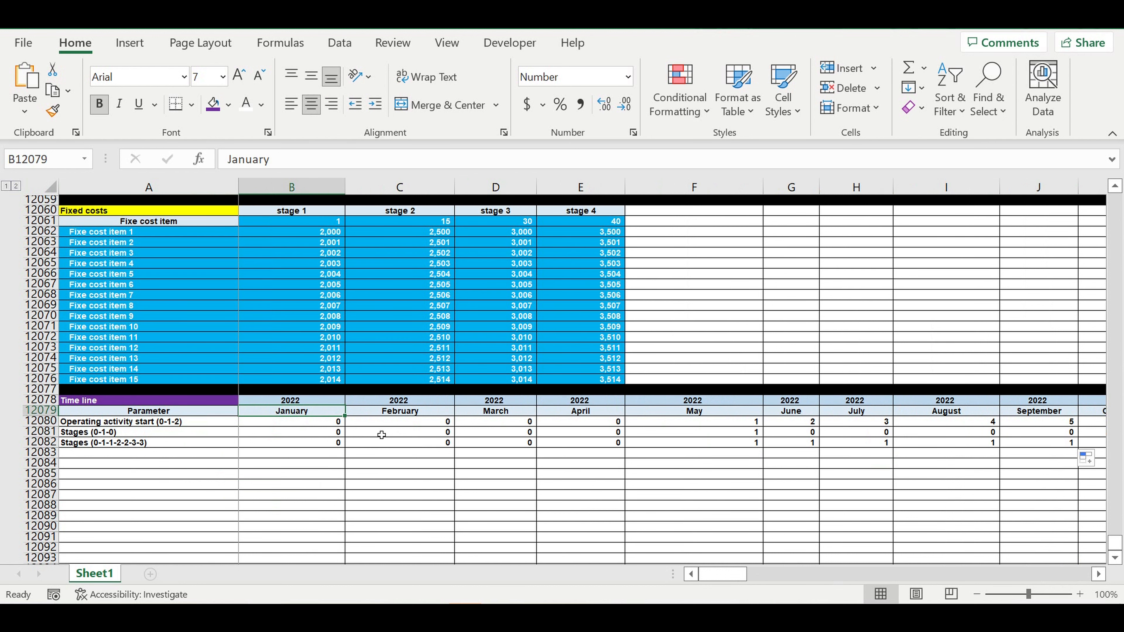
left_click(50, 454)
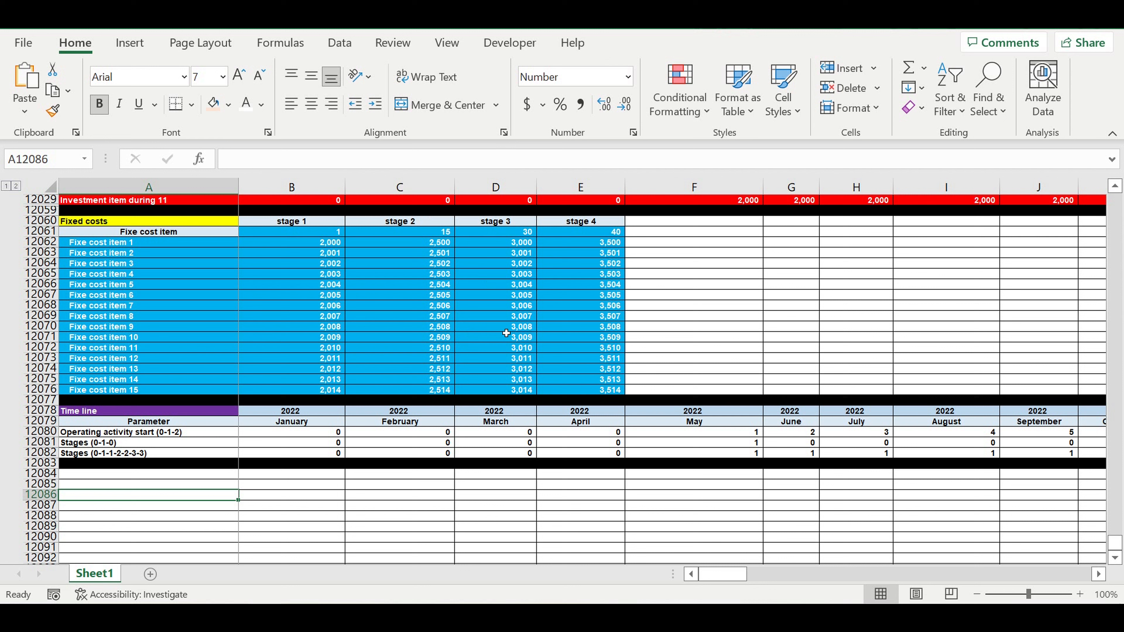
Copy the timeline header rows 12078 and 12079 to A12084, below the black divider row
left_click_drag(321, 247, 576, 391)
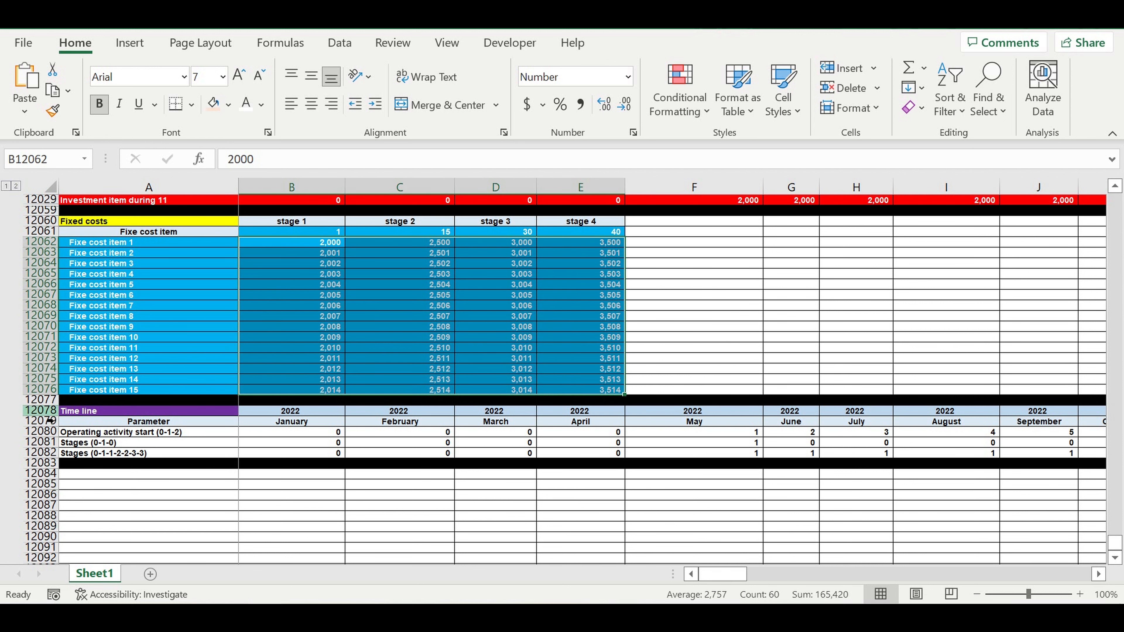
left_click_drag(41, 411, 56, 423)
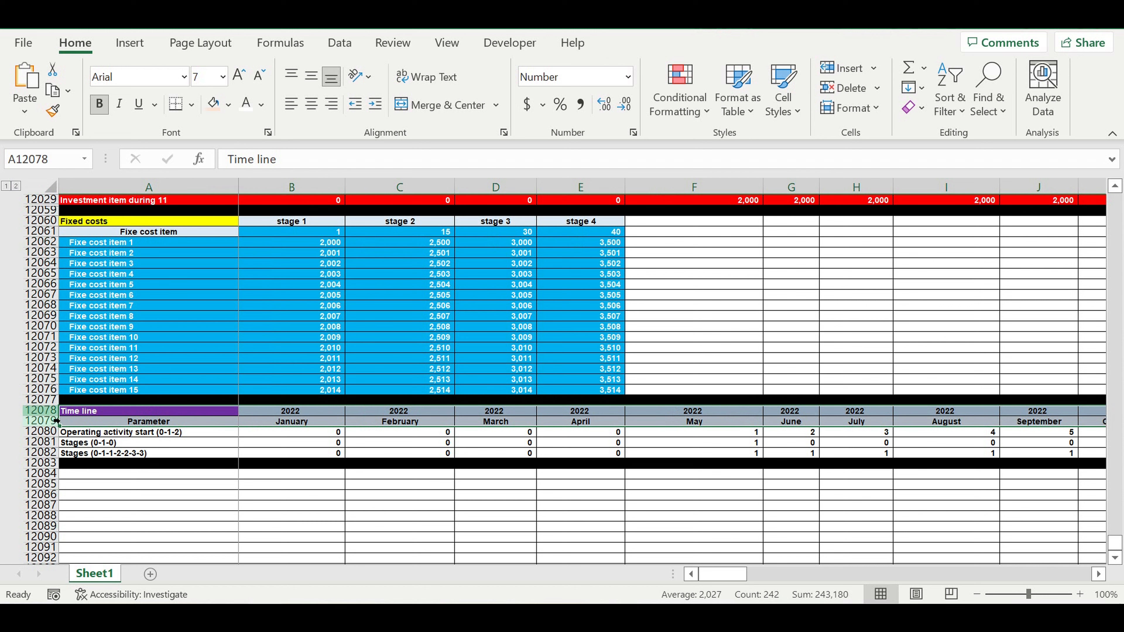
key("ctrl+c")
left_click(107, 476)
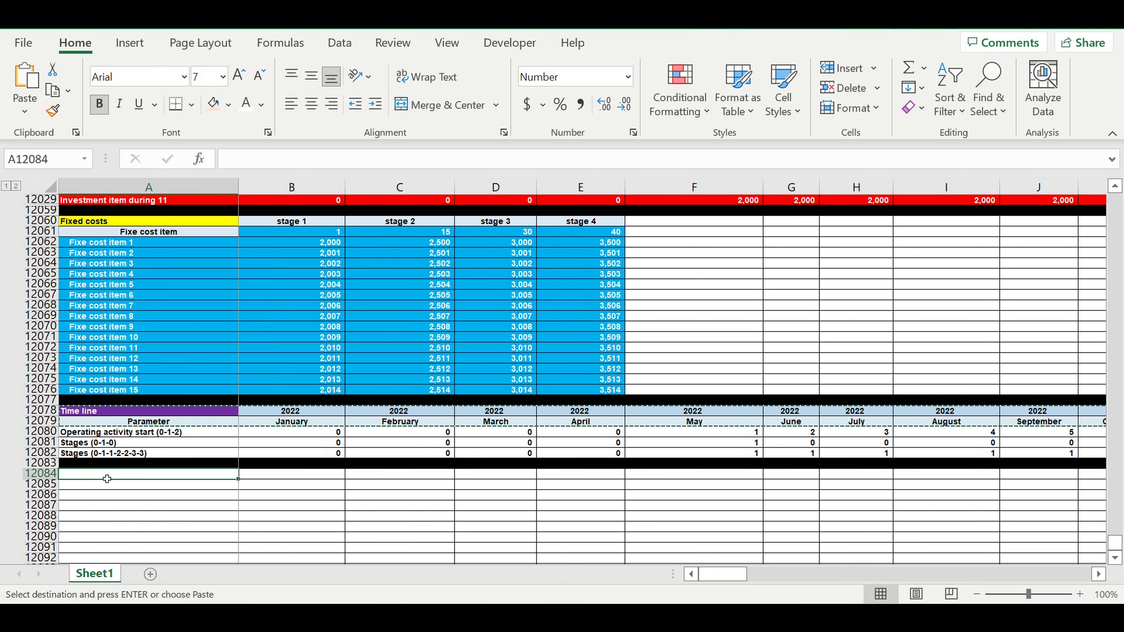
key("ctrl+v")
Link the first year cell B12084 of the copied timeline header to B12078
left_click(285, 476)
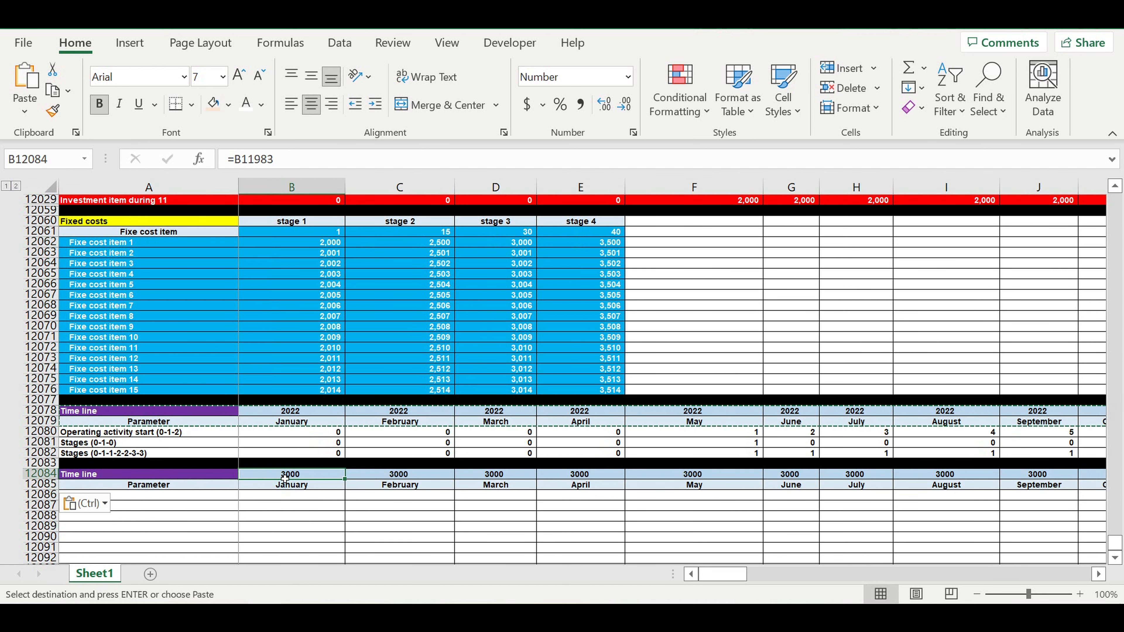
key("Escape")
type("=")
left_click(290, 412)
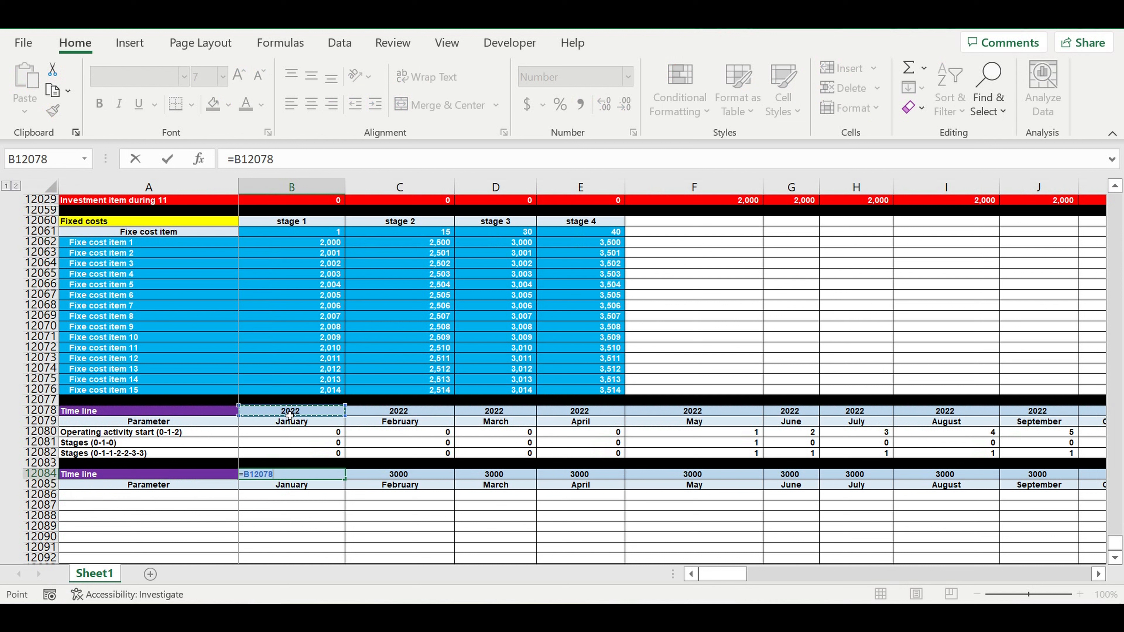
key("Return")
Replace the Time line title in A12084 with a link to the Fixed costs heading in A12060
left_click(142, 478)
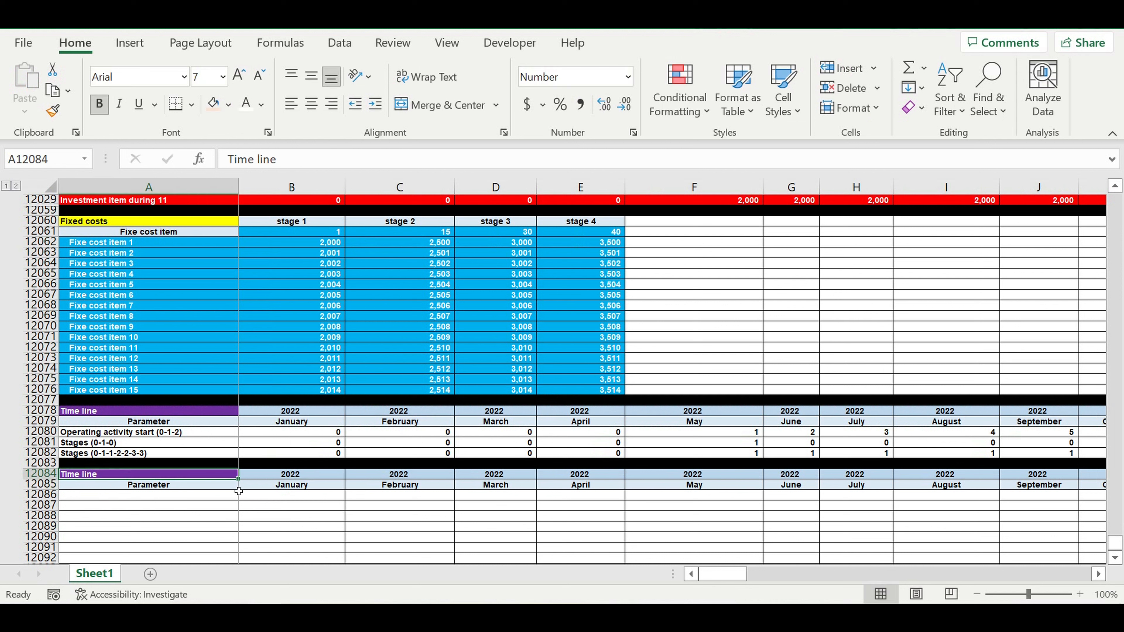
type("=")
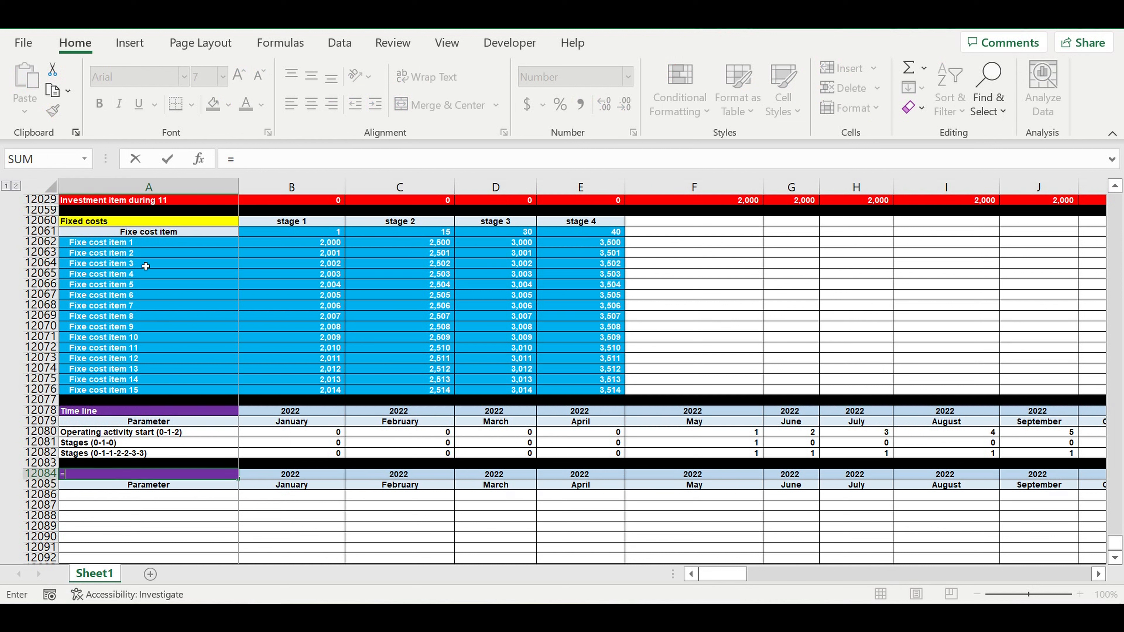
left_click(80, 224)
key("Return")
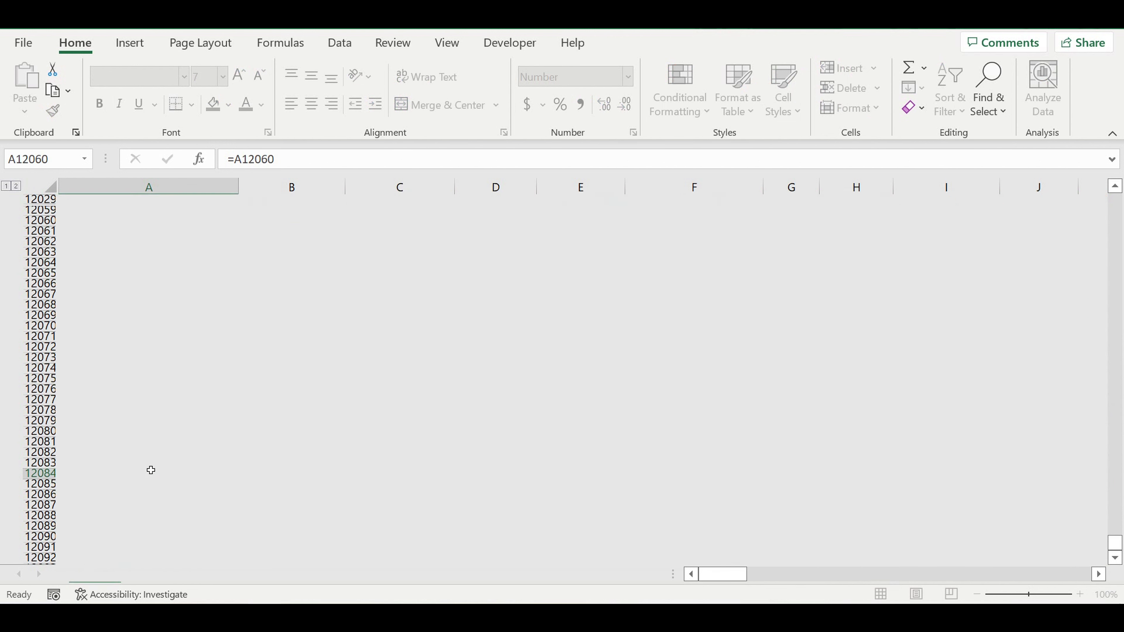
Replace the Parameter label in A12085 with a link to the Fixe cost item heading in A12061
left_click(143, 489)
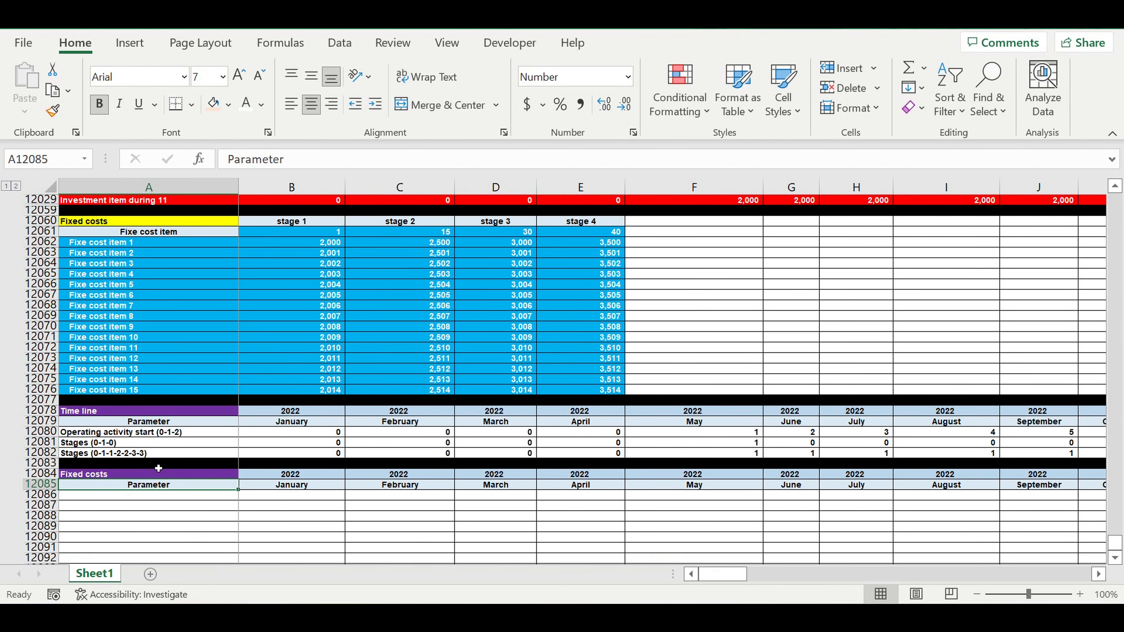
type("=")
left_click(162, 232)
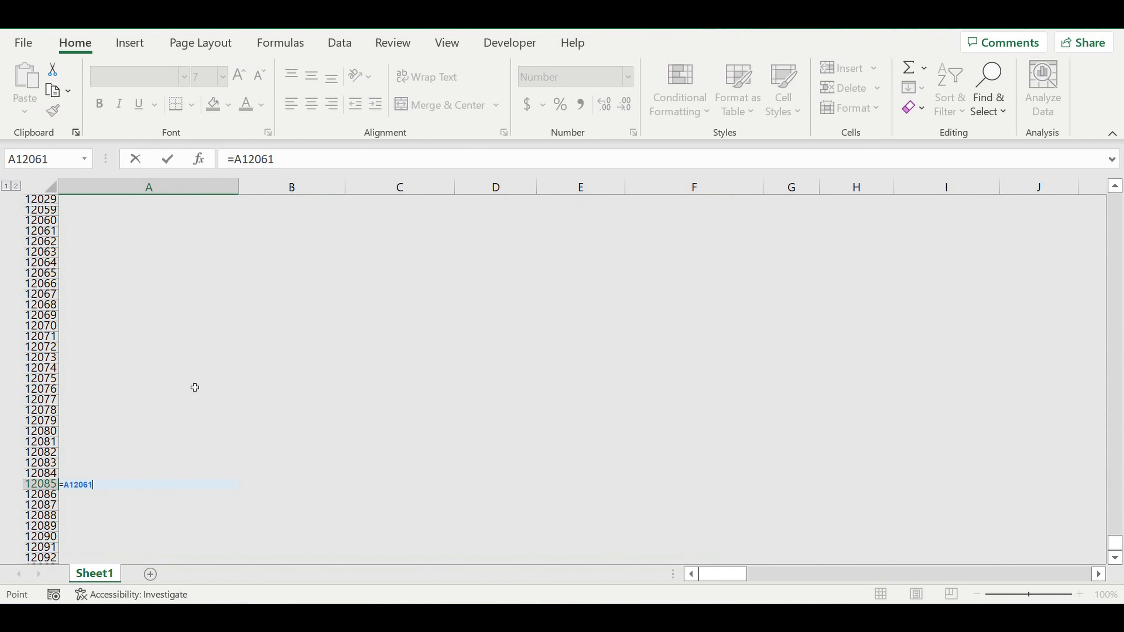
key("Return")
Fill the Fixed costs title cell A12084 with standard orange and set its font colour to automatic black
left_click(195, 474)
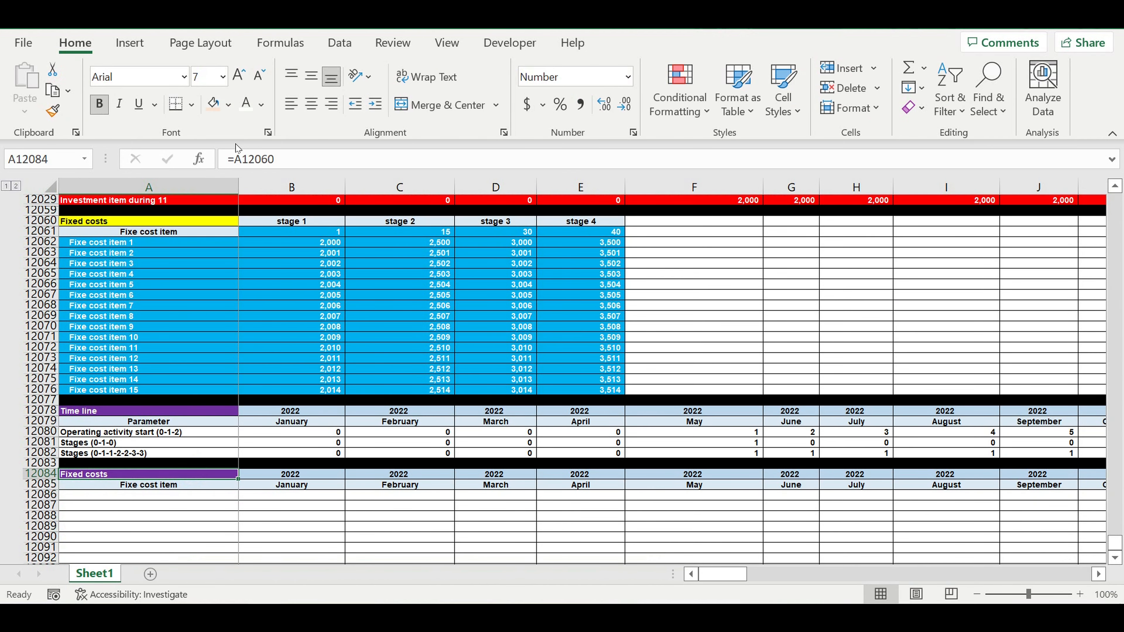
left_click(228, 106)
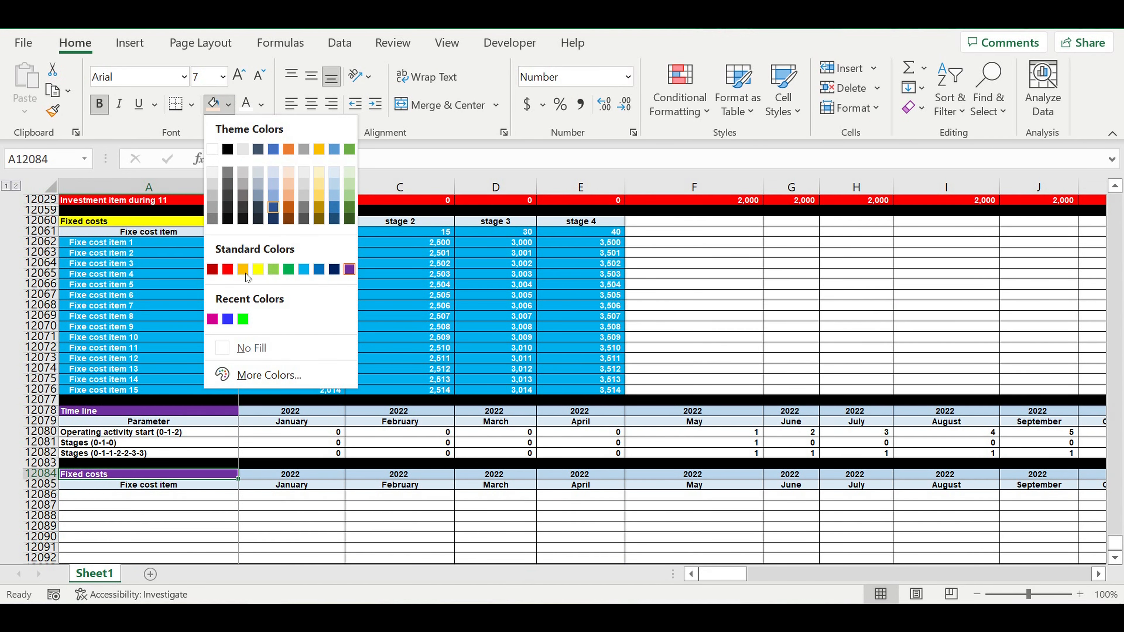
left_click(243, 269)
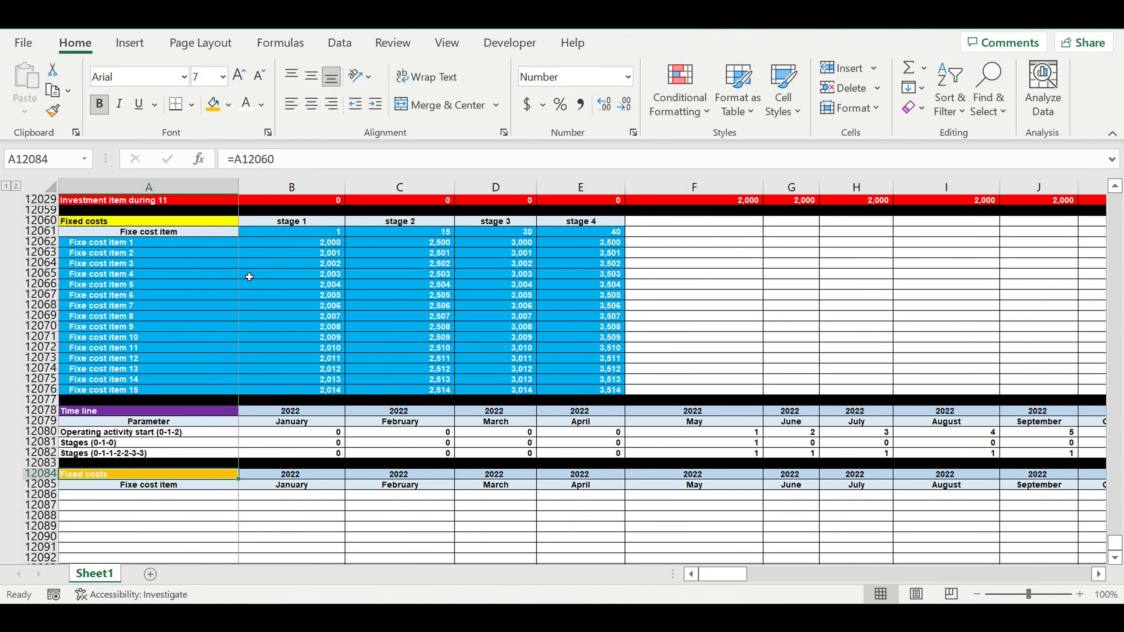
left_click(265, 108)
left_click(258, 129)
Link A12086, the first row under the new heading, to the Fixe cost item 1 label in A12062
left_click(177, 494)
type("=")
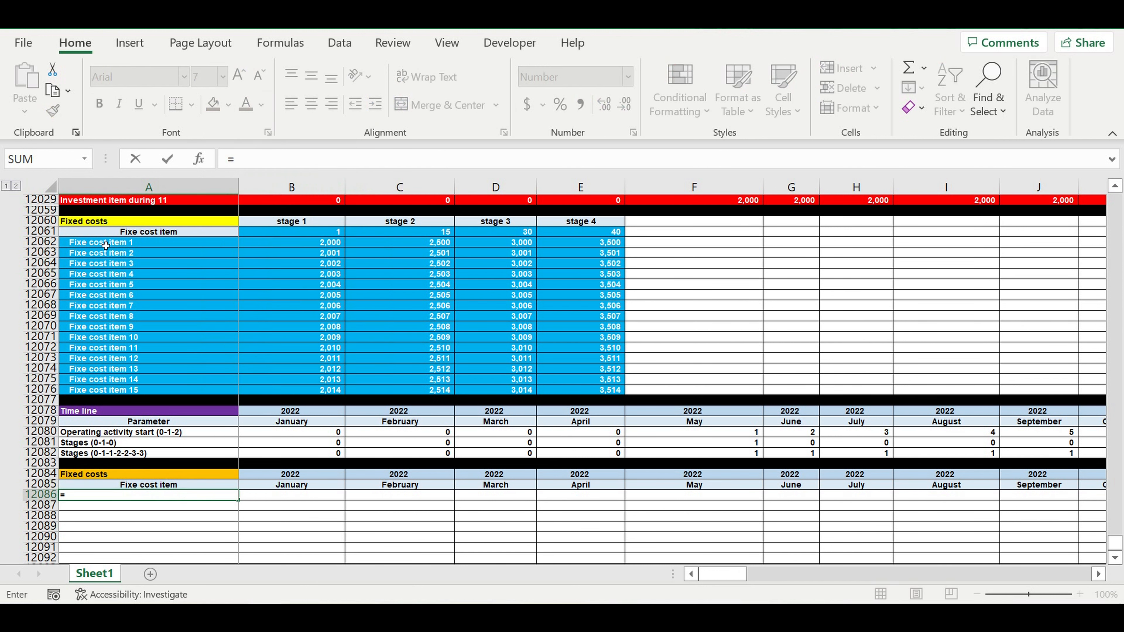
left_click(105, 245)
key("Return")
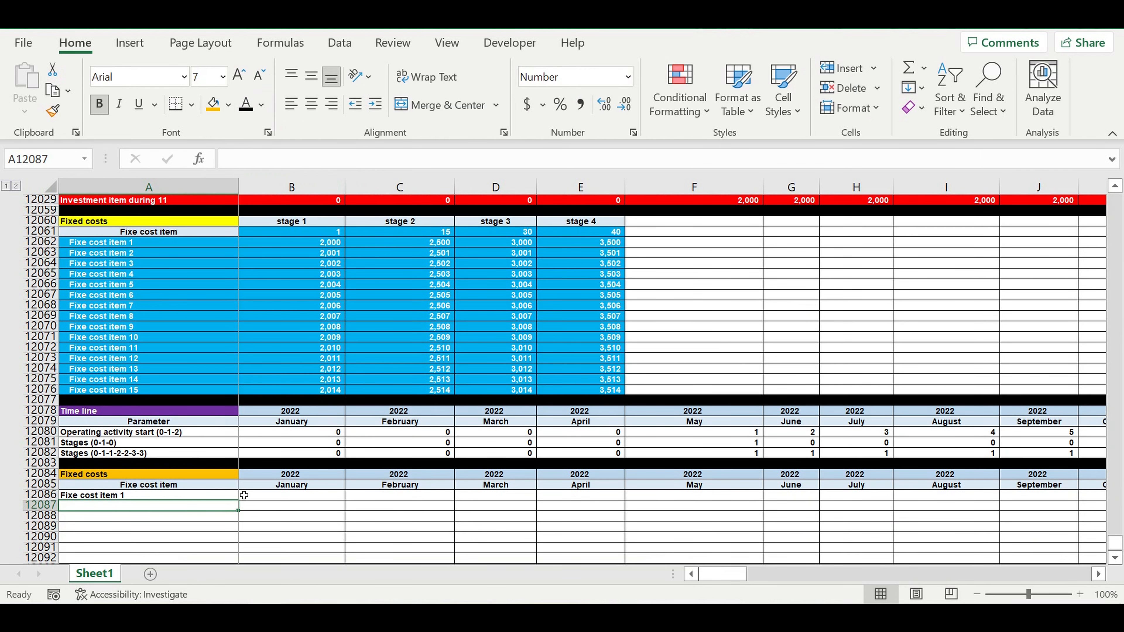
Indent the item label in A12086 and the three timeline labels in A12080:A12082 by one level
scroll(242, 482, "down", 1)
scroll(218, 427, "down", 2)
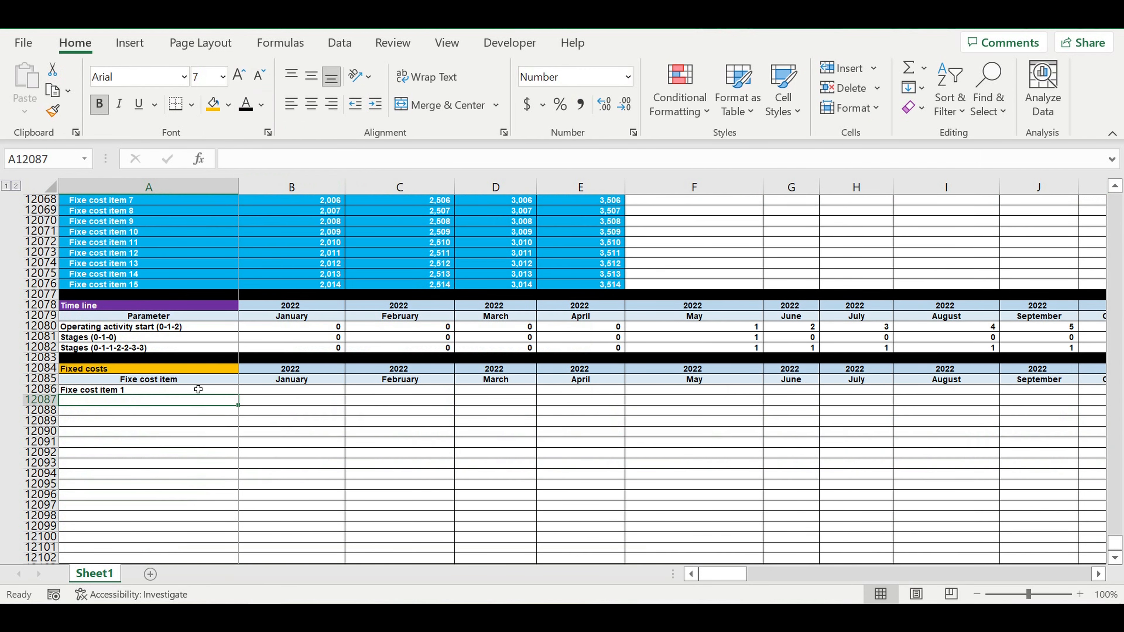
left_click(198, 390)
left_click(375, 104)
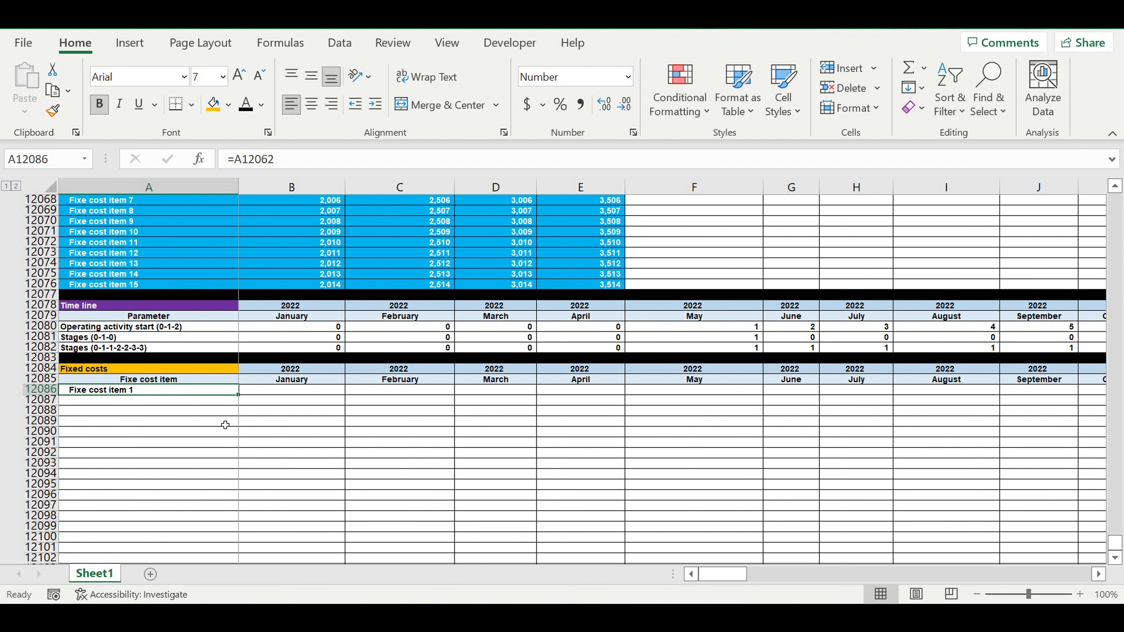
left_click_drag(157, 326, 157, 347)
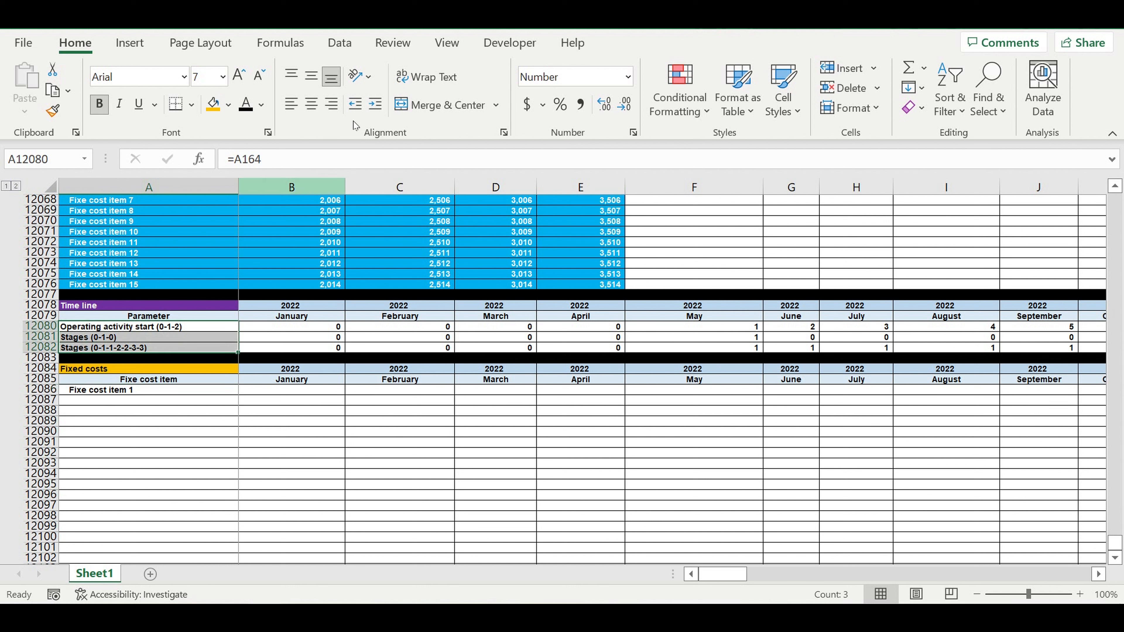
left_click(375, 104)
Fill the linked item label from A12086 down to A12100 and shade row 12101 below the list black
left_click(200, 388)
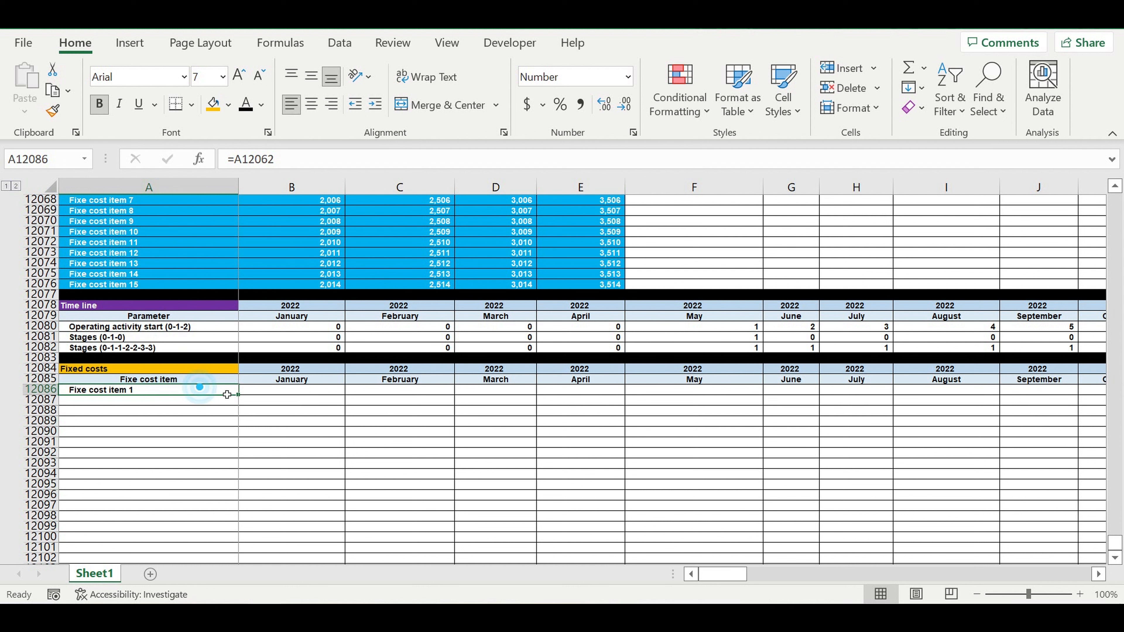
left_click_drag(238, 395, 226, 539)
left_click_drag(52, 551, 53, 557)
left_click(228, 105)
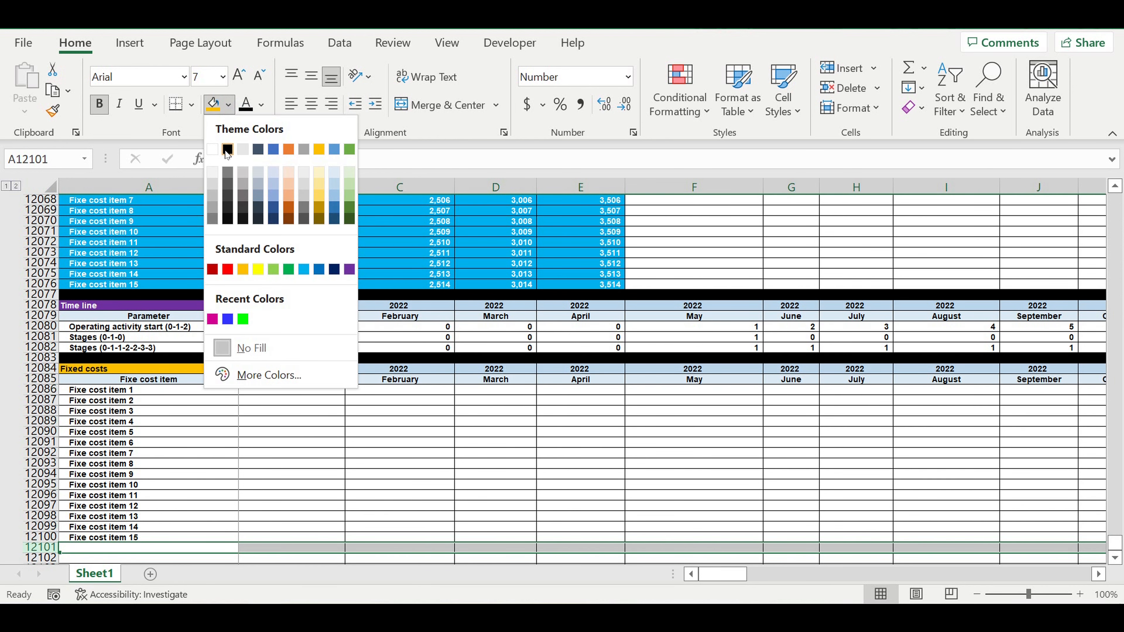
left_click(227, 149)
left_click(420, 432)
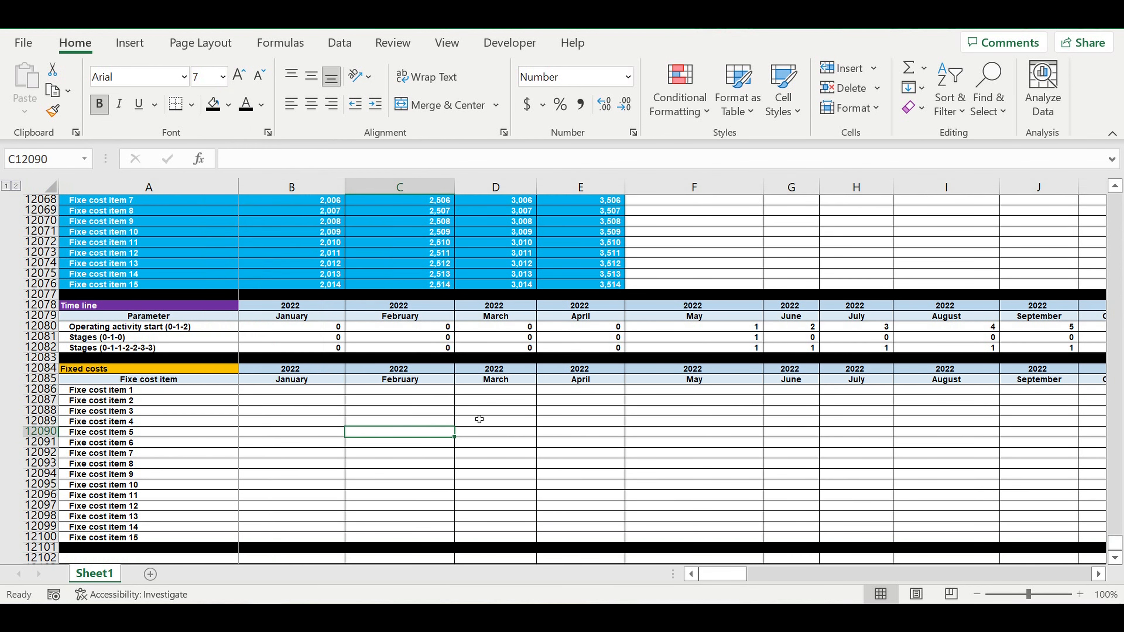
Start an IF formula in B12086 that tests whether the stage counter B$12082, with its row locked, equals 1
scroll(479, 419, "down", 1)
left_click(315, 360)
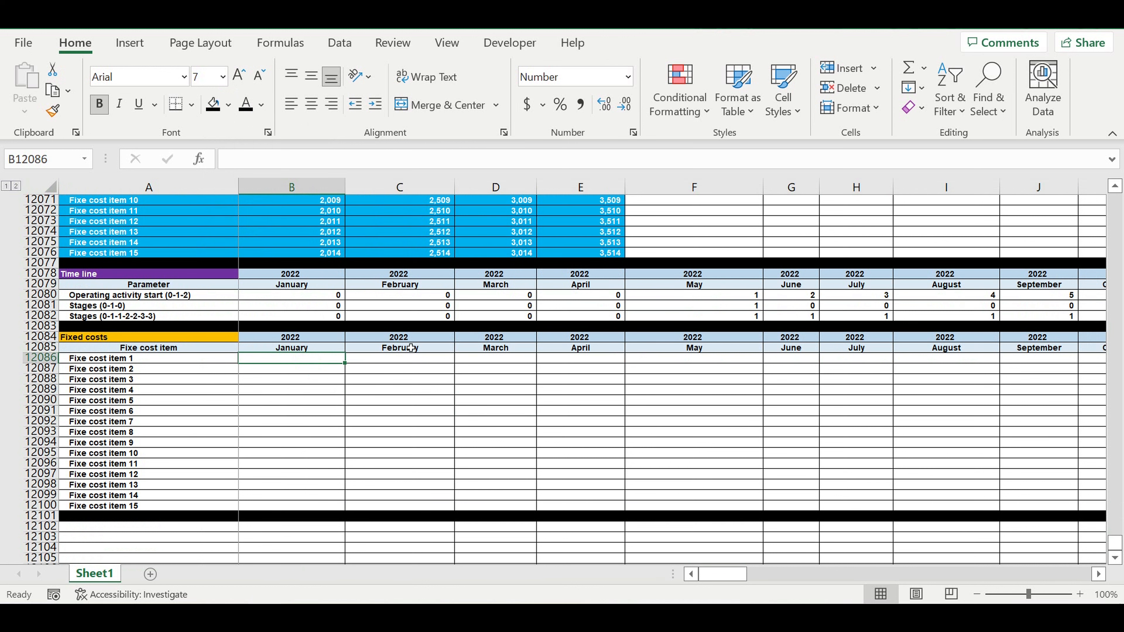
type("=")
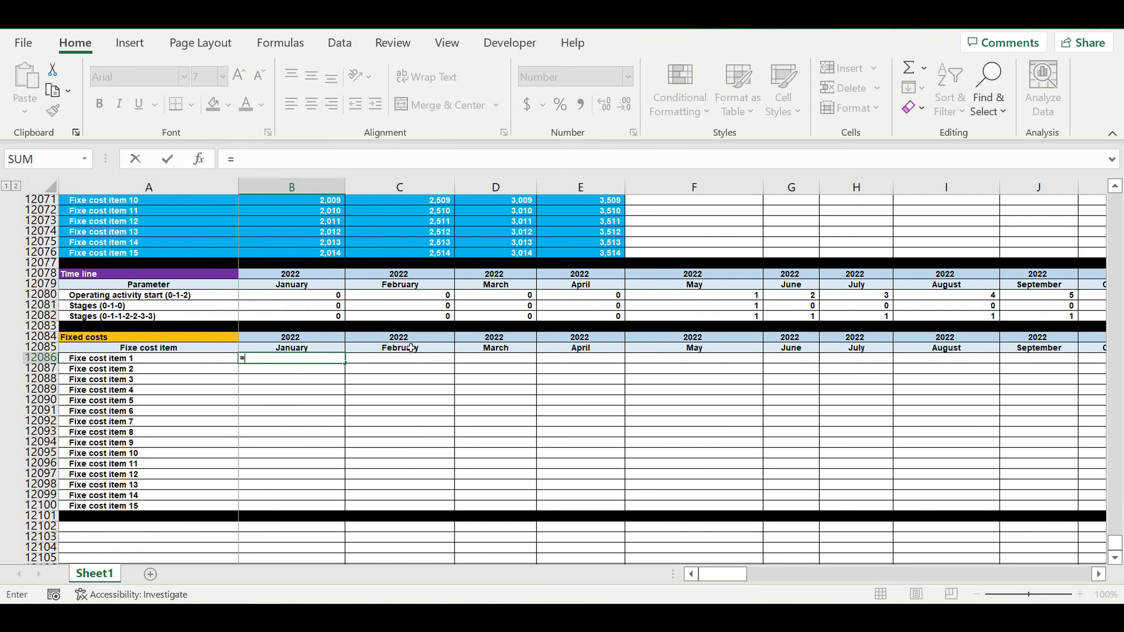
type("i")
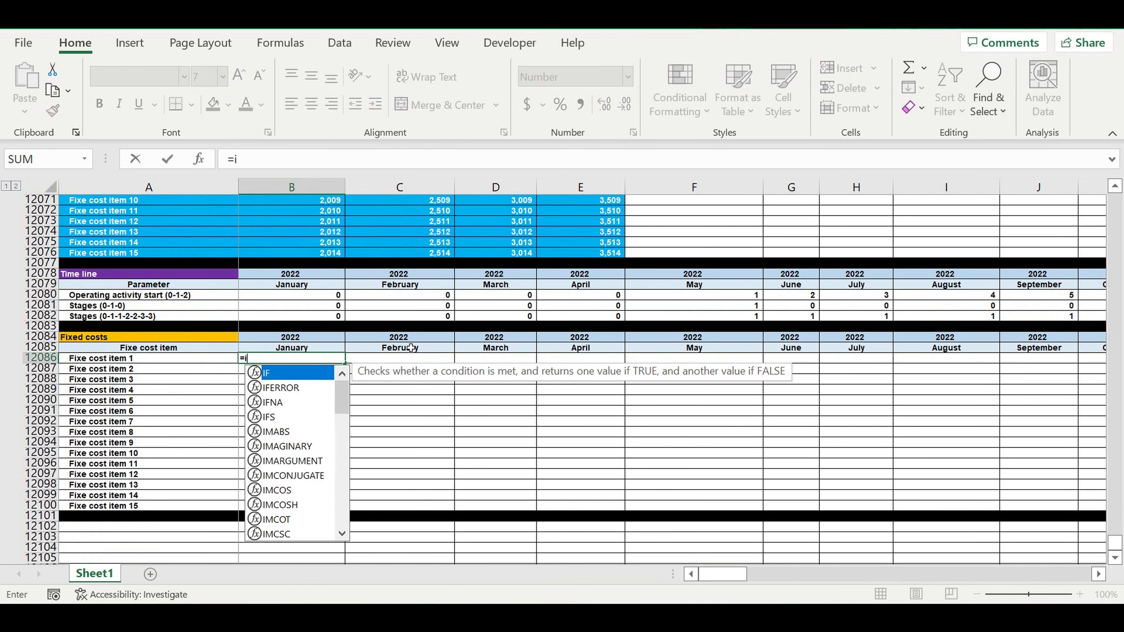
type("f(")
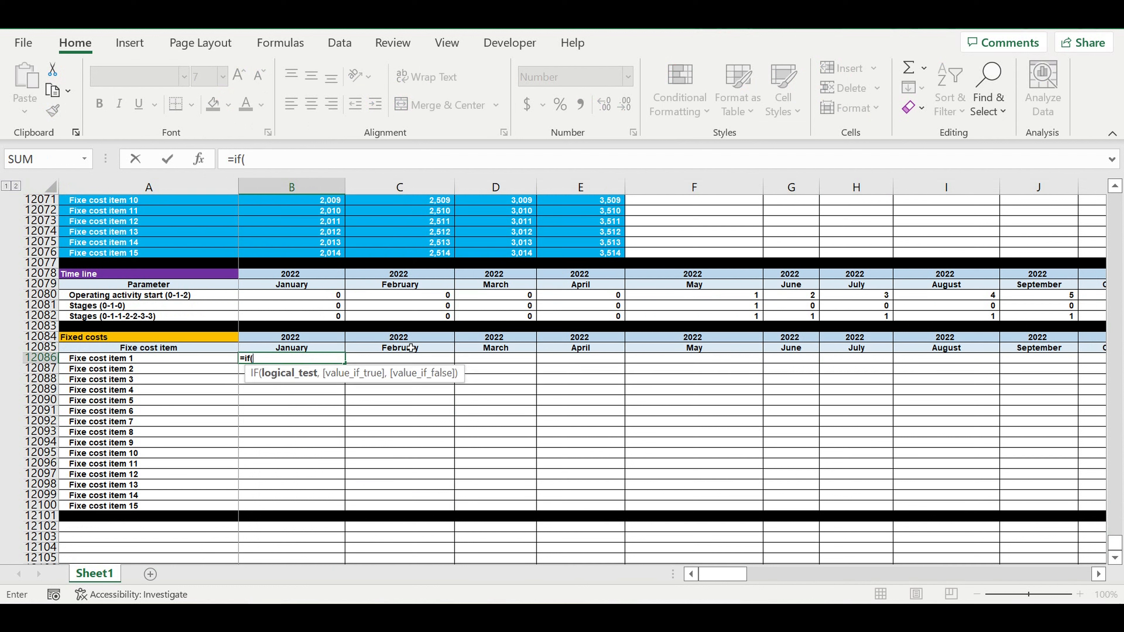
left_click(292, 320)
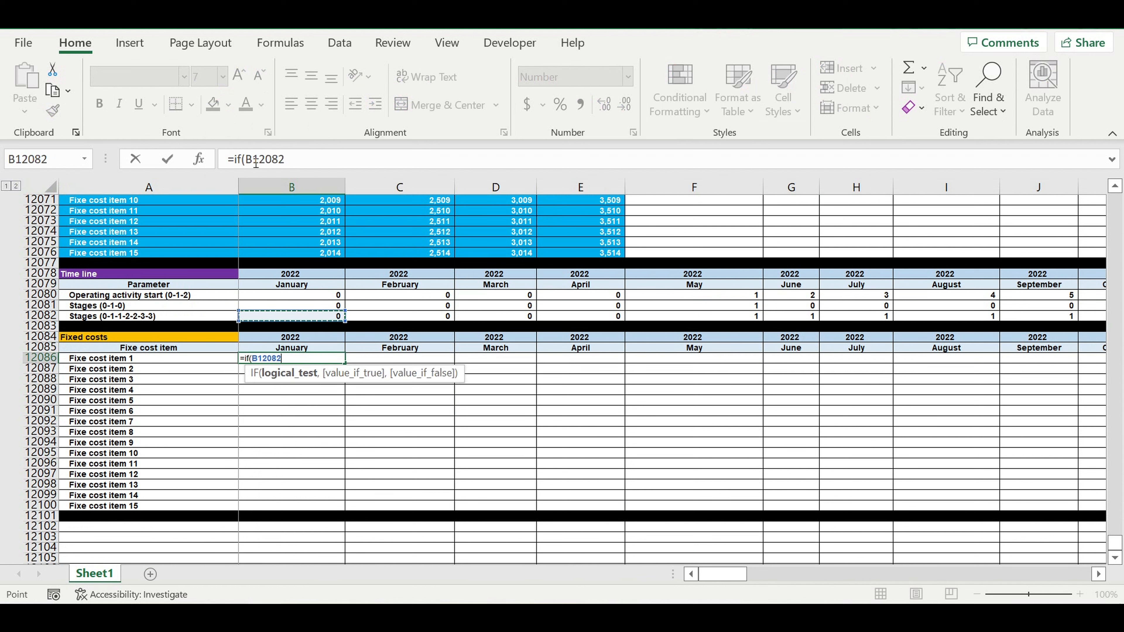
left_click(283, 164)
type("$")
left_click(314, 166)
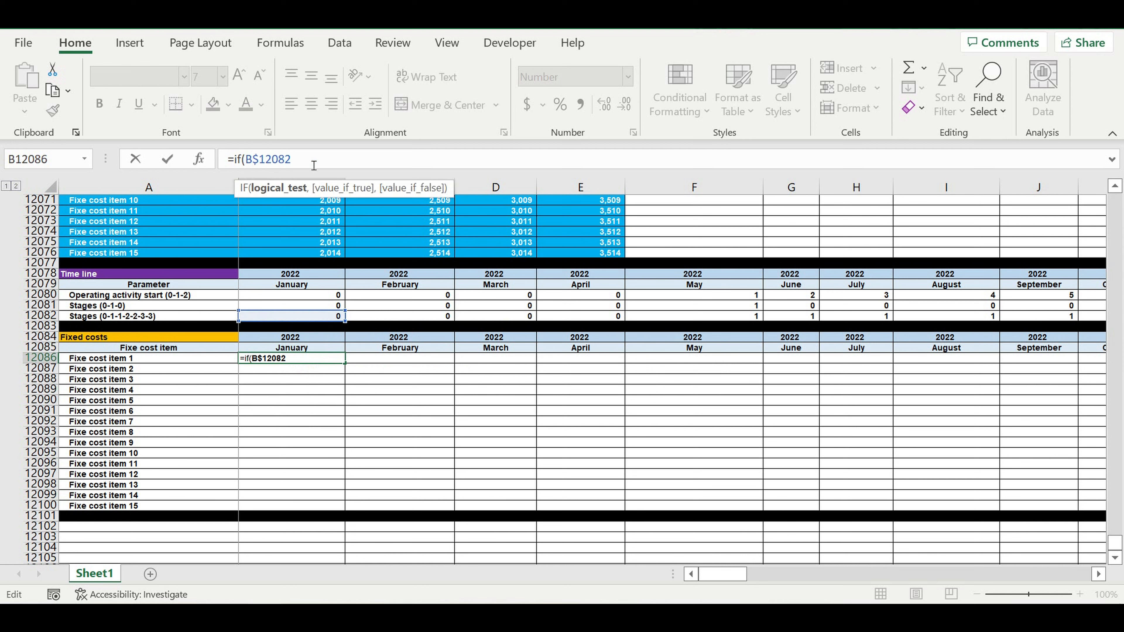
type("=2")
type(",")
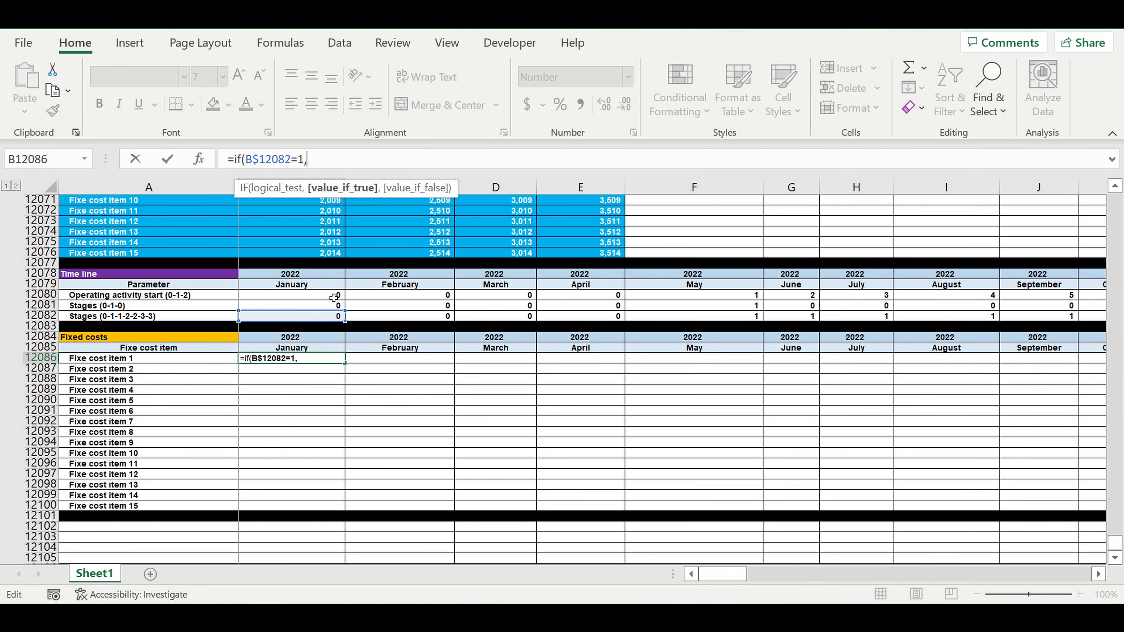
Make the IF formula return the stage 1 amount of Fixe cost item 1, $B12062, with its column locked
scroll(320, 255, "up", 4)
left_click(318, 233)
left_click(310, 160)
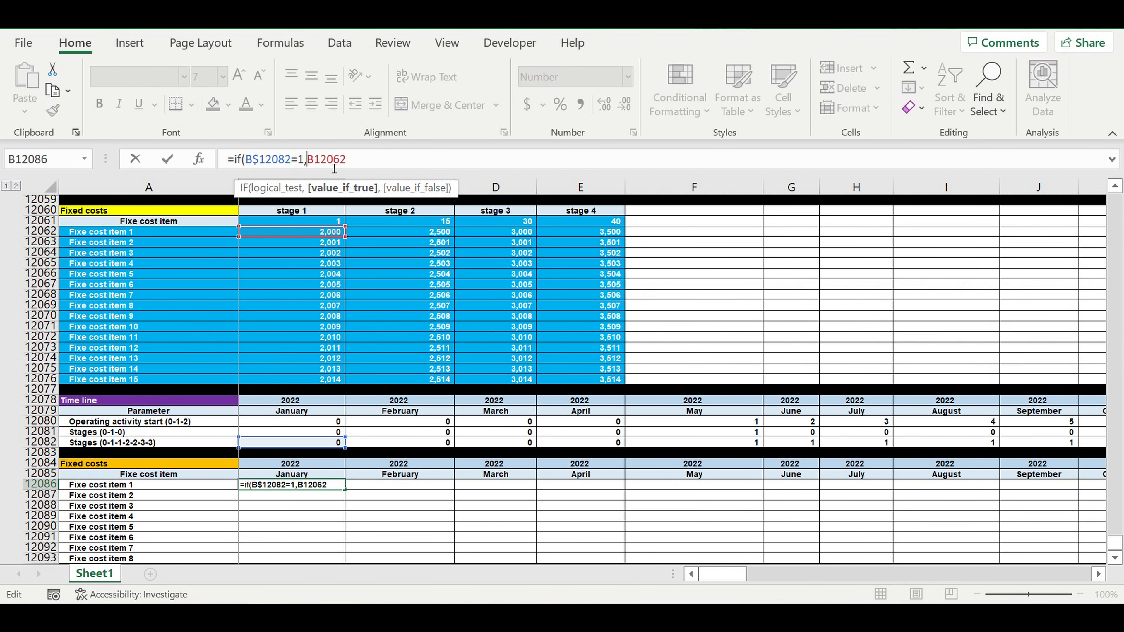
type("$")
left_click(378, 169)
type(",")
Nest a copy of the IF clause as the false value, testing B$12082=2 and returning $C12062
left_click_drag(378, 161, 239, 160)
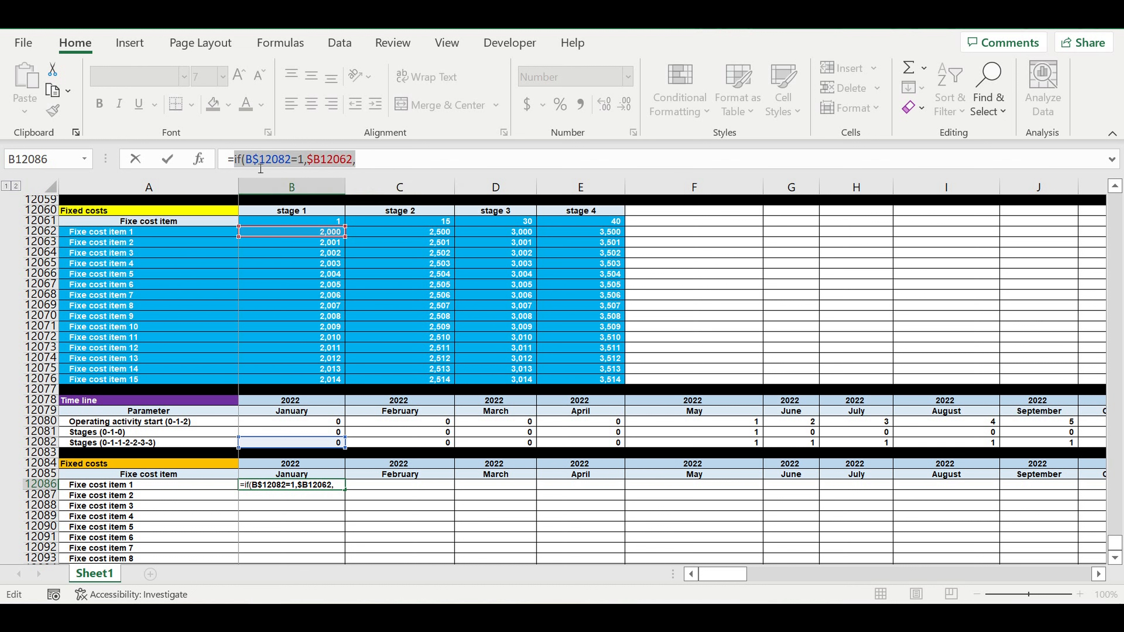
key("ctrl+c")
left_click(371, 161)
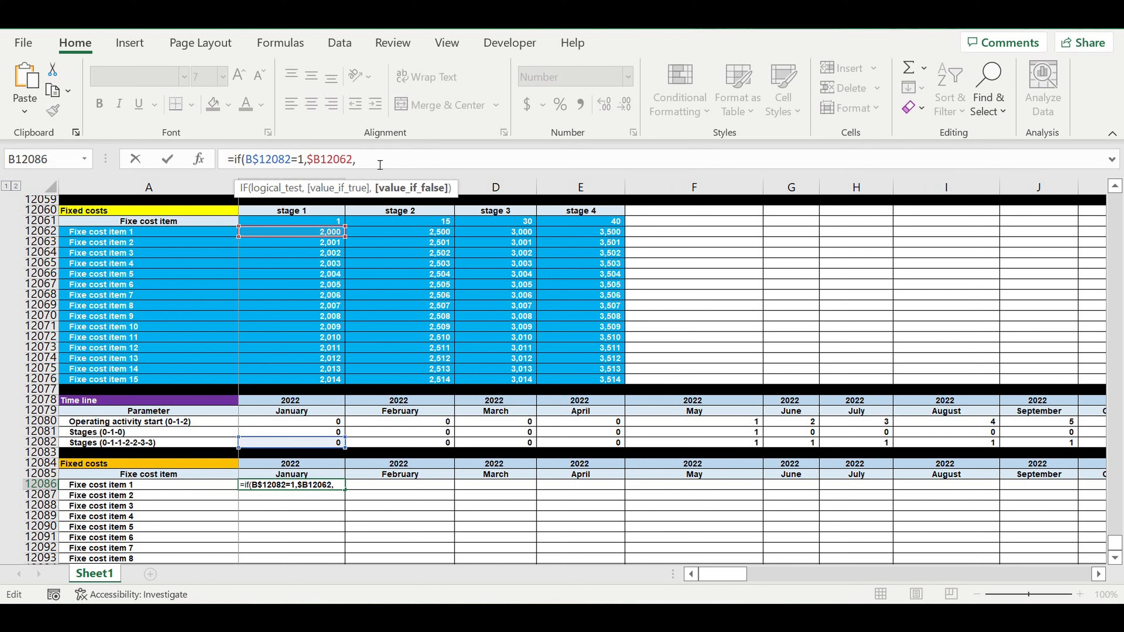
key("ctrl+v")
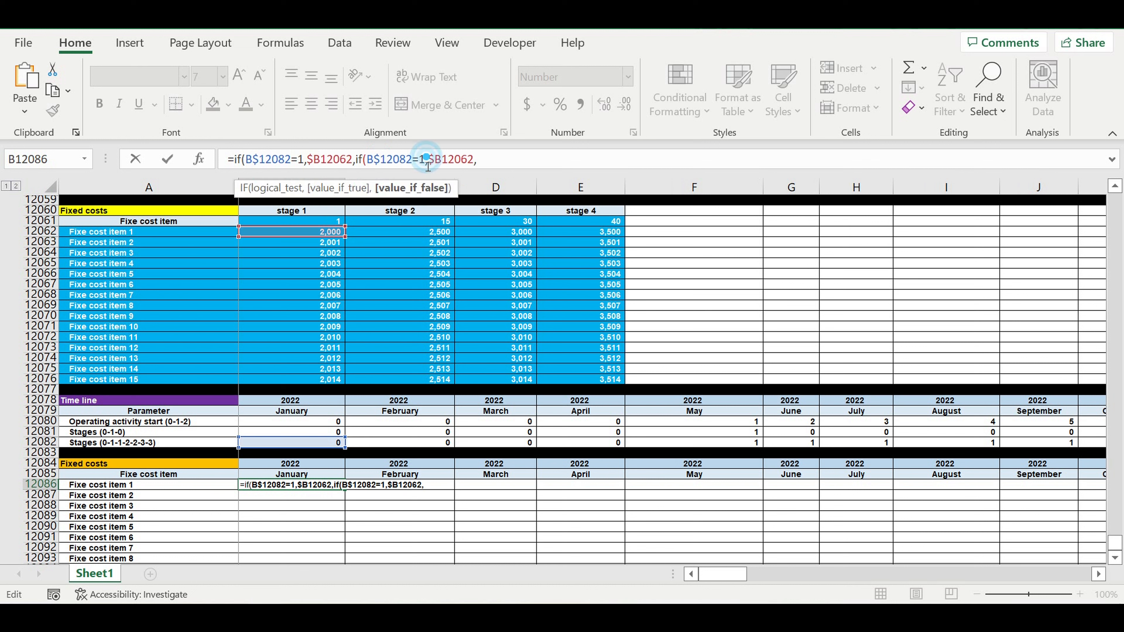
double_click(422, 159)
type("2")
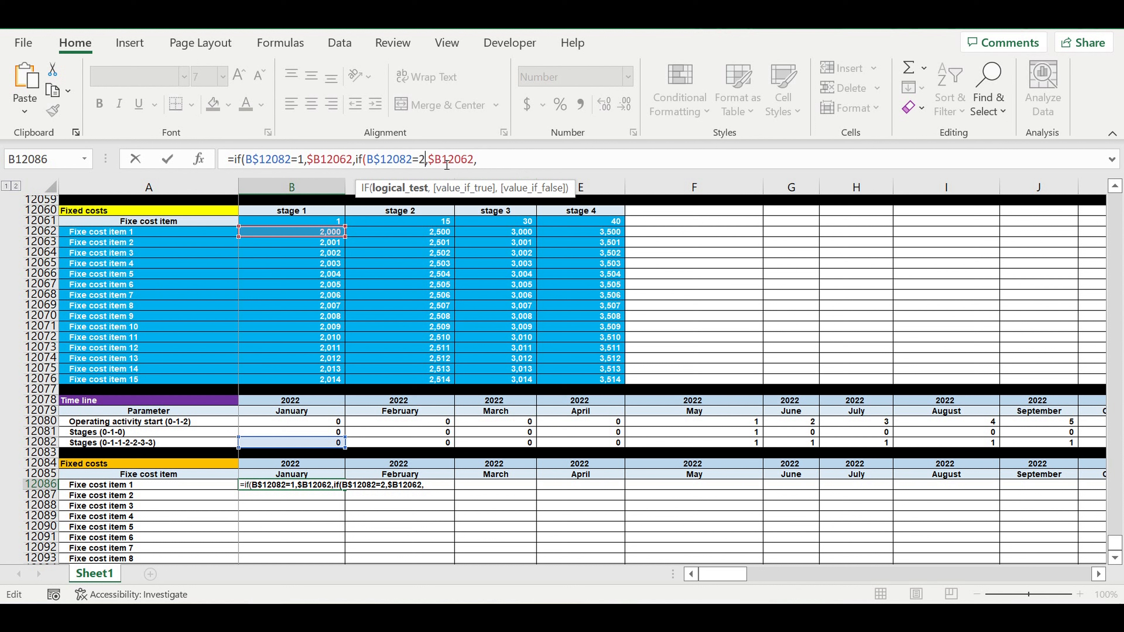
key("Right")
key("Right")
type("c")
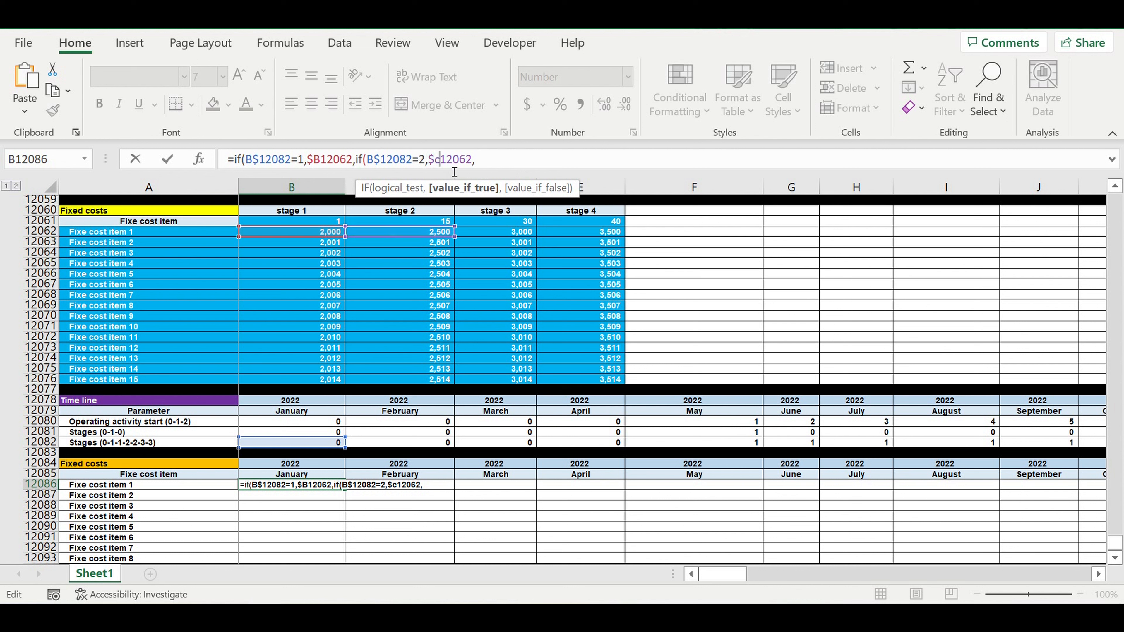
Append two more copies of the nested IF clause and set their stage tests to B$12082=3 and B$12082=4
left_click_drag(460, 165, 355, 166)
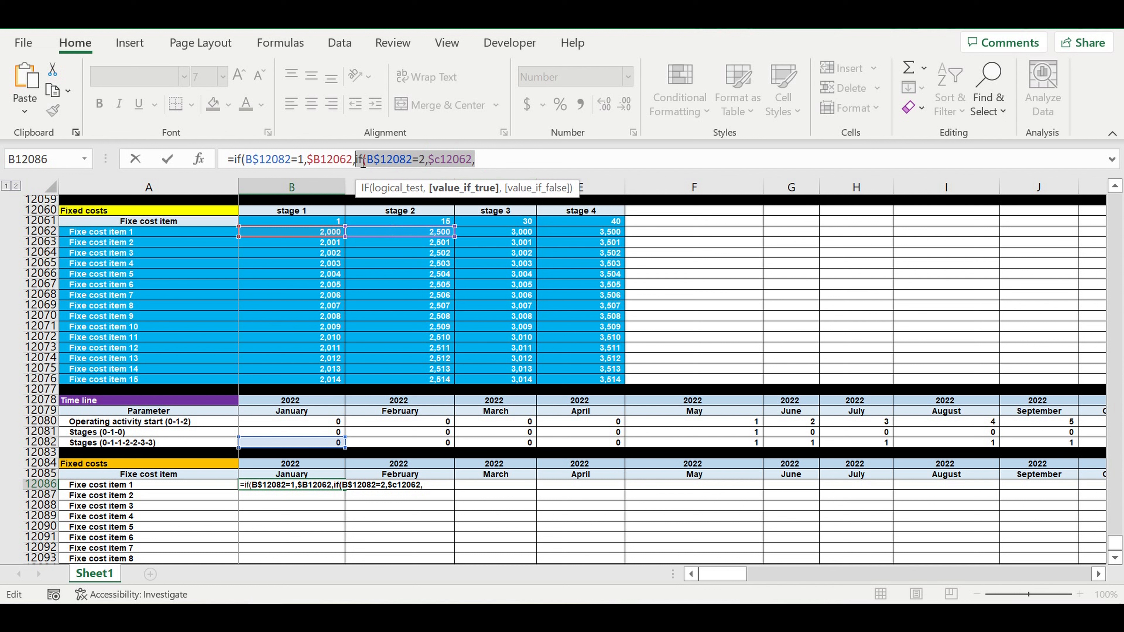
left_click(499, 170)
key("ctrl+v")
key("ctrl+v")
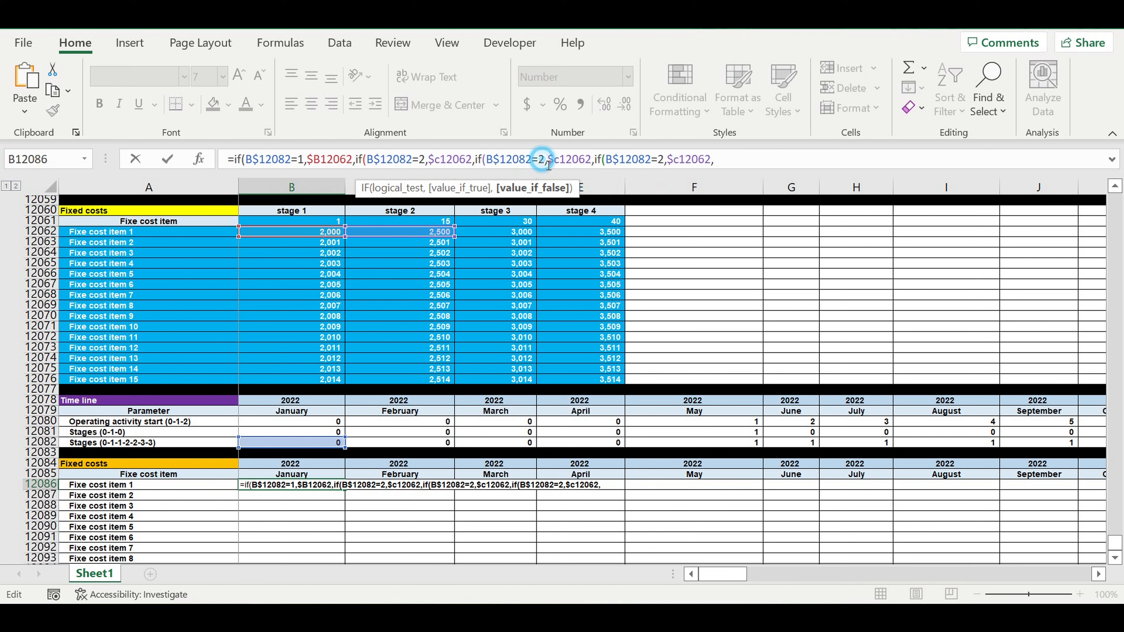
double_click(541, 159)
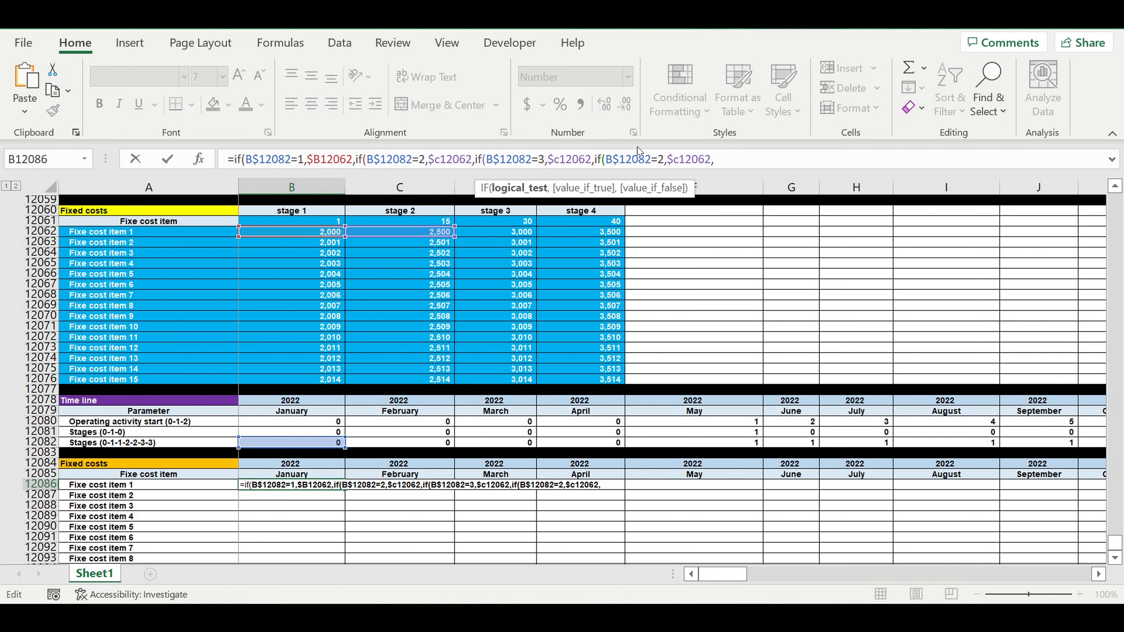
left_click(664, 160)
key("BackSpace")
type("4")
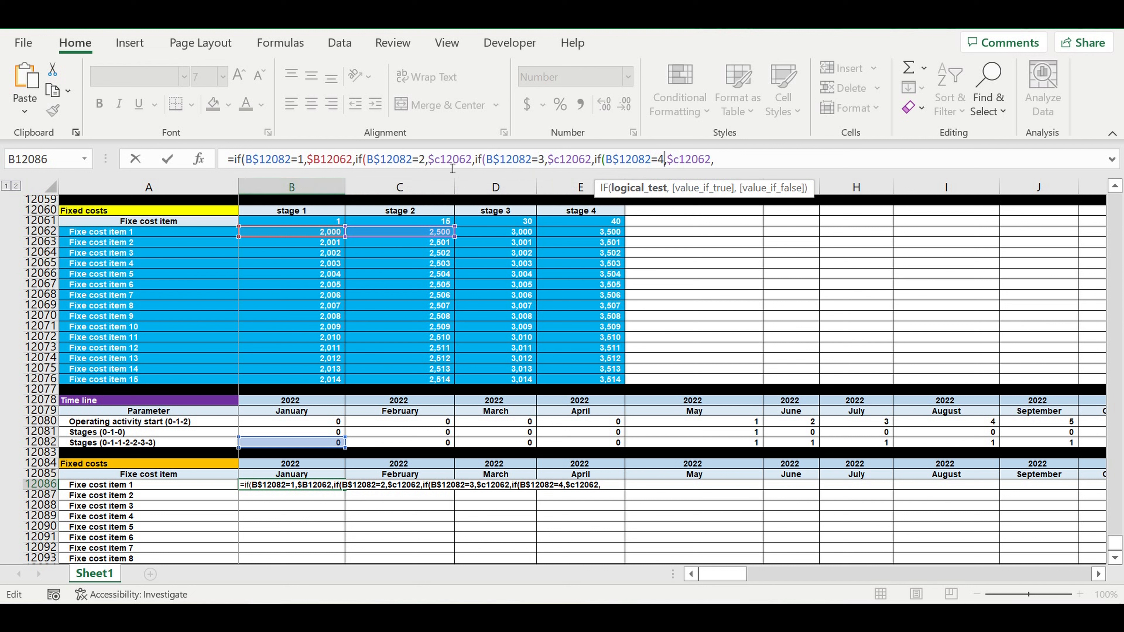
Point the stage 3 clause to $D12062 and the stage 4 clause to $E12062
left_click_drag(562, 159, 555, 159)
type("d")
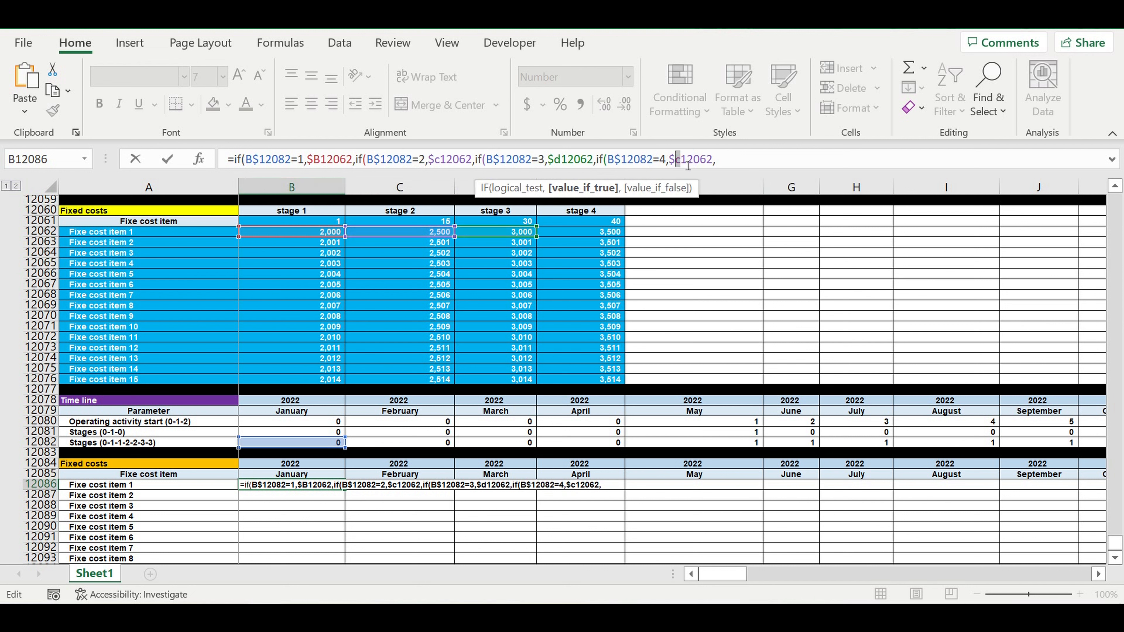
left_click_drag(681, 158, 674, 159)
type("e")
Finish the nested IF in B12086 with 0 as the final false value, close all parentheses and enter it
left_click(735, 169)
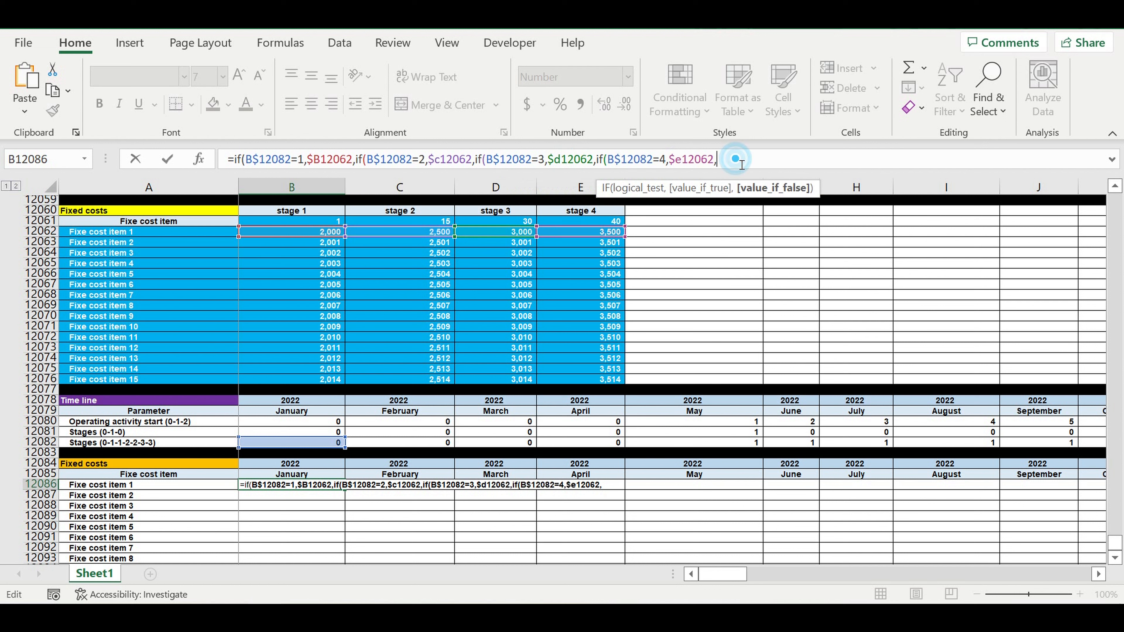
type("0")
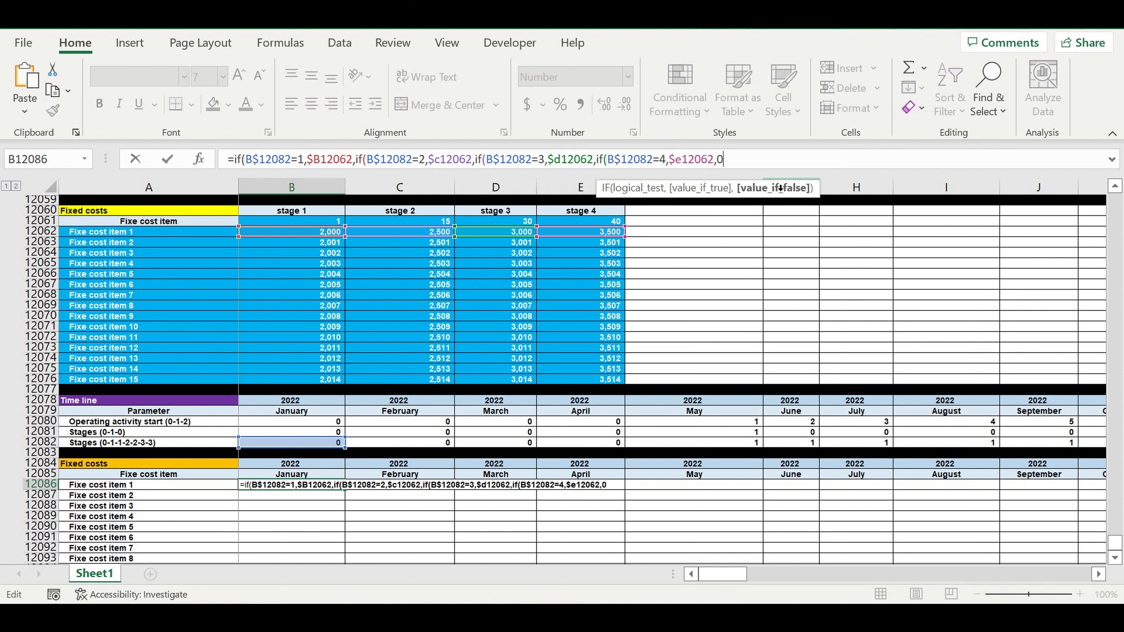
type(")))")
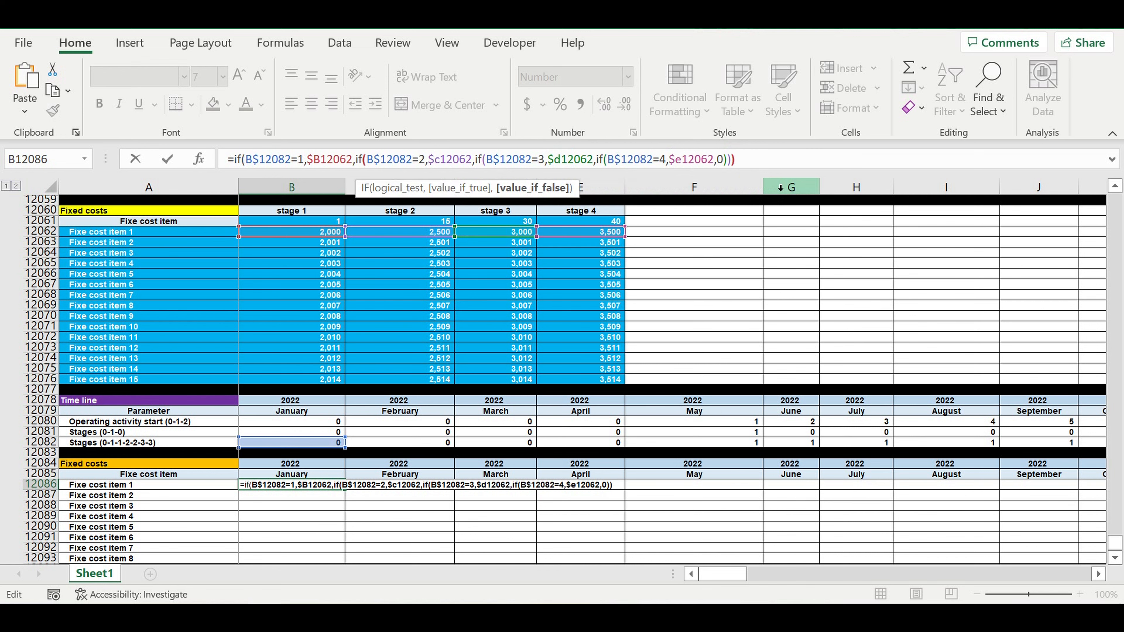
key("Return")
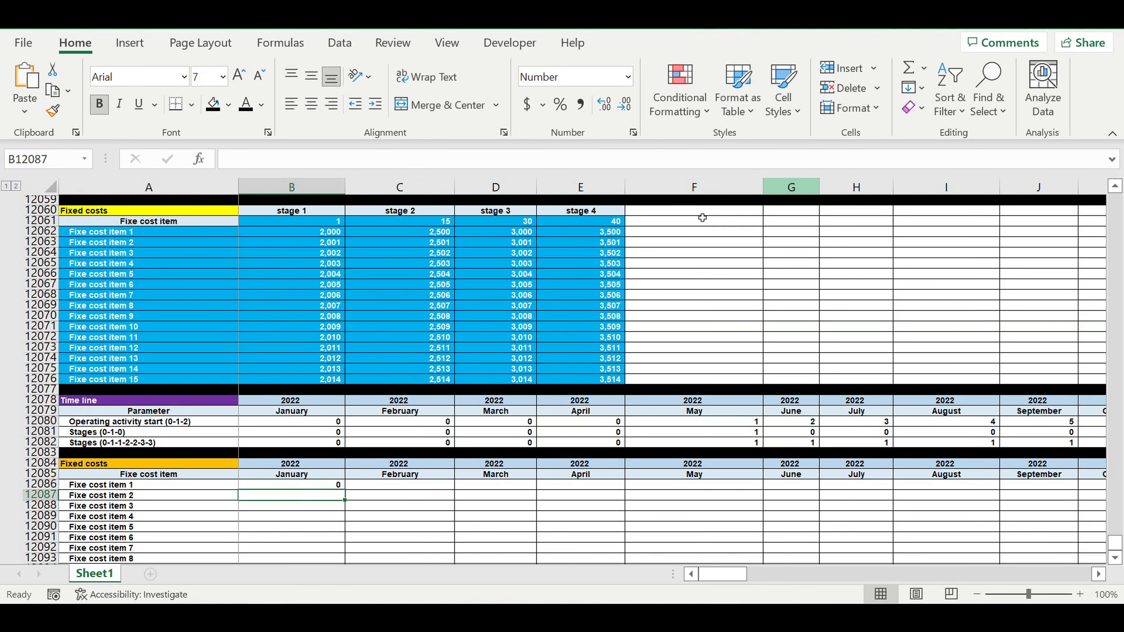
Format the monthly fixed costs rows 12086 to 12100 with white font and a standard red fill
scroll(474, 380, "down", 4)
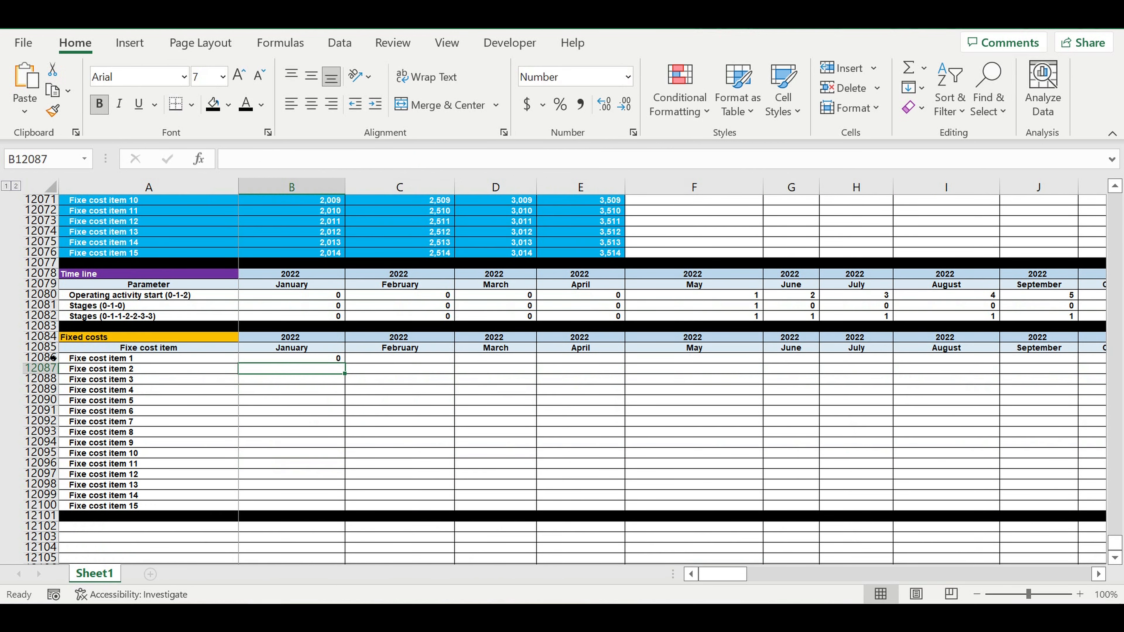
left_click(39, 359)
left_click_drag(43, 393, 38, 509)
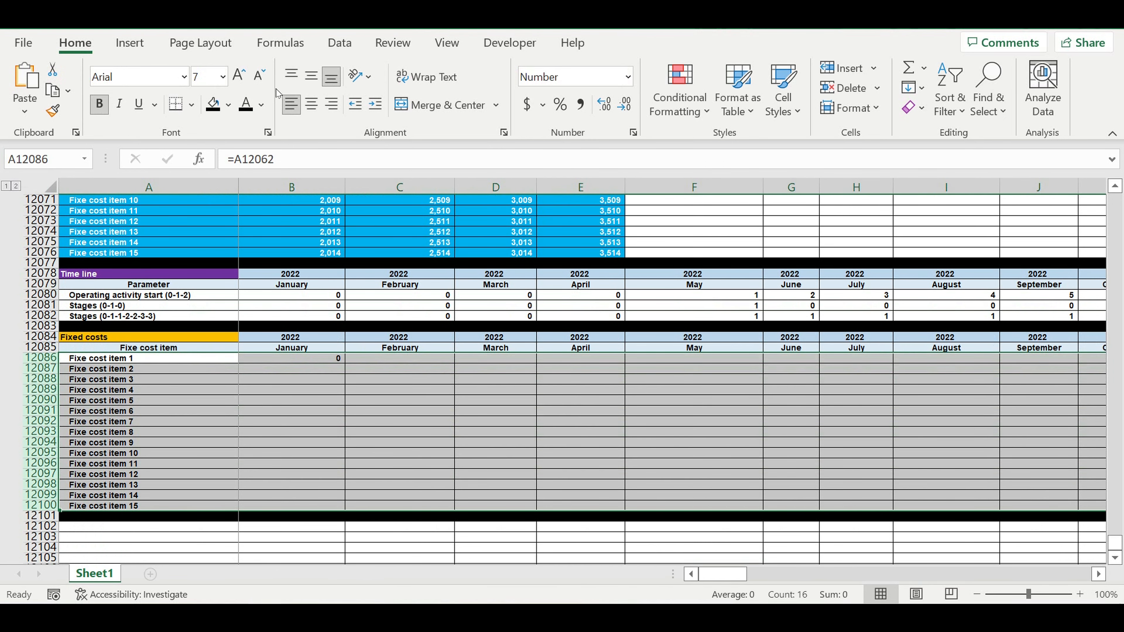
left_click(261, 104)
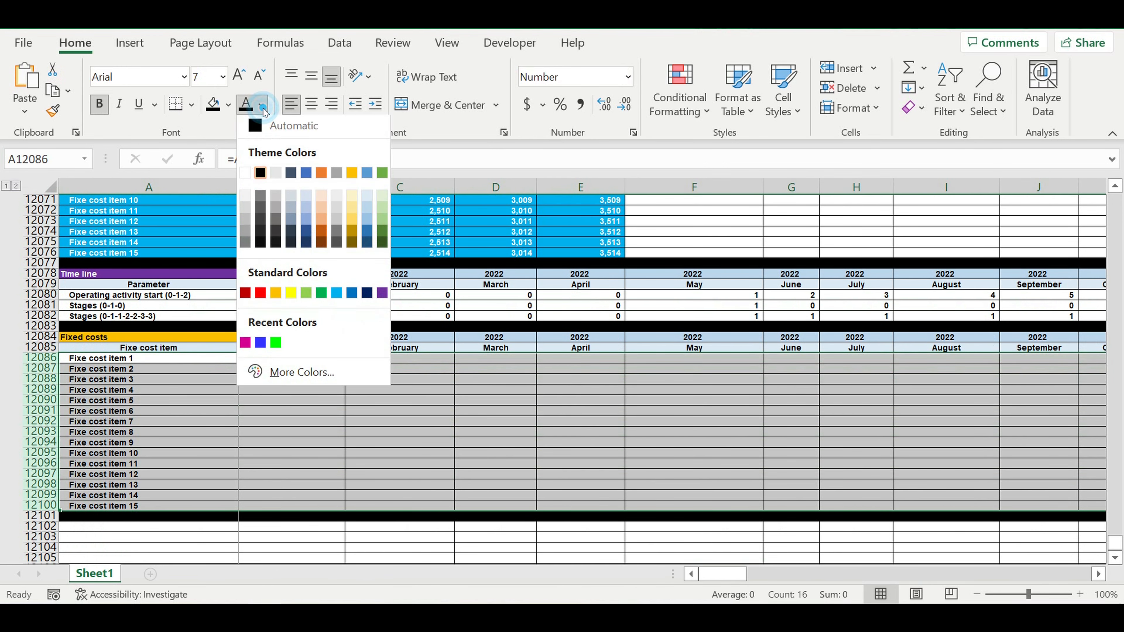
left_click(246, 176)
left_click(229, 105)
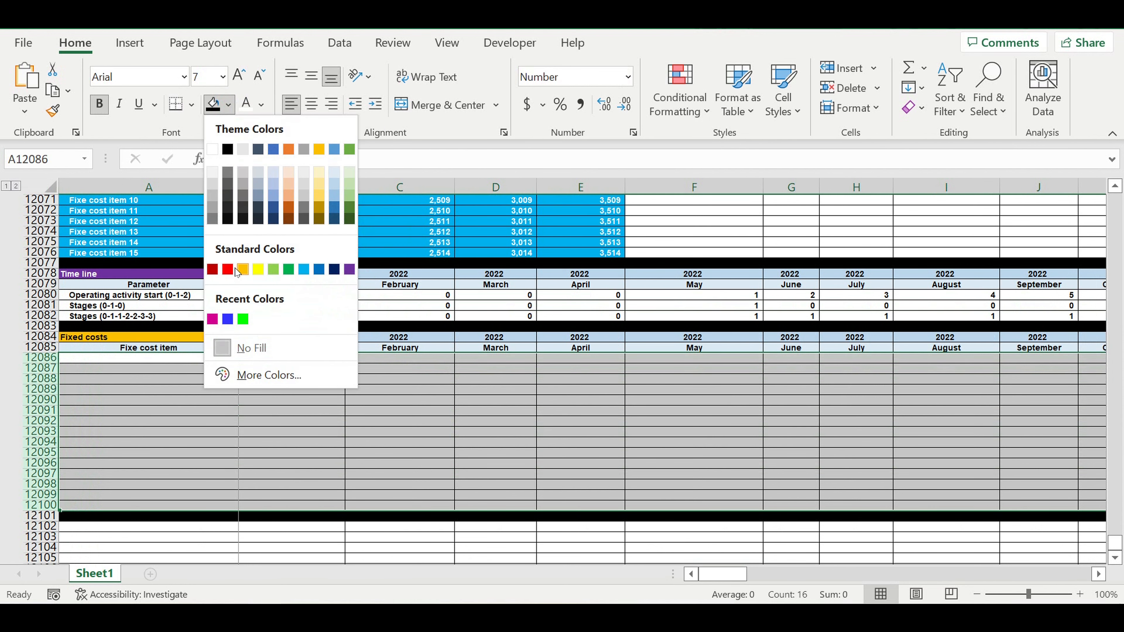
left_click(228, 270)
left_click(329, 380)
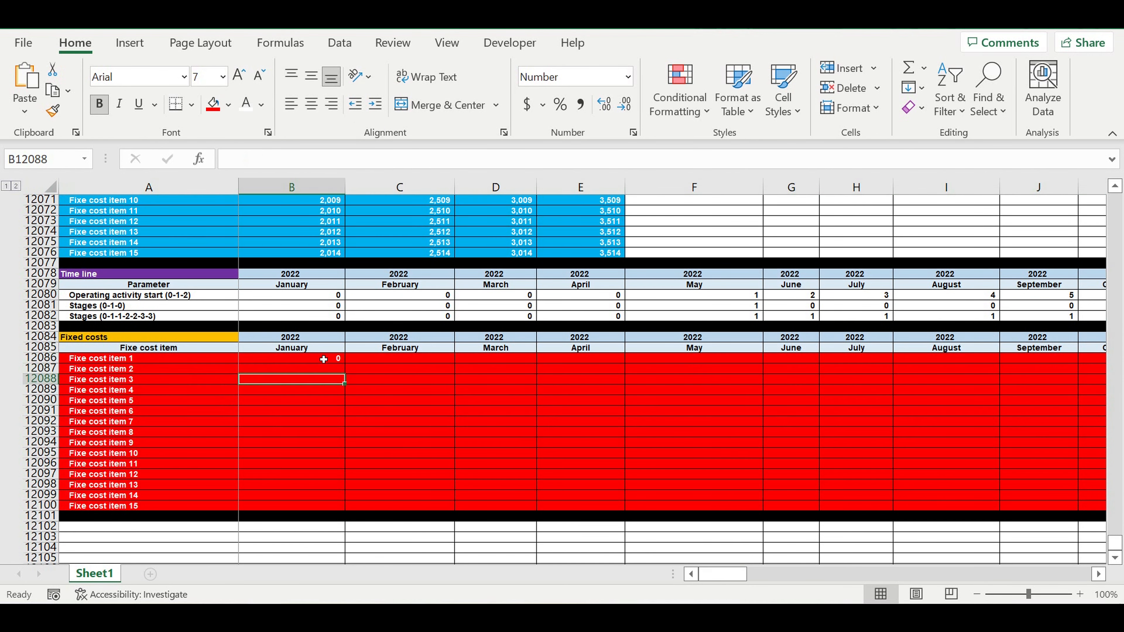
Copy the nested IF formula from B12086 across to December 2031 and down to Fixe cost item 15, covering B12086:DQ12100
left_click(324, 360)
left_click_drag(344, 362, 967, 451)
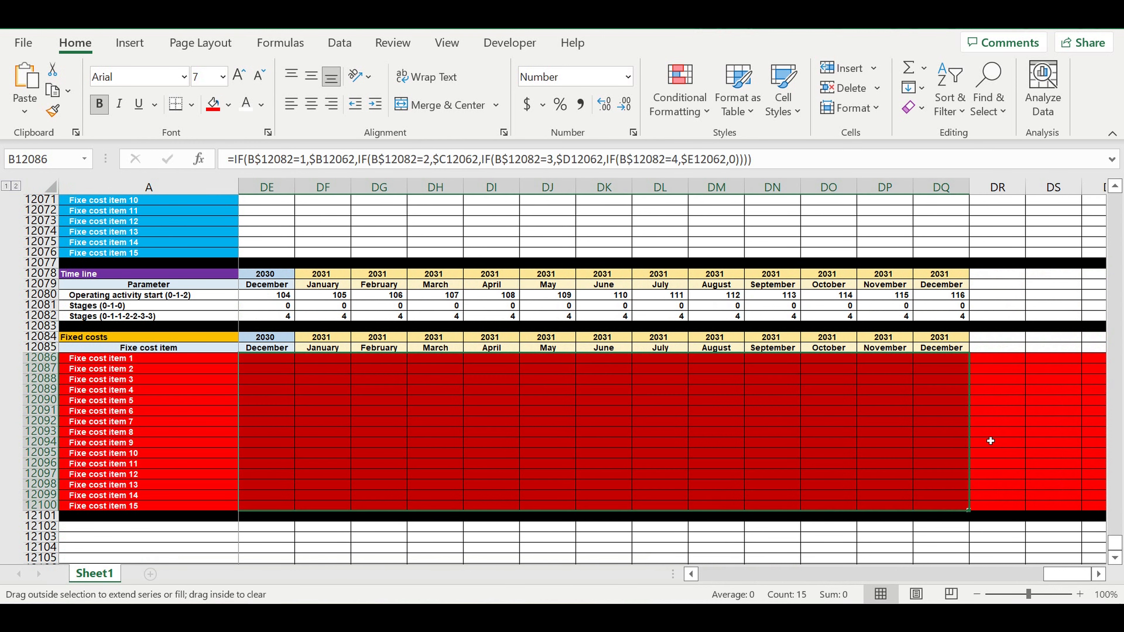
left_click(844, 424)
Examine the Fixe cost item 1 row along the whole timeline to check how the monthly amounts follow the stages
left_click_drag(1049, 576, 720, 571)
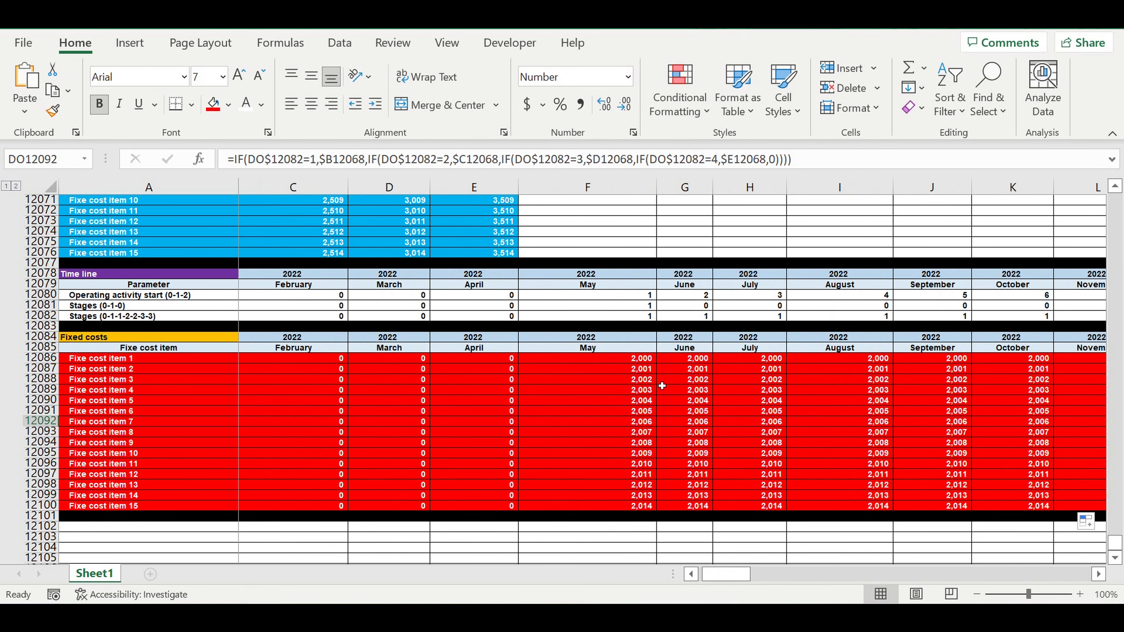
left_click(631, 360)
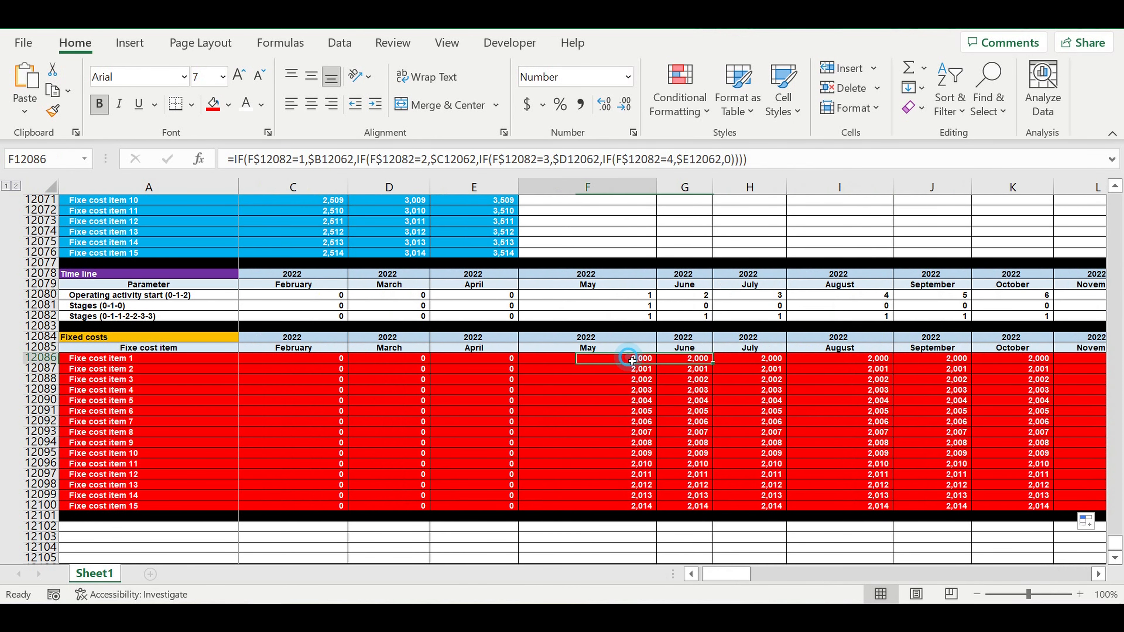
left_click(676, 404)
left_click_drag(633, 361, 768, 364)
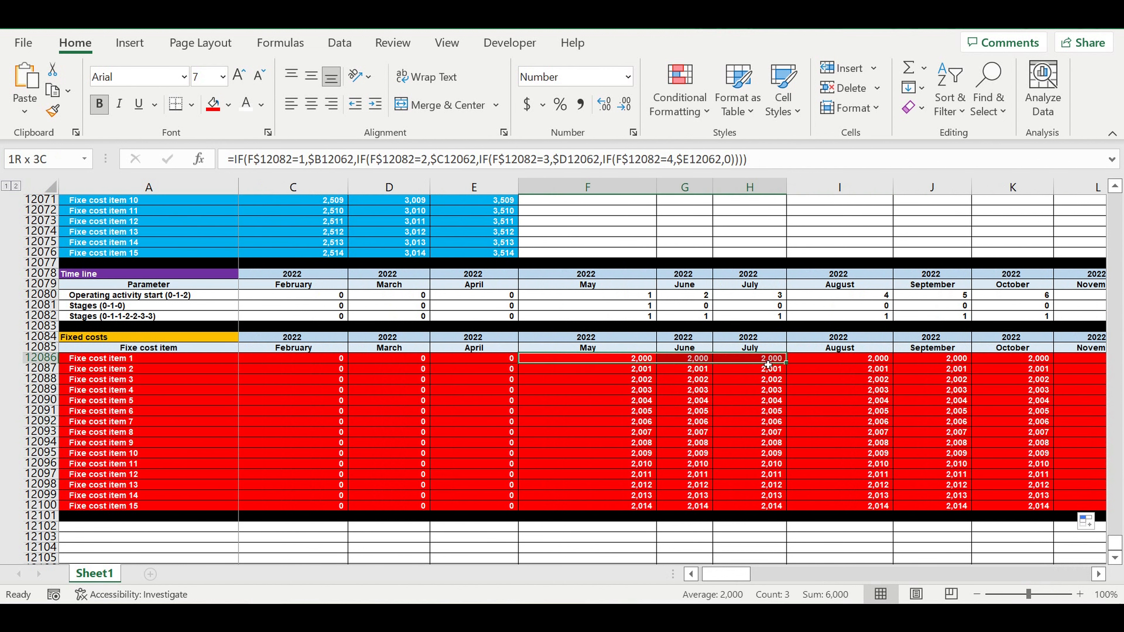
left_click(620, 362)
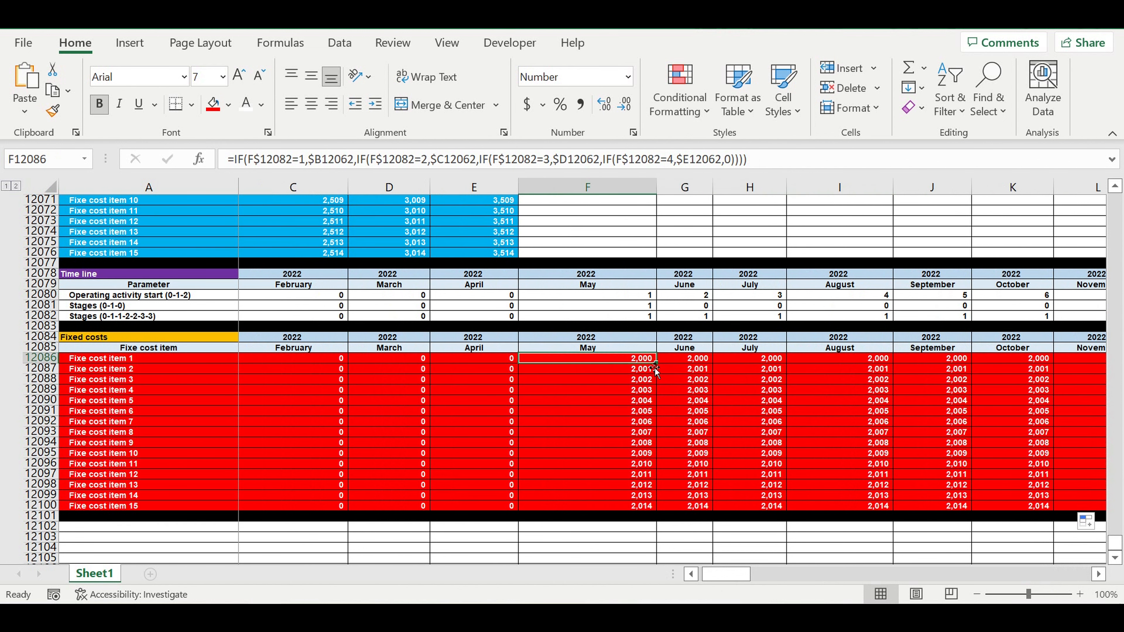
left_click_drag(644, 361, 332, 359)
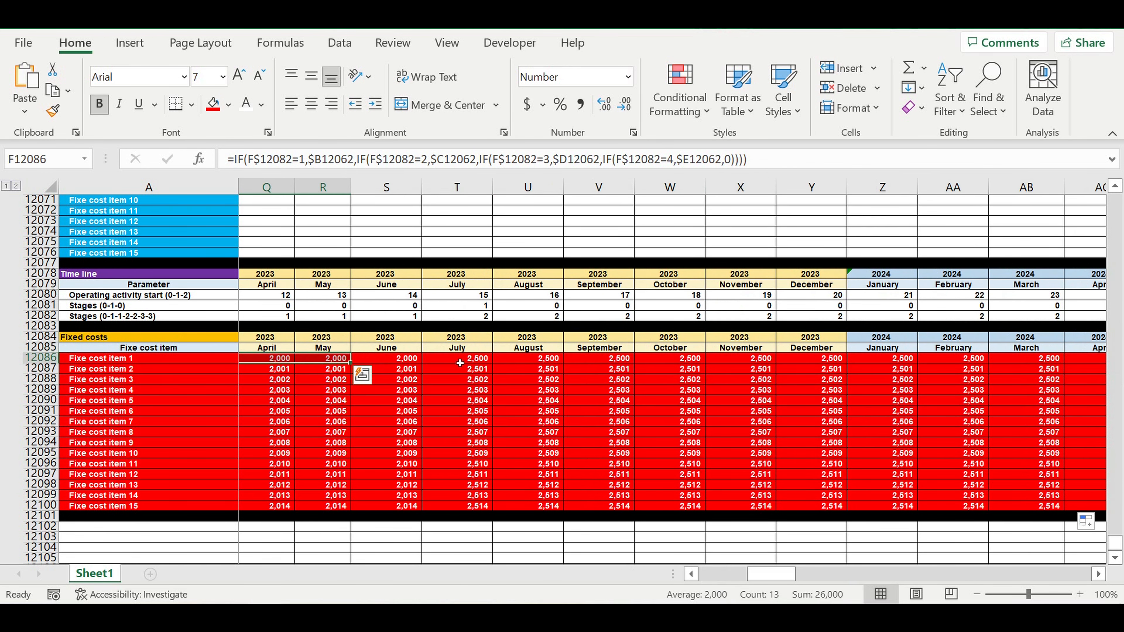
left_click(487, 362)
left_click_drag(487, 362, 460, 368)
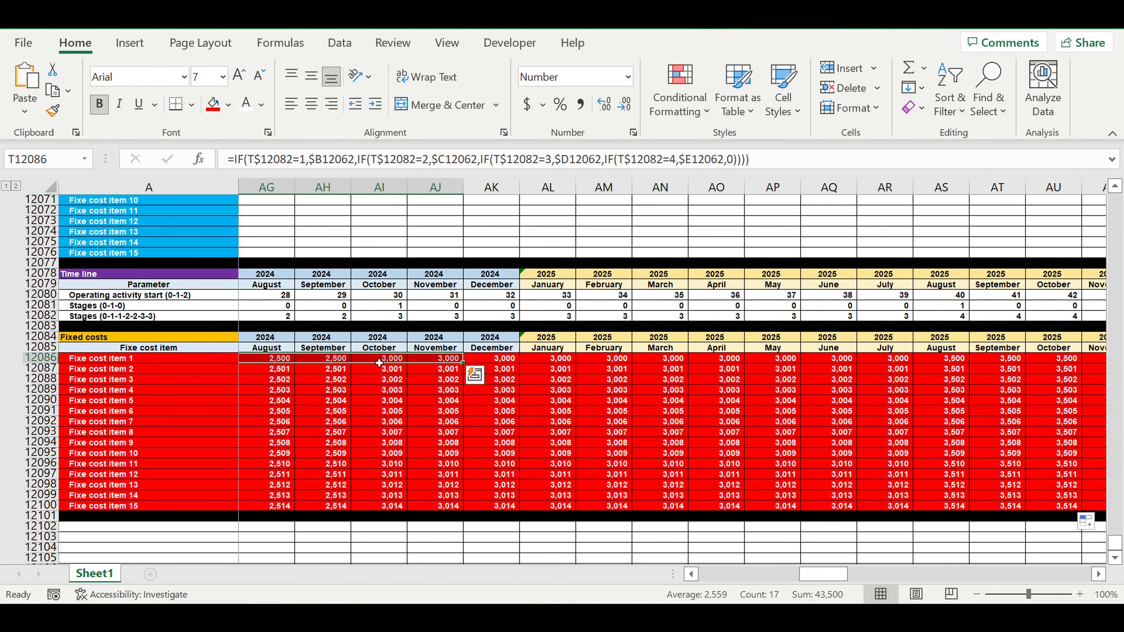
left_click(379, 358)
left_click_drag(820, 574, 1086, 568)
left_click_drag(977, 565, 595, 575)
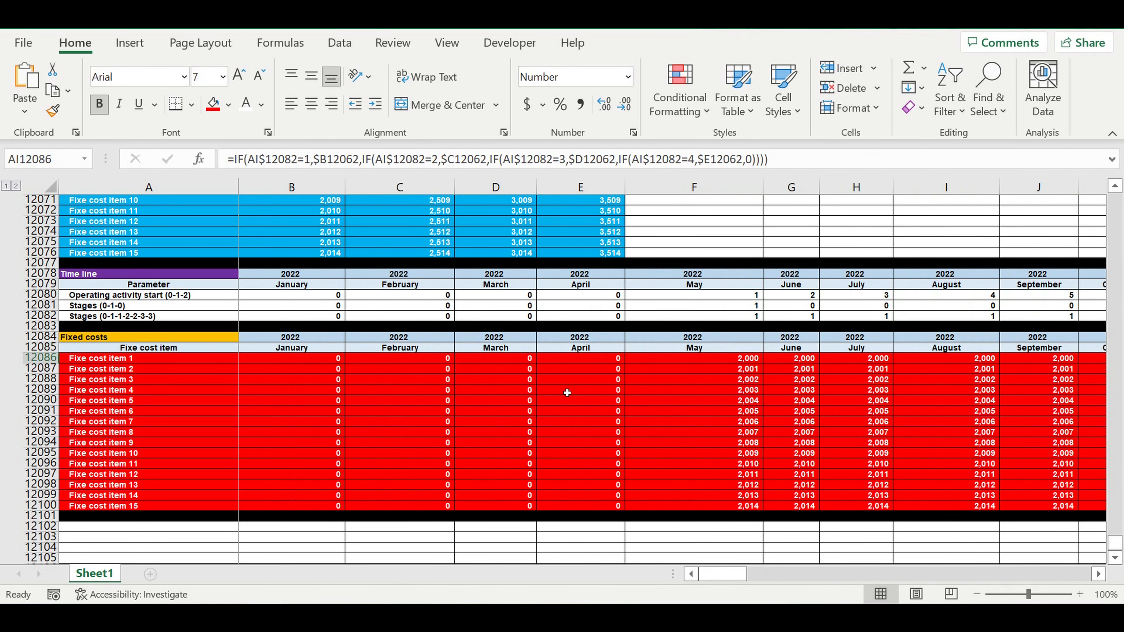
Set the stage 2 start month in C12061 of the fixed costs input table to 3
scroll(447, 270, "up", 3)
scroll(452, 279, "up", 3)
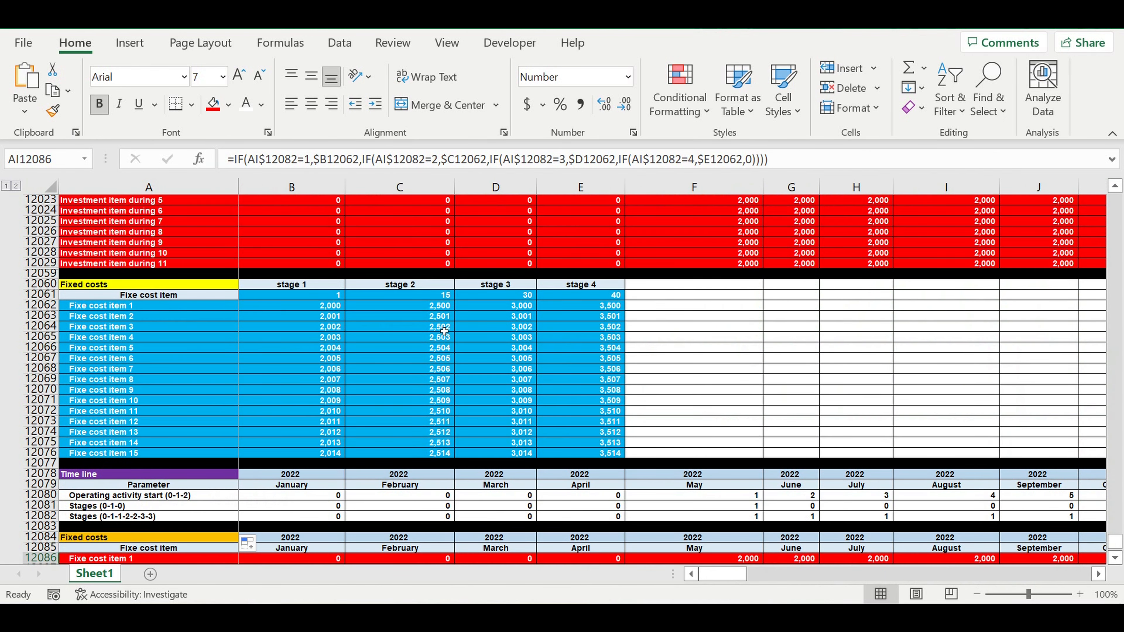
left_click(336, 296)
left_click(414, 298)
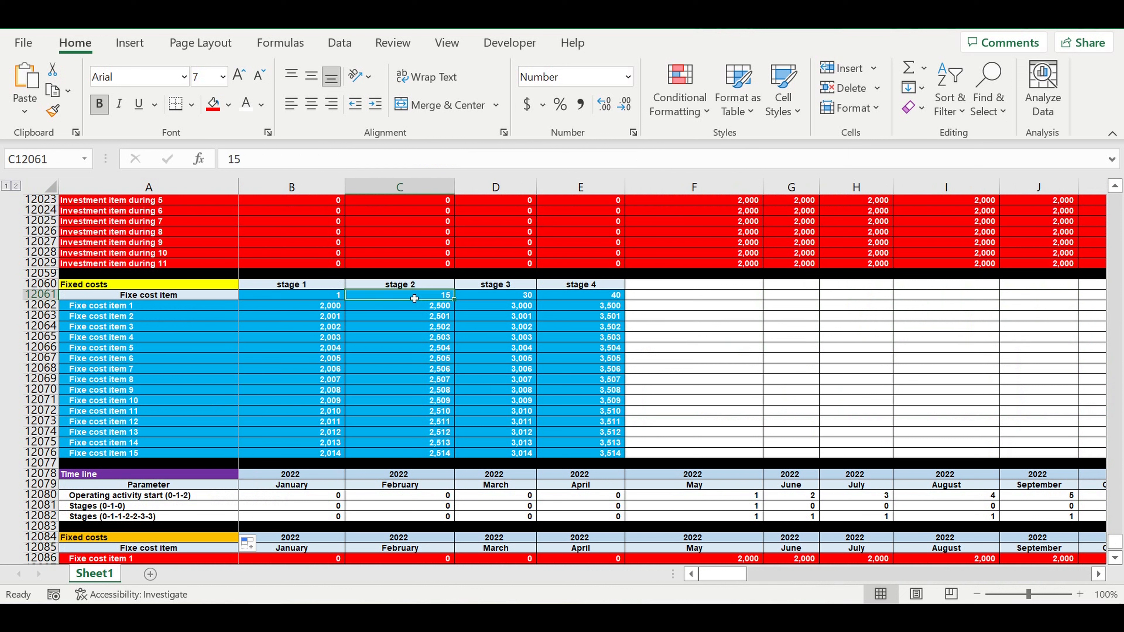
left_click(339, 297)
left_click(325, 313)
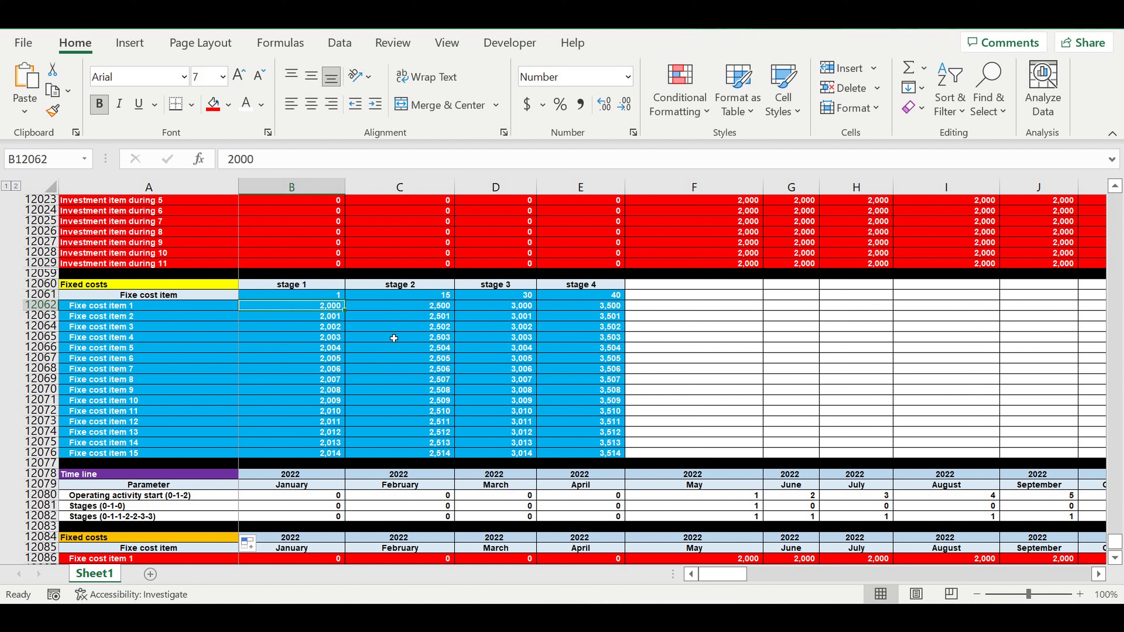
left_click(431, 300)
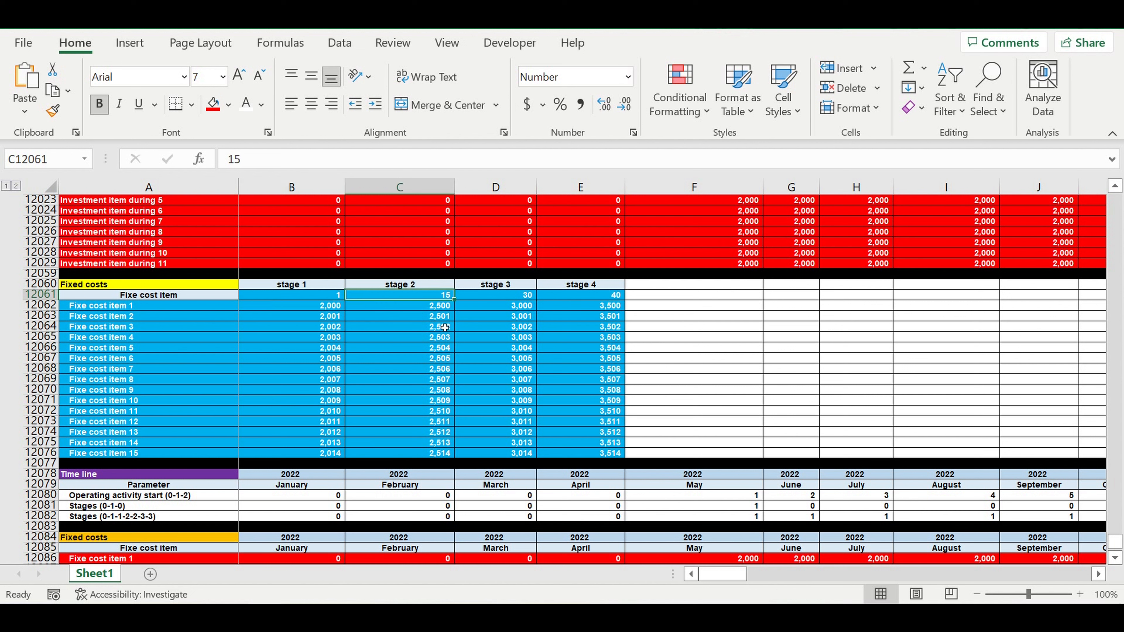
type("3")
left_click(486, 327)
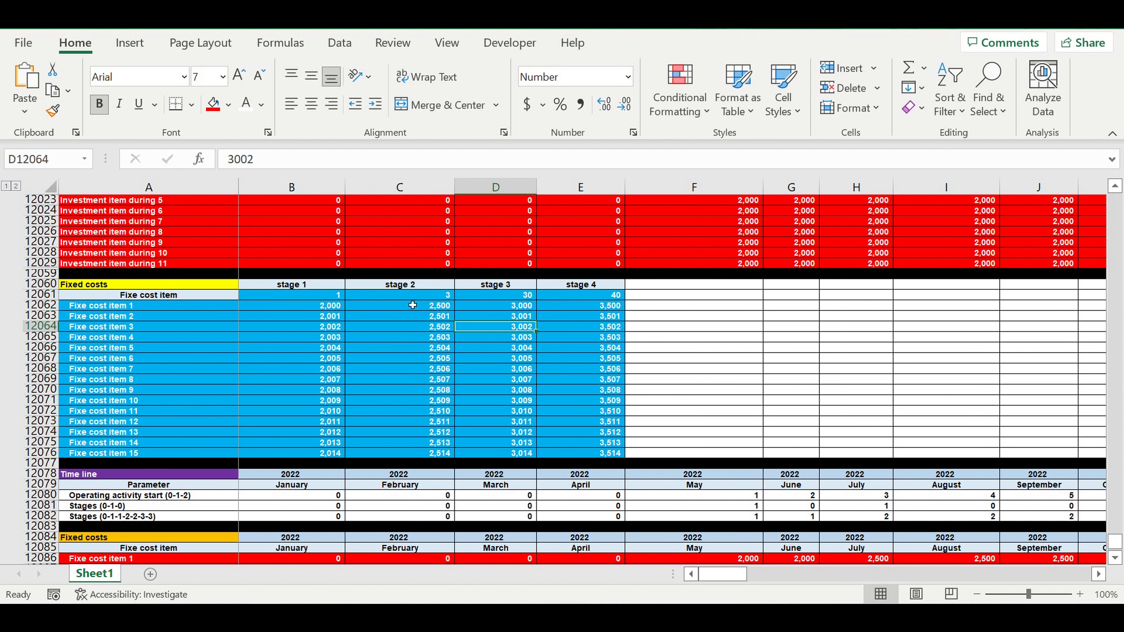
Set the stage 3 start month in D12061 to 8 and the stage 4 start month in E12061 to 12
left_click(430, 298)
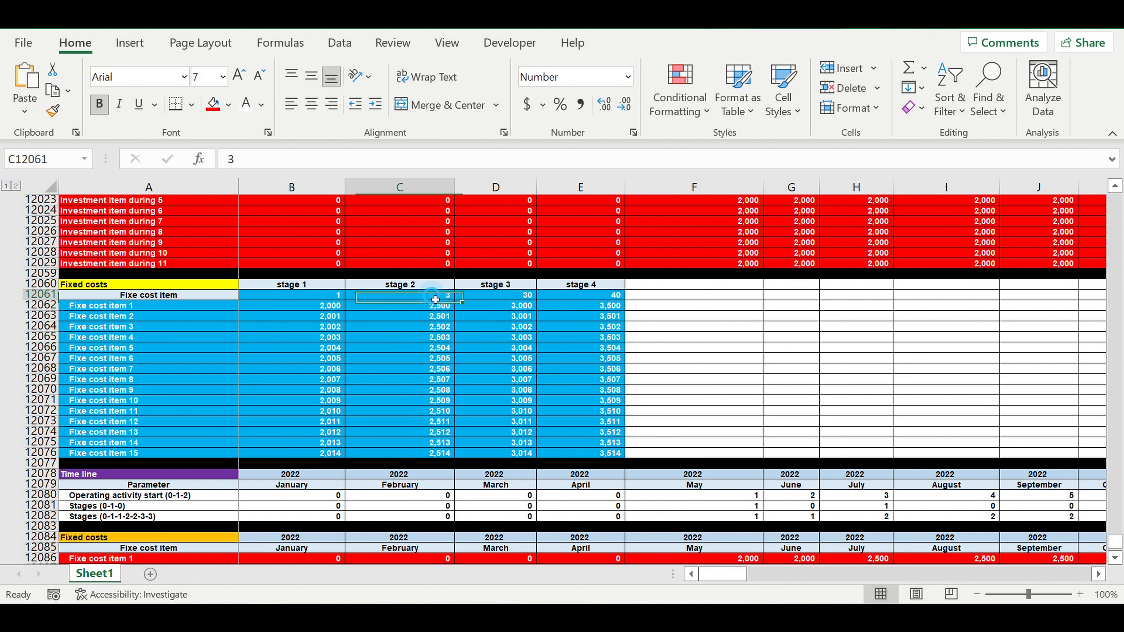
left_click(425, 310)
left_click(507, 298)
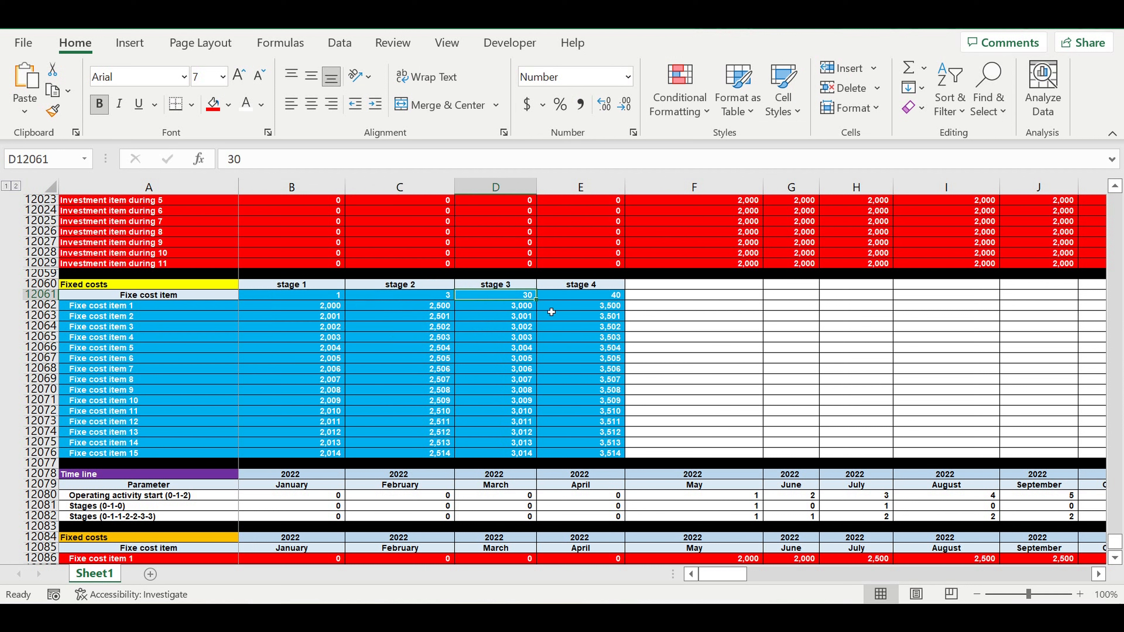
type("8")
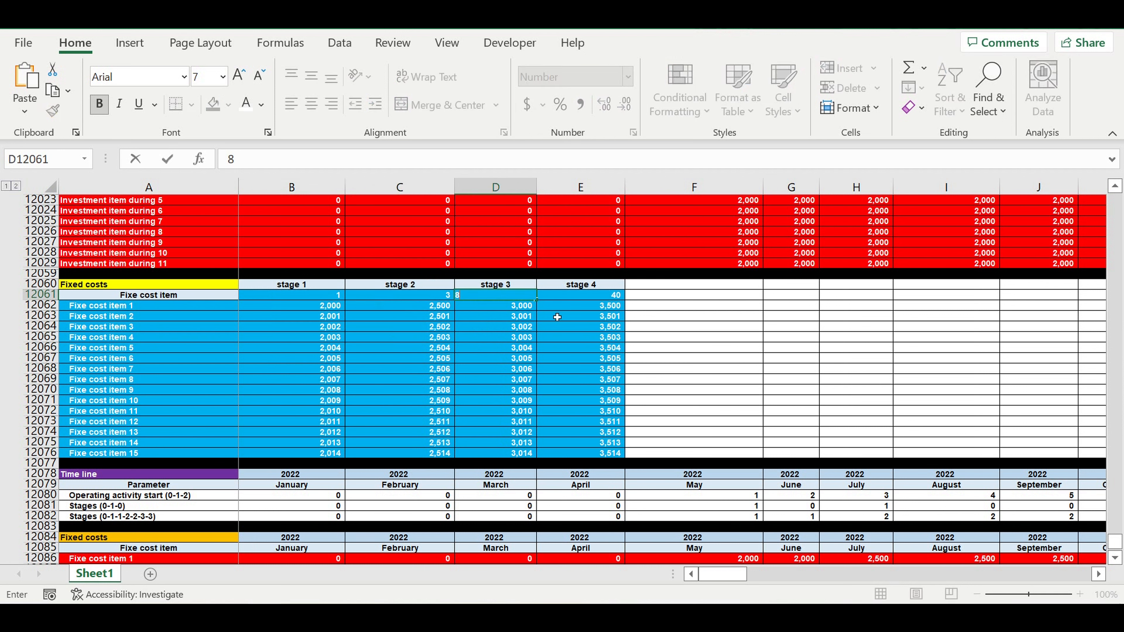
left_click(576, 335)
left_click(517, 307)
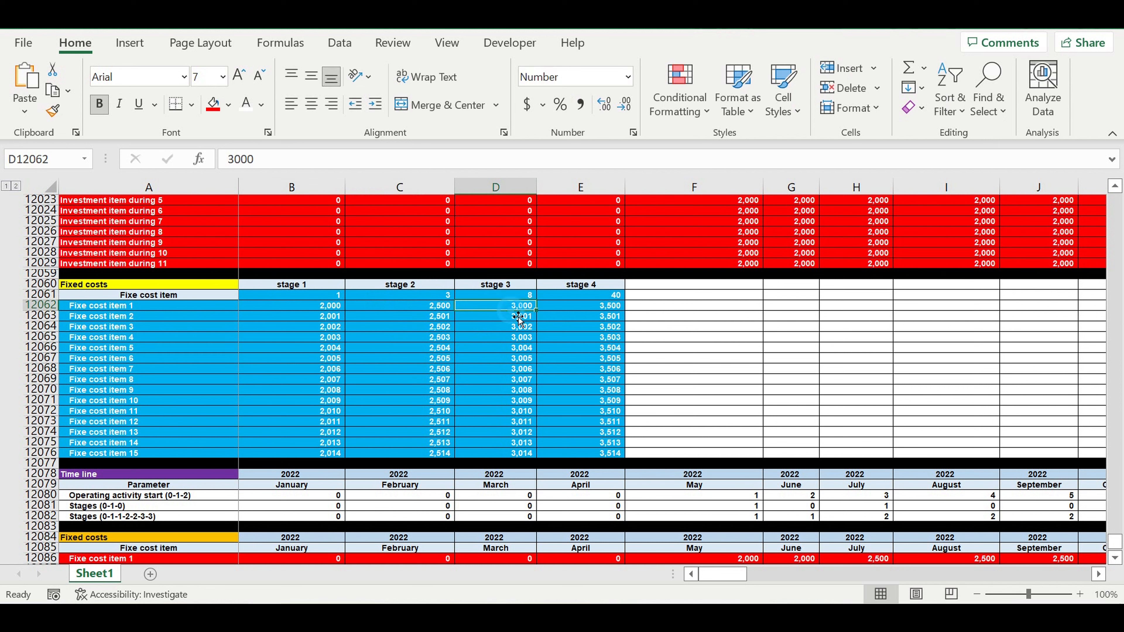
left_click(592, 297)
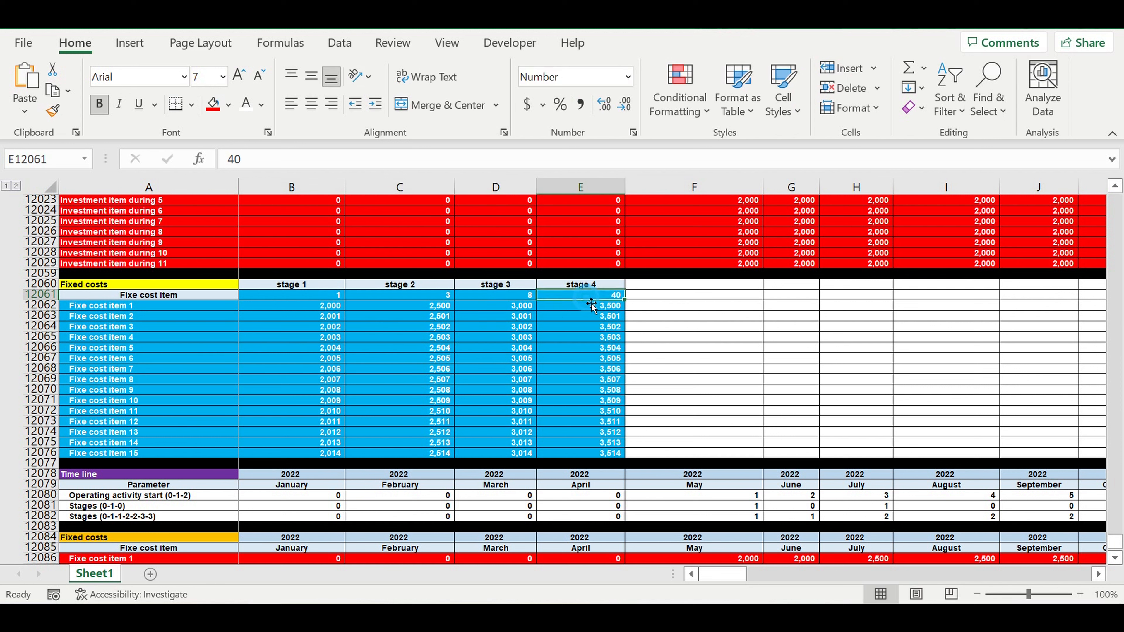
type("12")
left_click(598, 350)
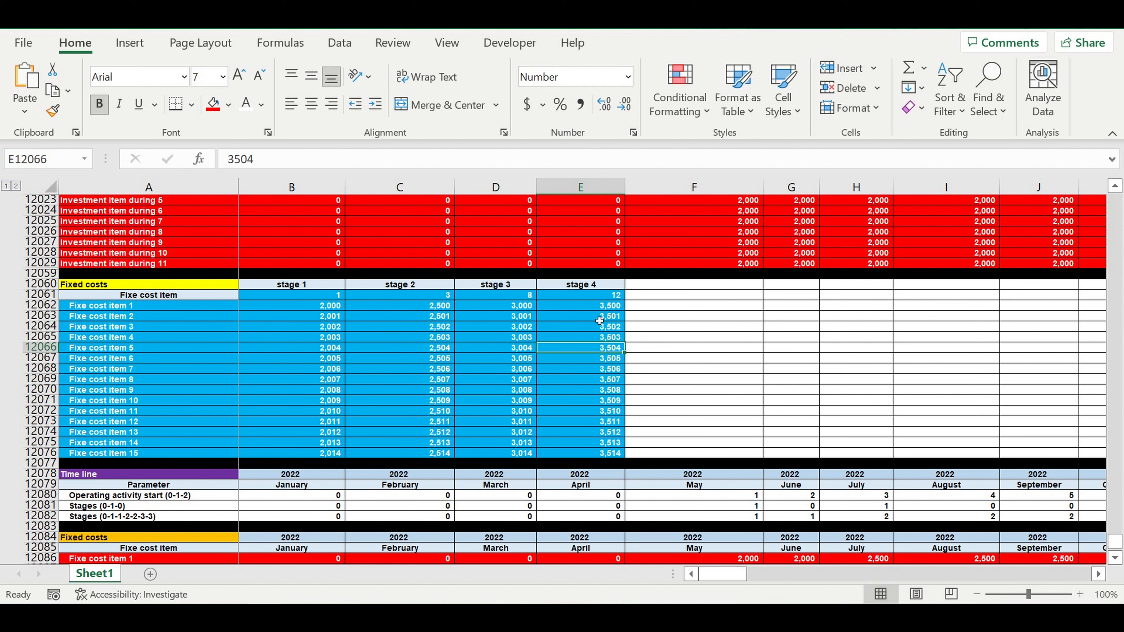
Examine the monthly fixed costs for 2022 and 2023 to check that item 1 follows the new stage start months
left_click_drag(613, 310, 615, 358)
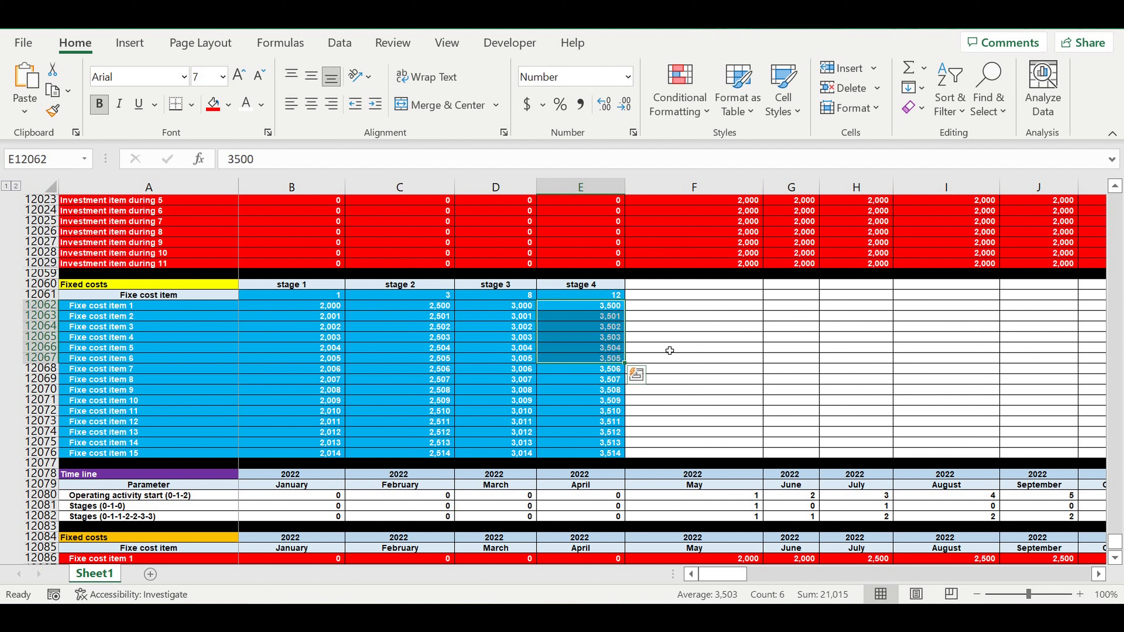
scroll(675, 374, "down", 5)
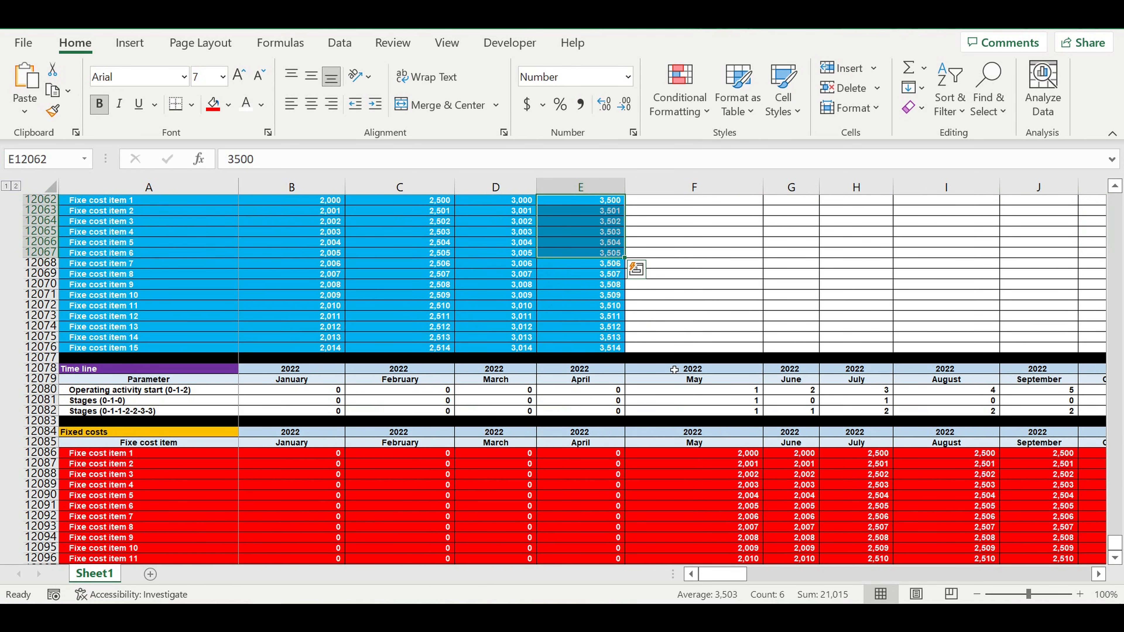
left_click(757, 422)
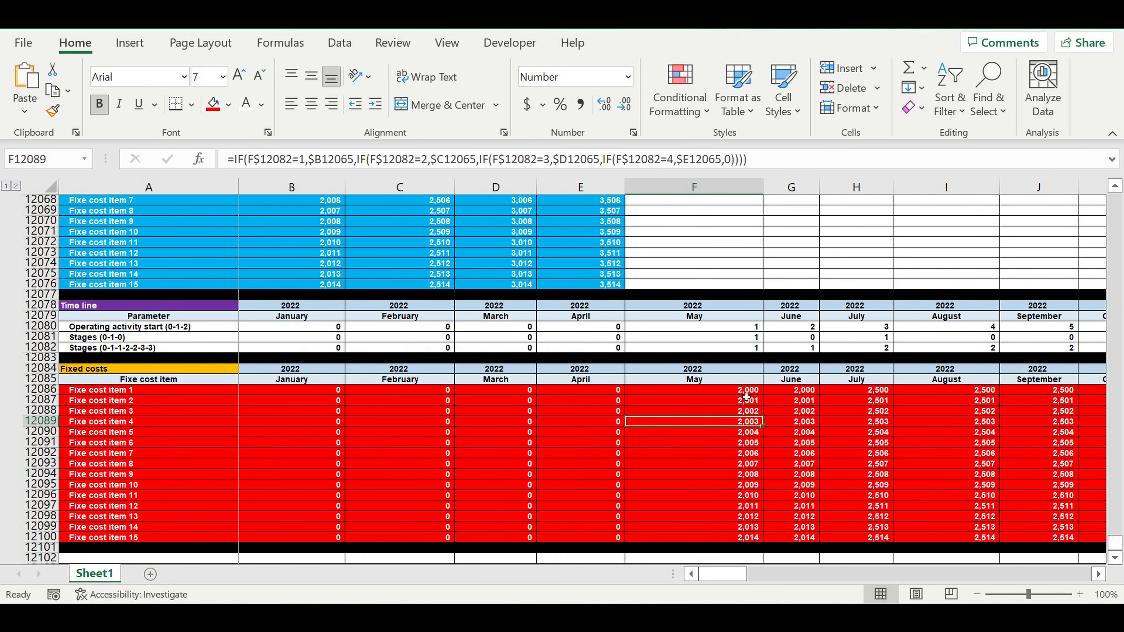
left_click(879, 389)
left_click_drag(748, 390, 799, 390)
left_click_drag(888, 395, 1040, 391)
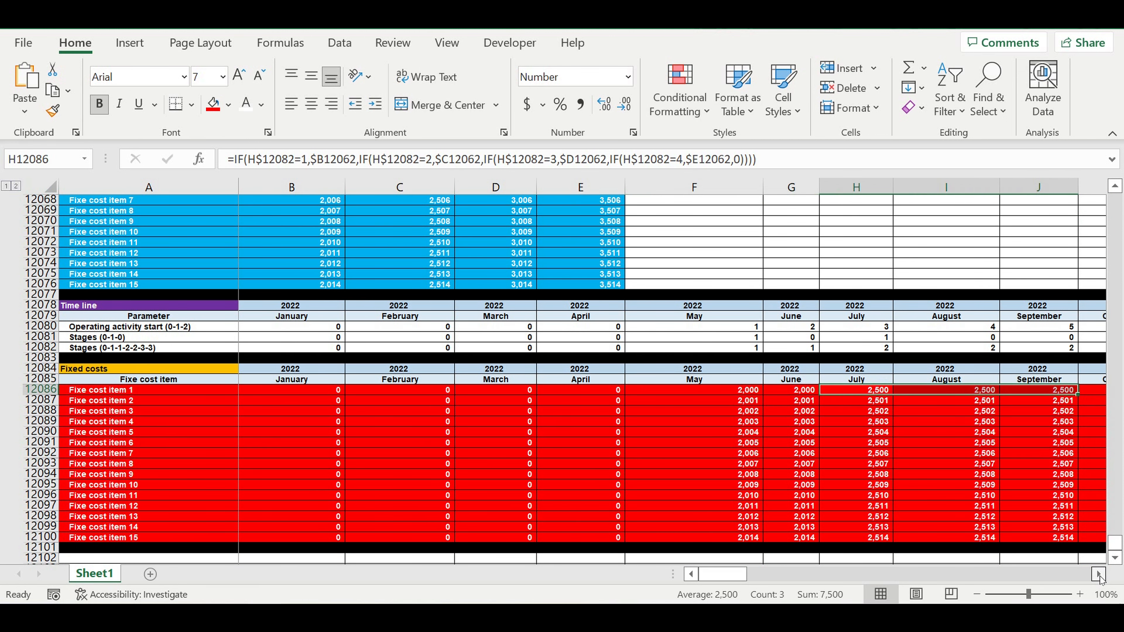
left_click(1099, 574)
scroll(1100, 576, "right", 3)
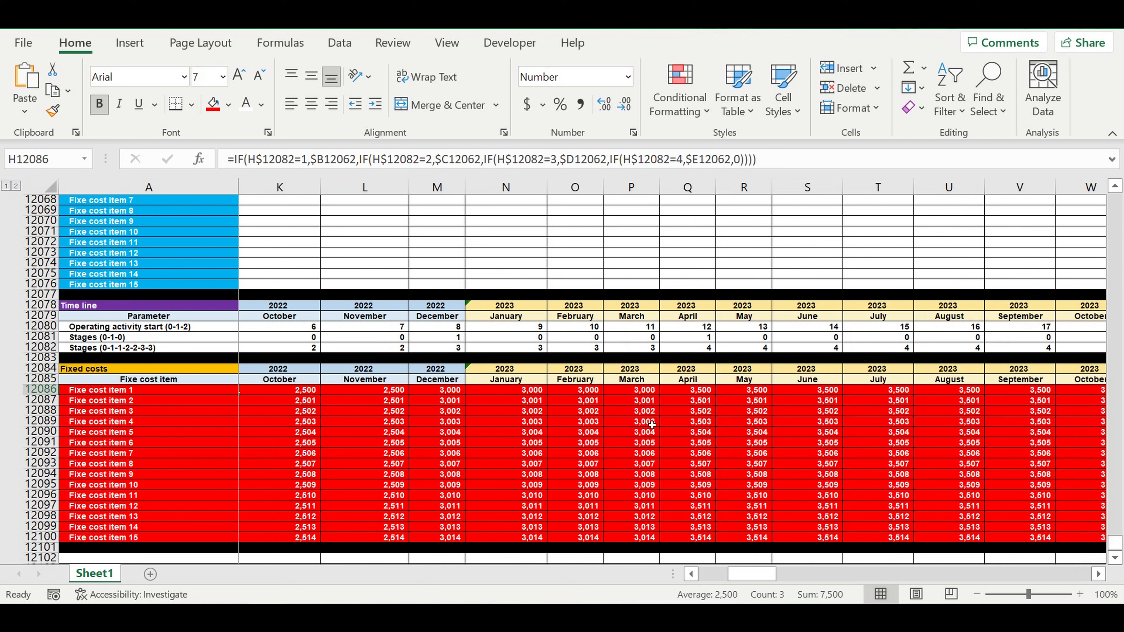
left_click_drag(449, 396, 709, 396)
left_click(732, 397)
left_click_drag(752, 575, 530, 551)
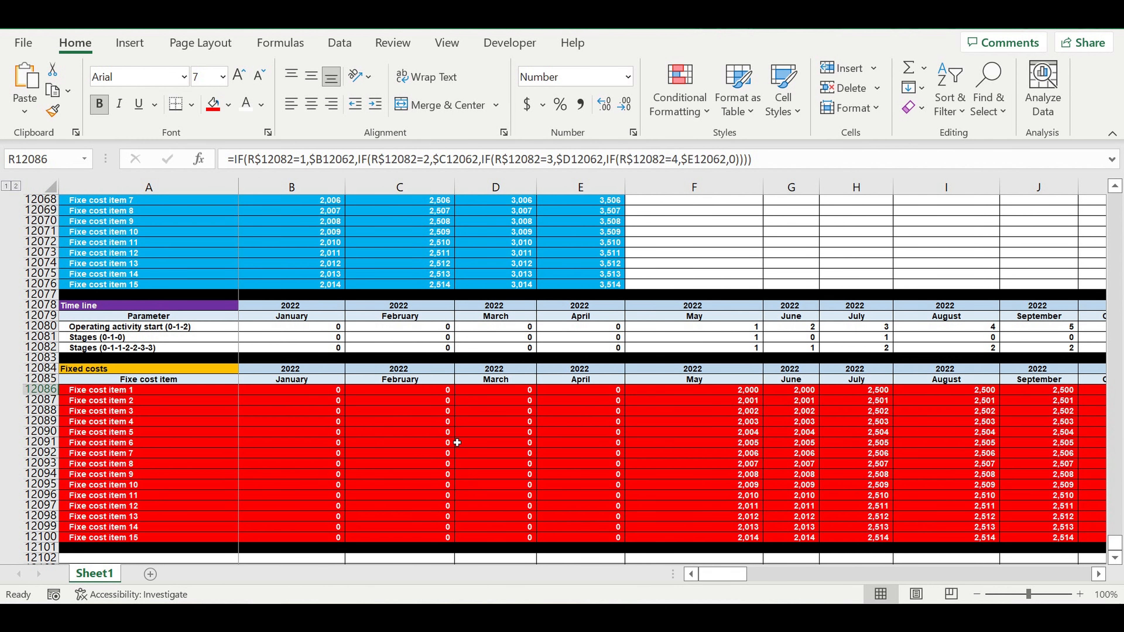
Select the fixed cost item names with their stage 1 to 4 amounts, A12062:E12076, in the input table
scroll(458, 442, "up", 3)
left_click_drag(302, 246, 595, 396)
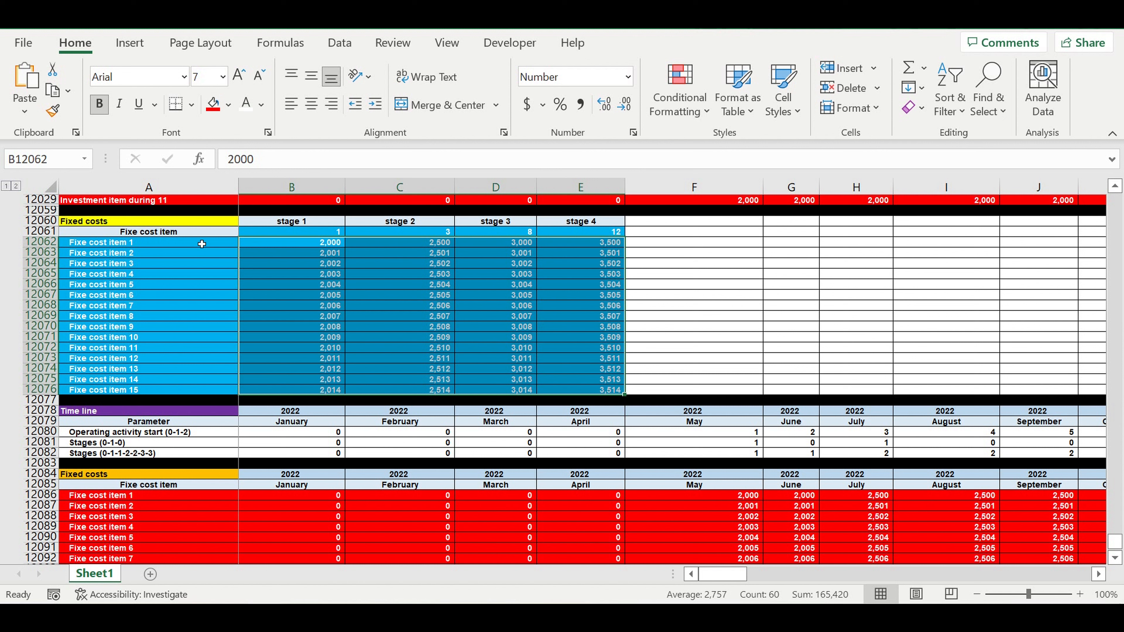
left_click_drag(203, 245, 600, 389)
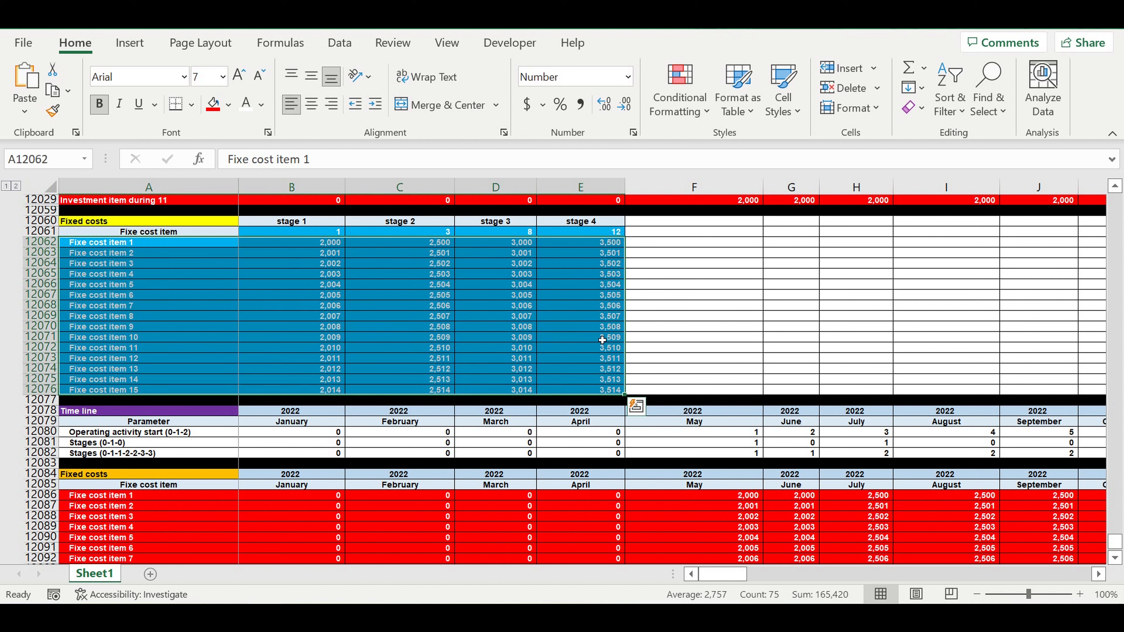